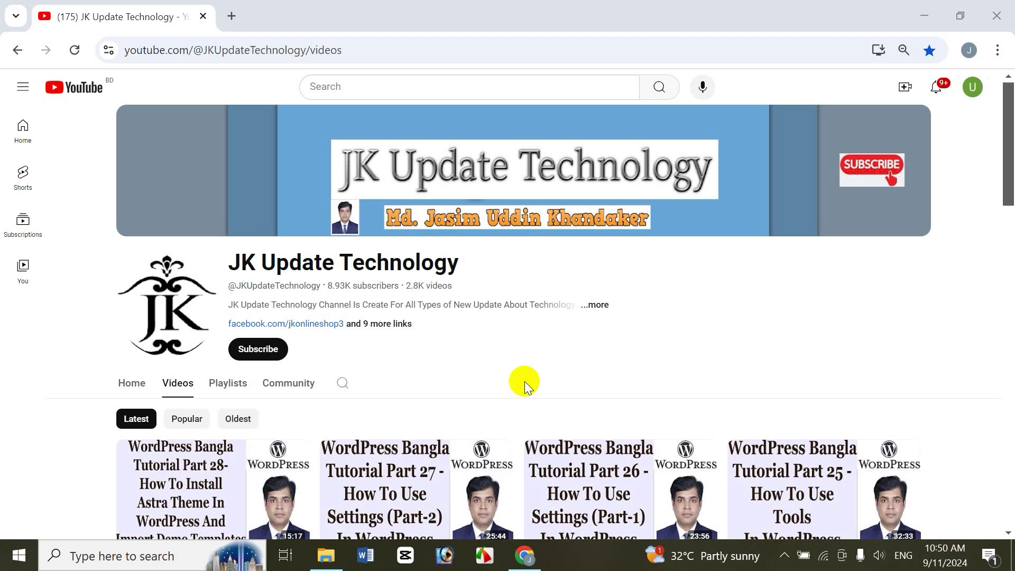
Step: Open a new browser tab beside the JK Update Technology YouTube channel page
{"action": "left_click", "coordinate": [236, 15]}
Step: Load the live site's wp-admin login page, then close that tab and minimize Chrome
{"action": "type", "text": "j"}
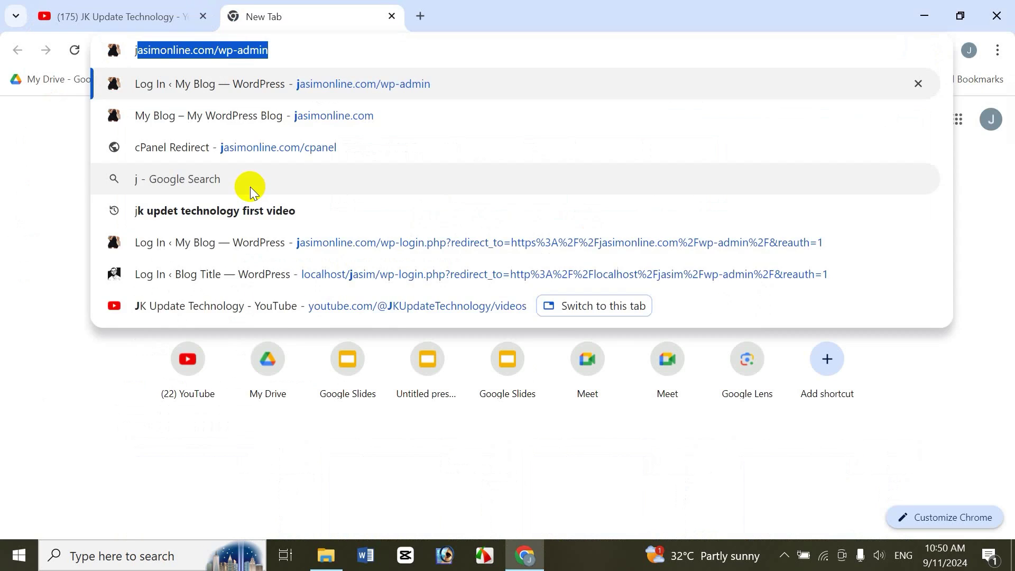
{"action": "key", "text": "Right"}
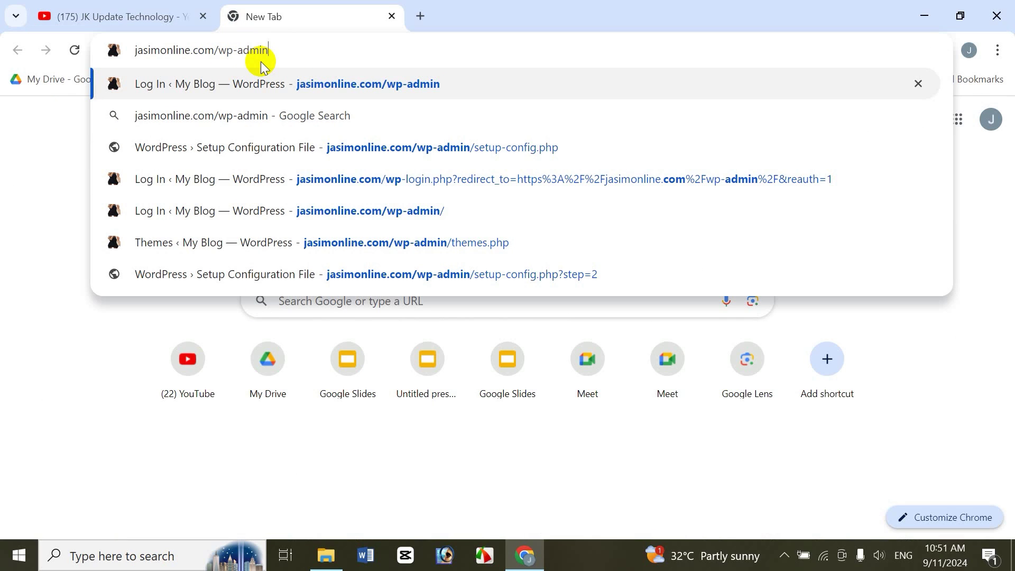
{"action": "key", "text": "Return"}
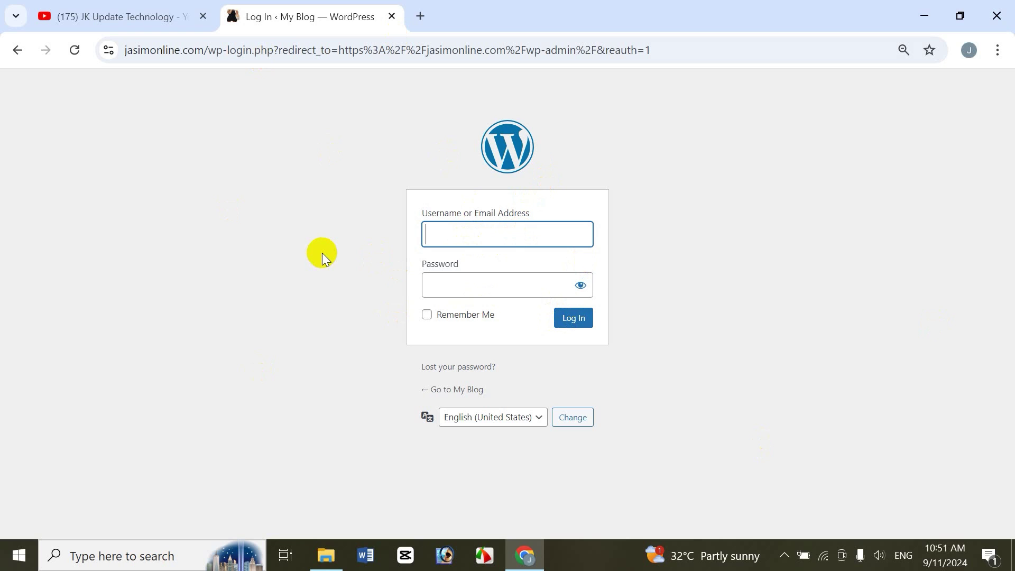
{"action": "left_click", "coordinate": [391, 16]}
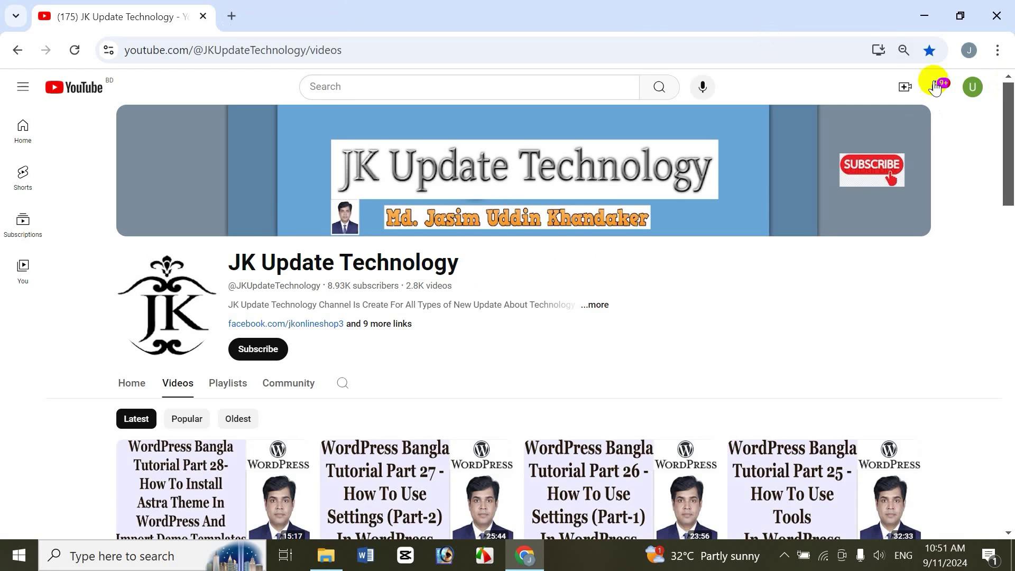
{"action": "left_click", "coordinate": [924, 17]}
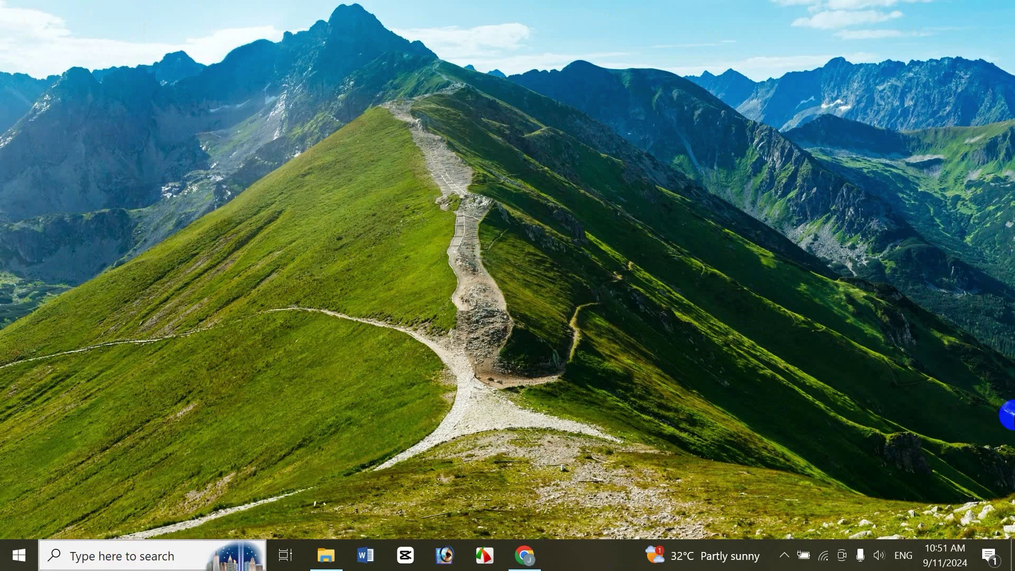
Step: Launch XAMPP Control Panel, start Apache and MySQL, then bring Chrome back
{"action": "key", "text": "super"}
{"action": "type", "text": "xam"}
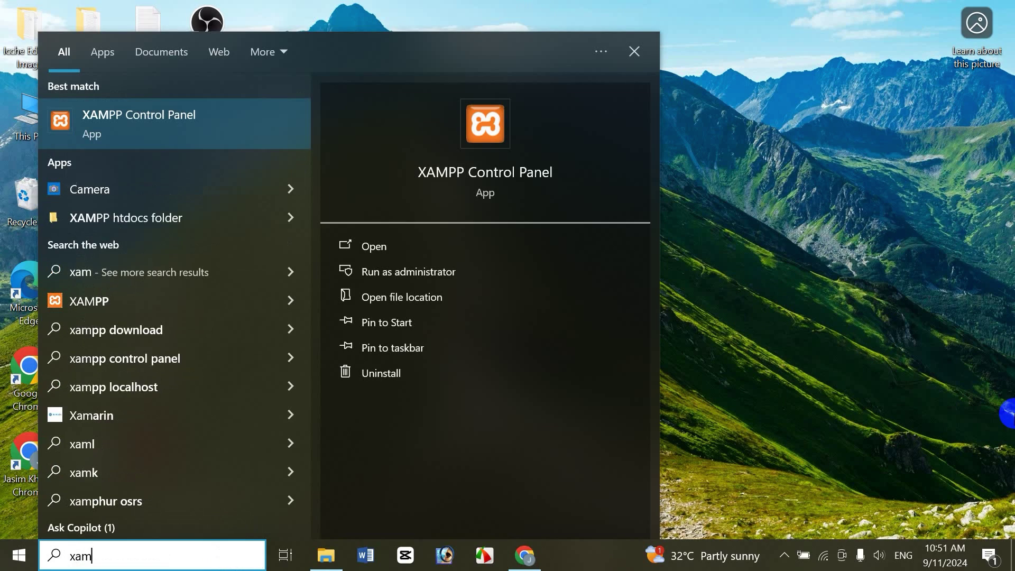
{"action": "left_click", "coordinate": [205, 120]}
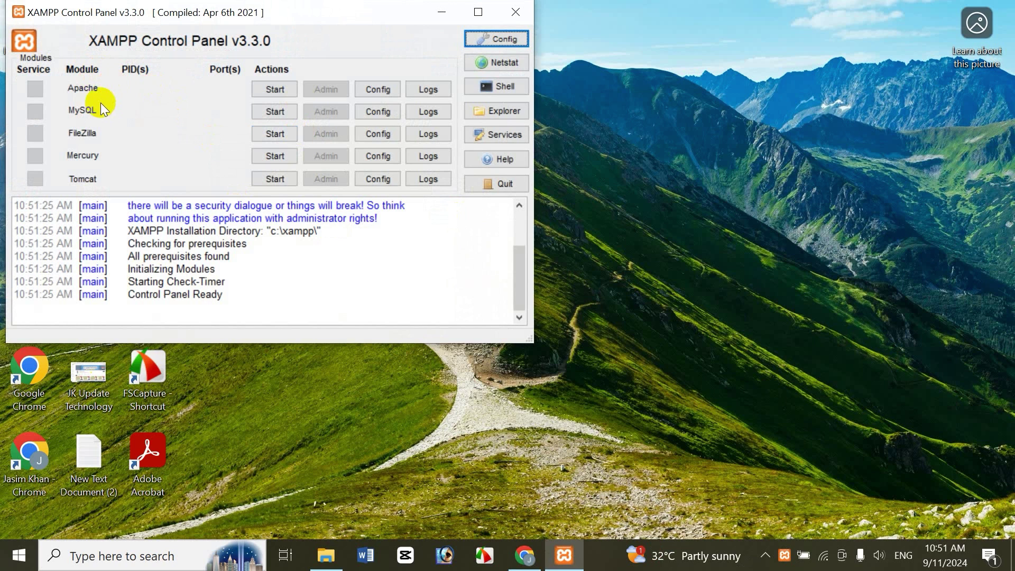
{"action": "left_click", "coordinate": [278, 90]}
{"action": "left_click", "coordinate": [275, 110]}
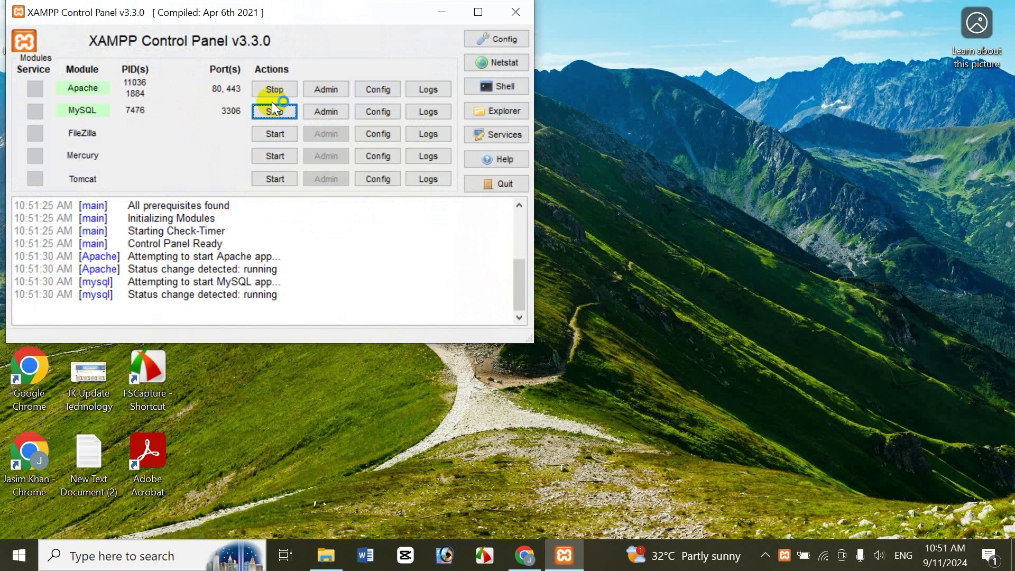
{"action": "left_click", "coordinate": [443, 12]}
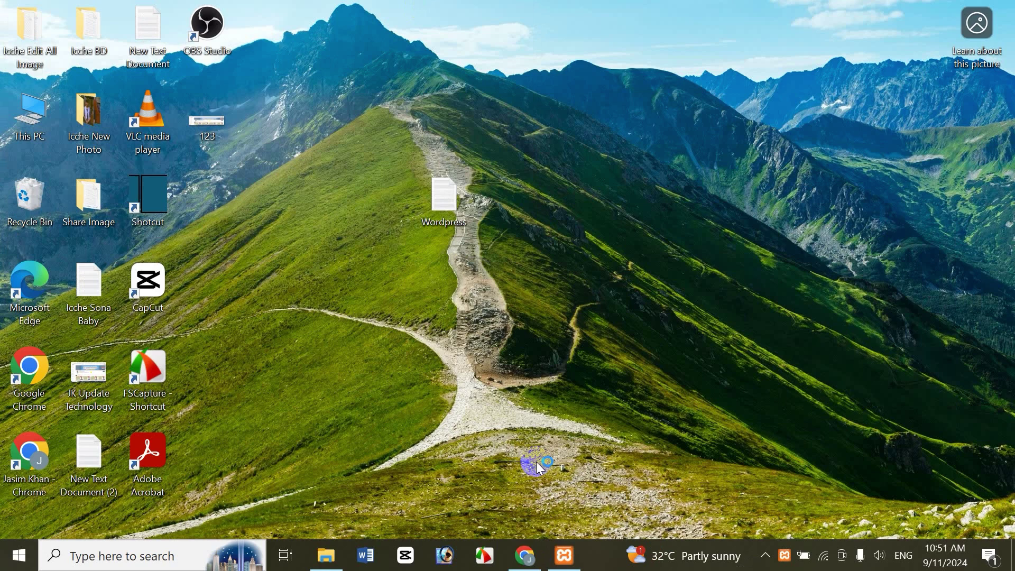
{"action": "left_click", "coordinate": [526, 556]}
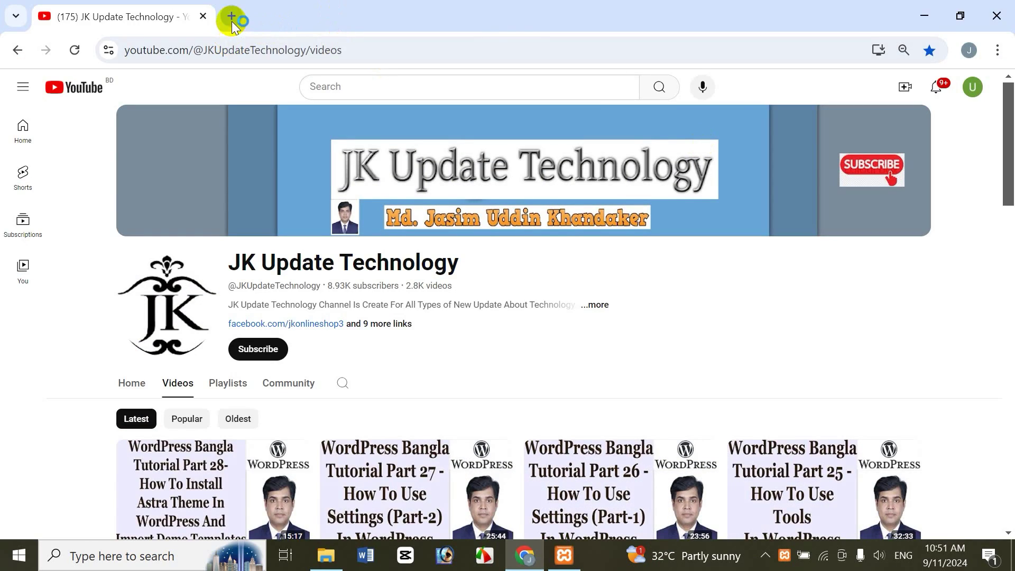
Step: Log in at localhost/jasim/wp-admin with the saved username and the account password
{"action": "left_click", "coordinate": [231, 17]}
{"action": "type", "text": "localhost/jasim/wp-admin"}
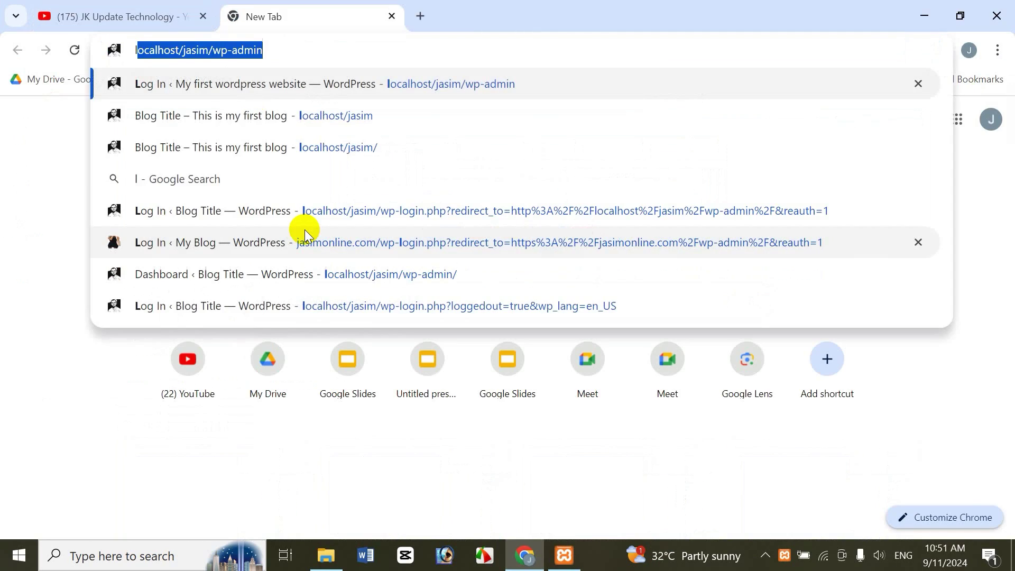
{"action": "key", "text": "Right"}
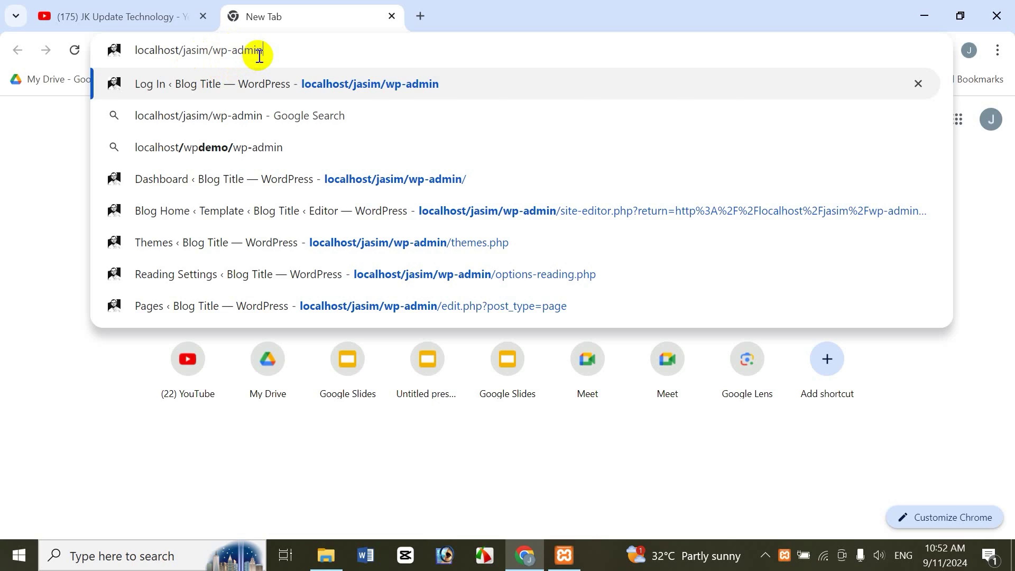
{"action": "key", "text": "Return"}
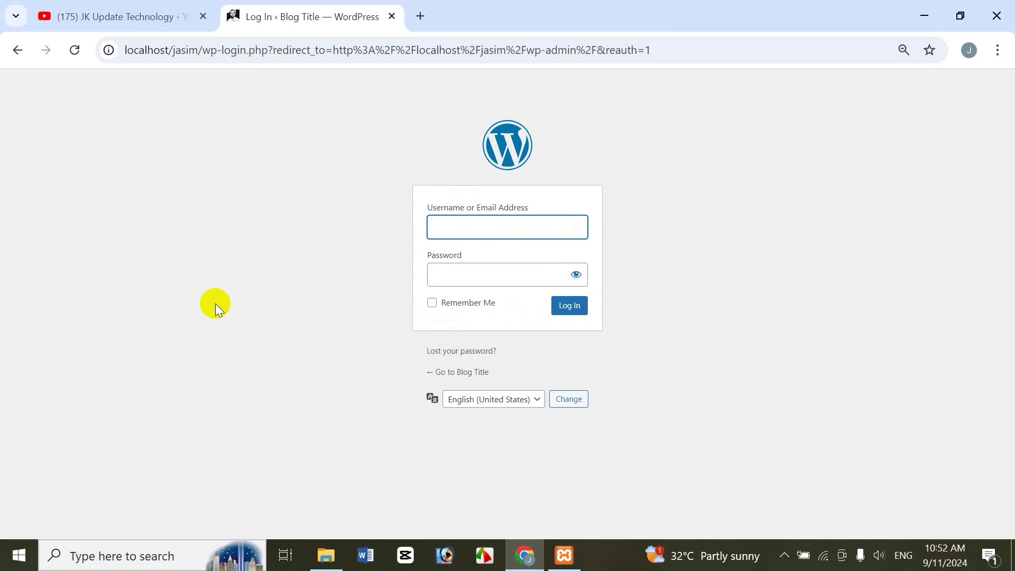
{"action": "type", "text": "ha"}
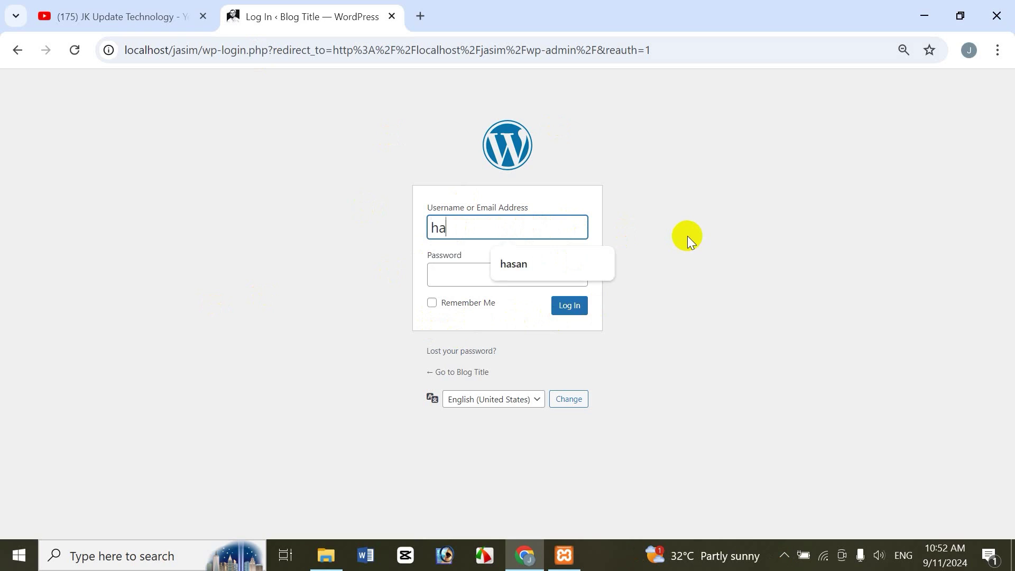
{"action": "type", "text": "san"}
{"action": "key", "text": "Tab"}
{"action": "type", "text": "*********"}
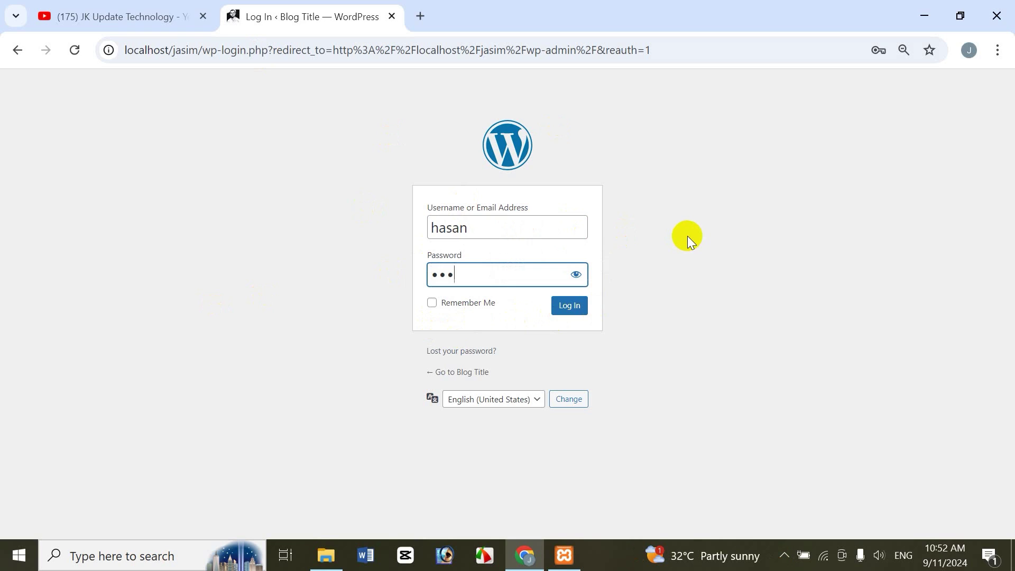
{"action": "type", "text": "**"}
{"action": "left_click", "coordinate": [572, 310]}
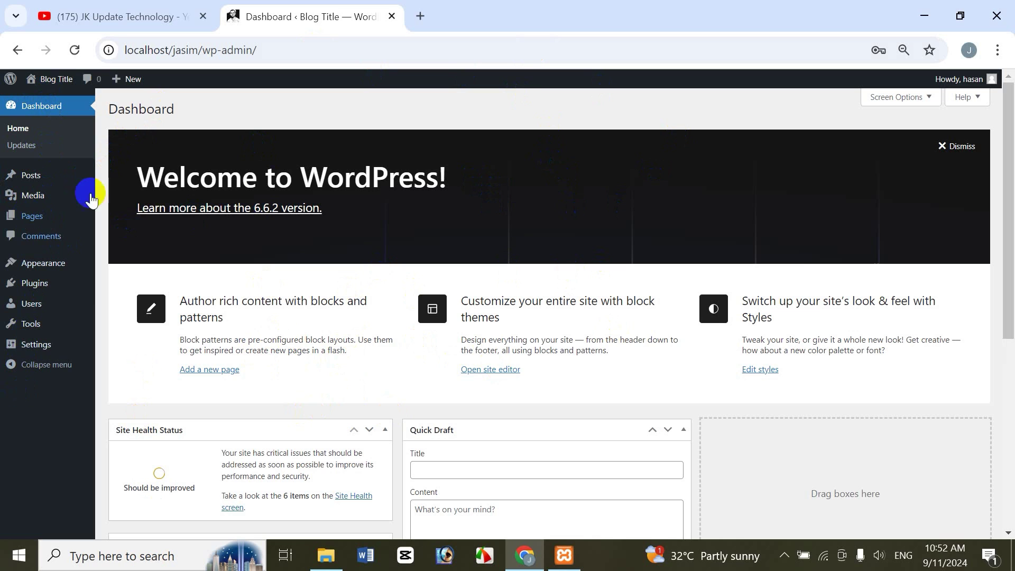
{"action": "left_click", "coordinate": [143, 18]}
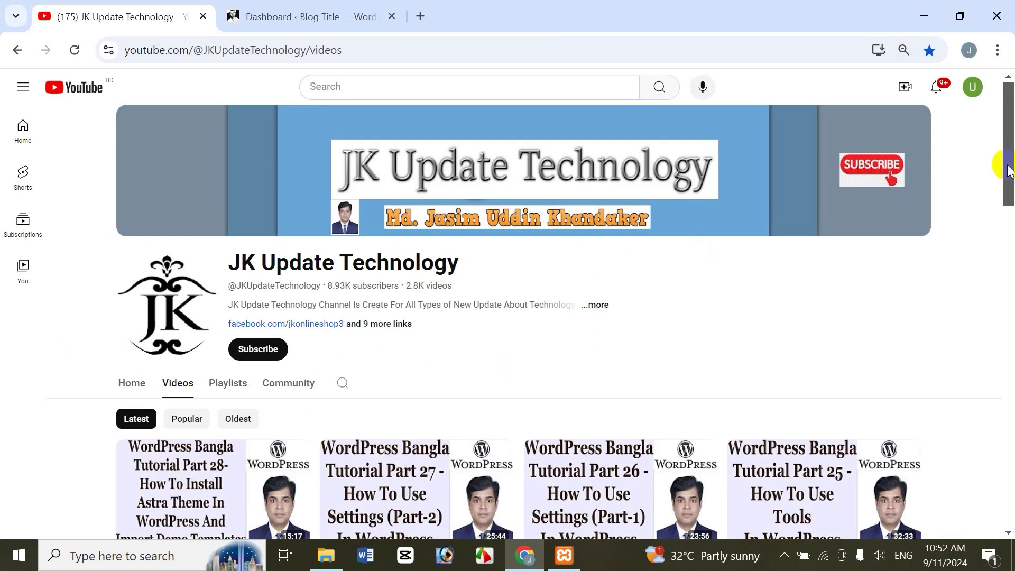
{"action": "left_click_drag", "start_coordinate": [1009, 159], "coordinate": [1010, 183]}
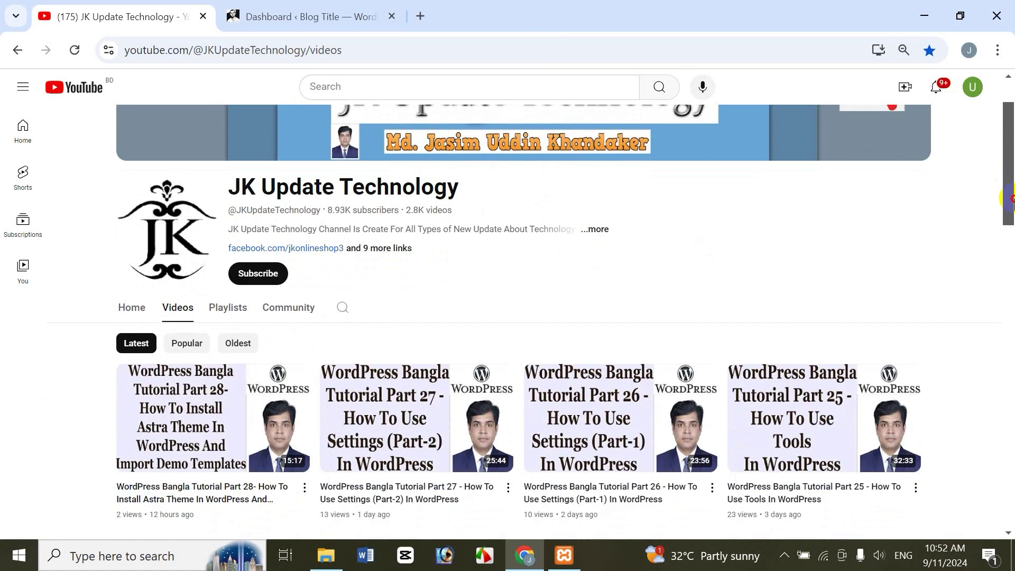
{"action": "scroll", "coordinate": [1009, 188], "scroll_direction": "down", "scroll_amount": 3}
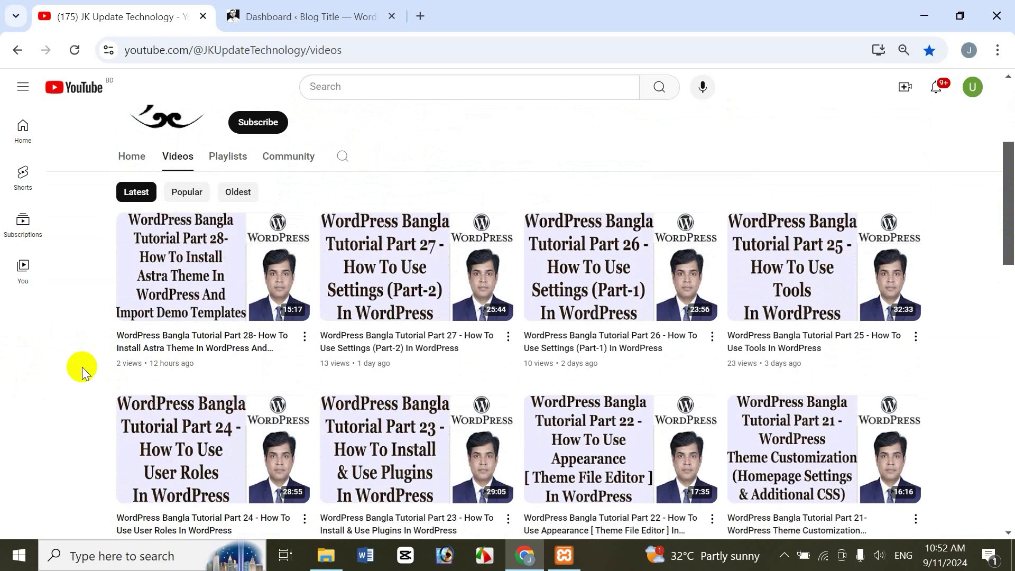
{"action": "left_click_drag", "start_coordinate": [1007, 239], "coordinate": [1009, 177]}
{"action": "left_click", "coordinate": [228, 311]}
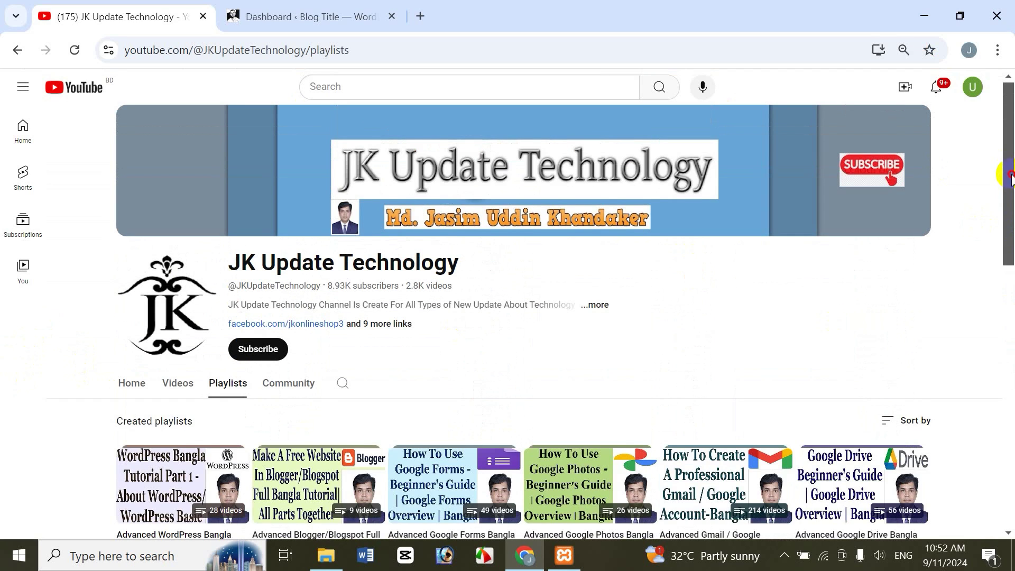
{"action": "left_click_drag", "start_coordinate": [1008, 180], "coordinate": [1007, 264]}
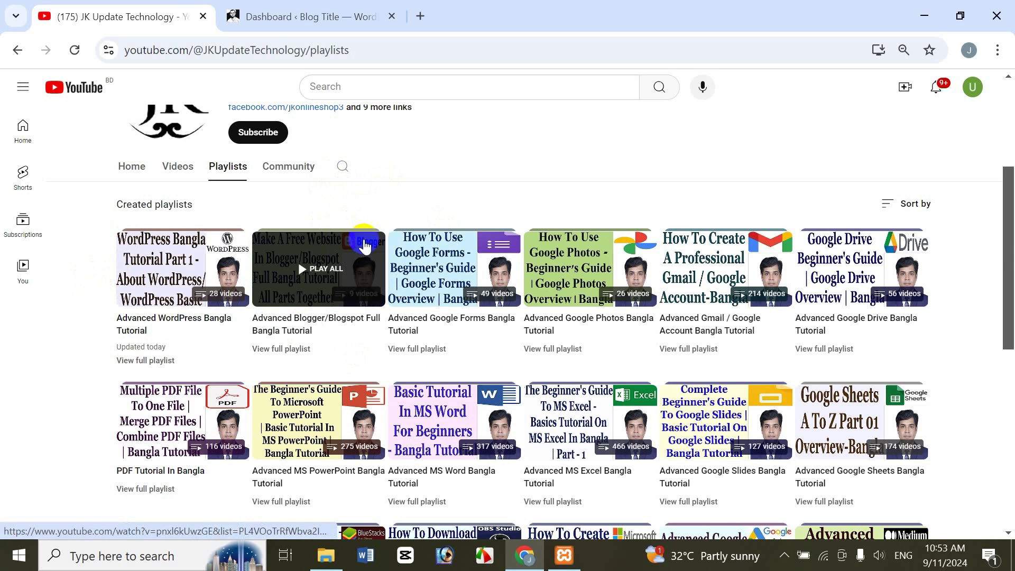
{"action": "left_click_drag", "start_coordinate": [1007, 220], "coordinate": [1011, 166]}
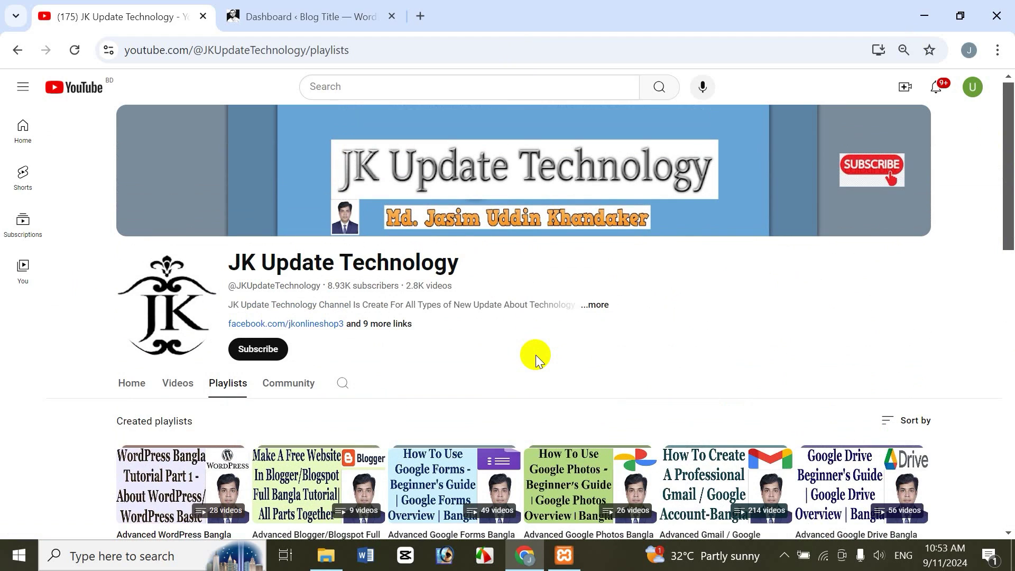
{"action": "left_click", "coordinate": [168, 381]}
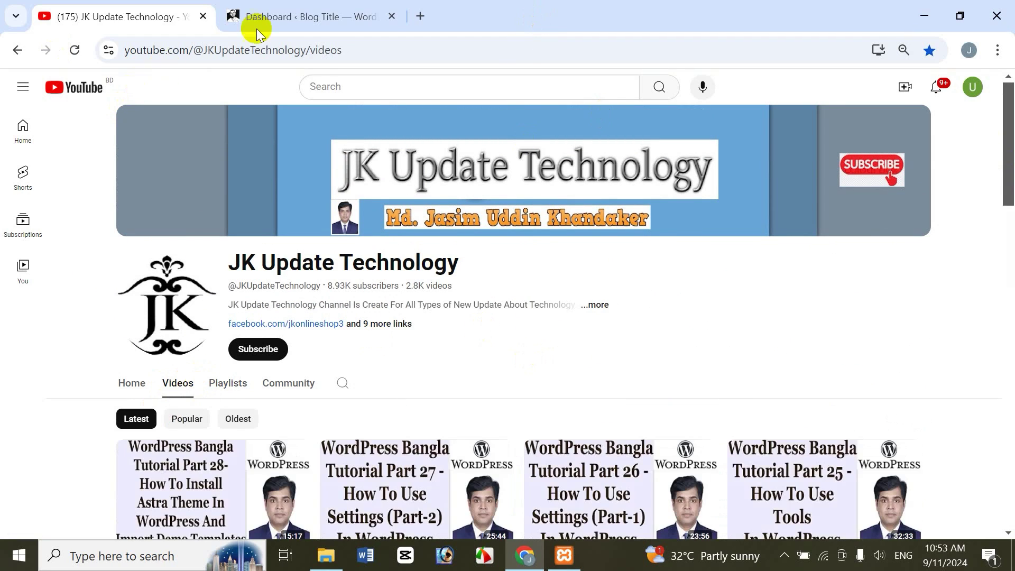
{"action": "left_click", "coordinate": [323, 17]}
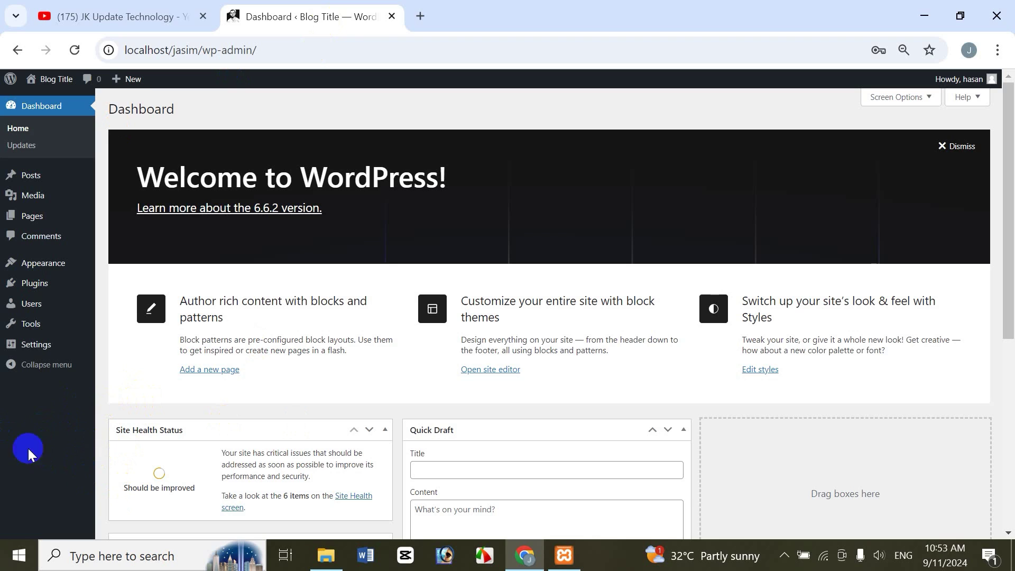
Step: Confirm Twenty Twenty-Four is the active theme and open the site's front page in a new tab
{"action": "mouse_move", "coordinate": [62, 265]}
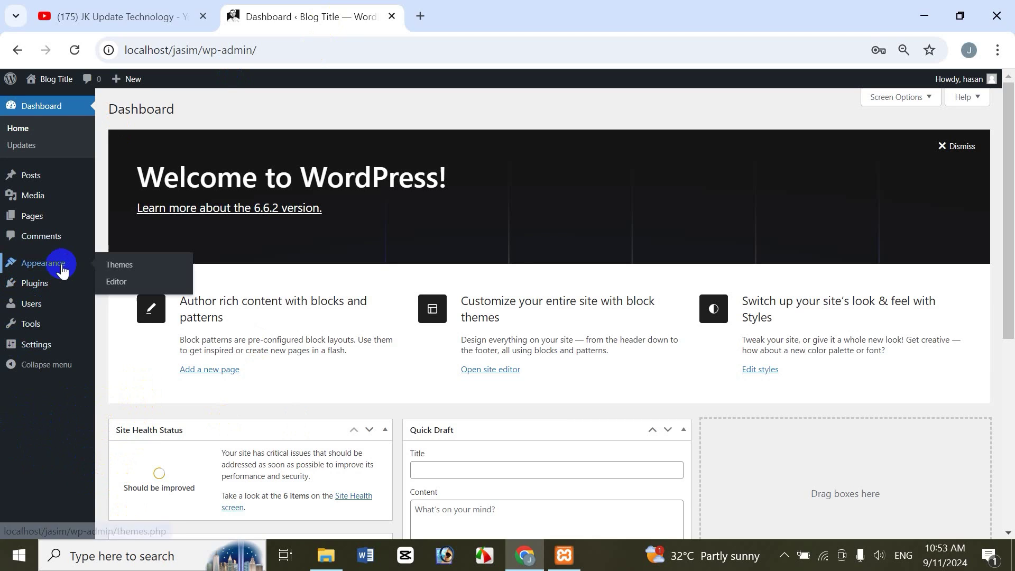
{"action": "left_click", "coordinate": [125, 267]}
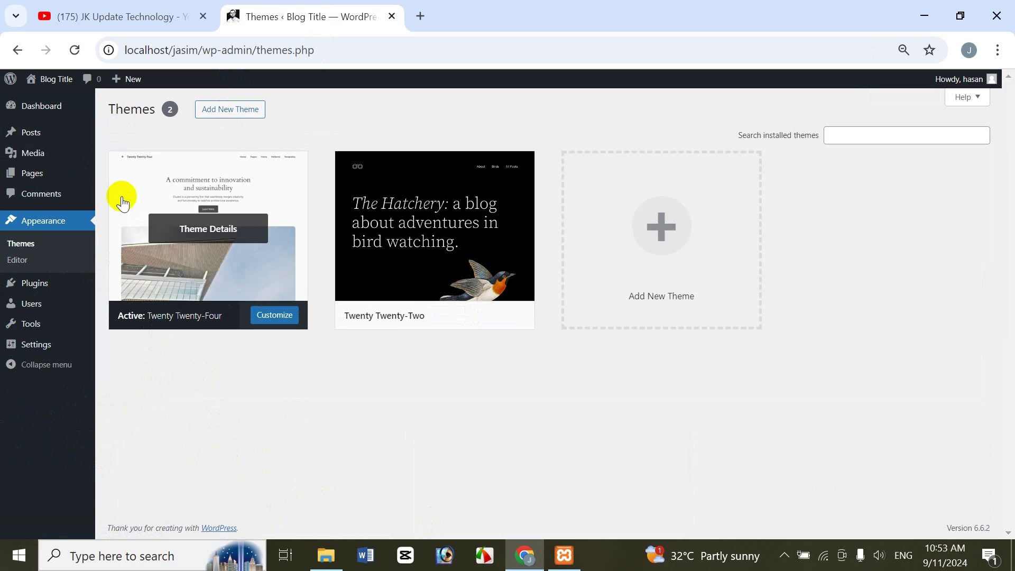
{"action": "left_click", "coordinate": [56, 88]}
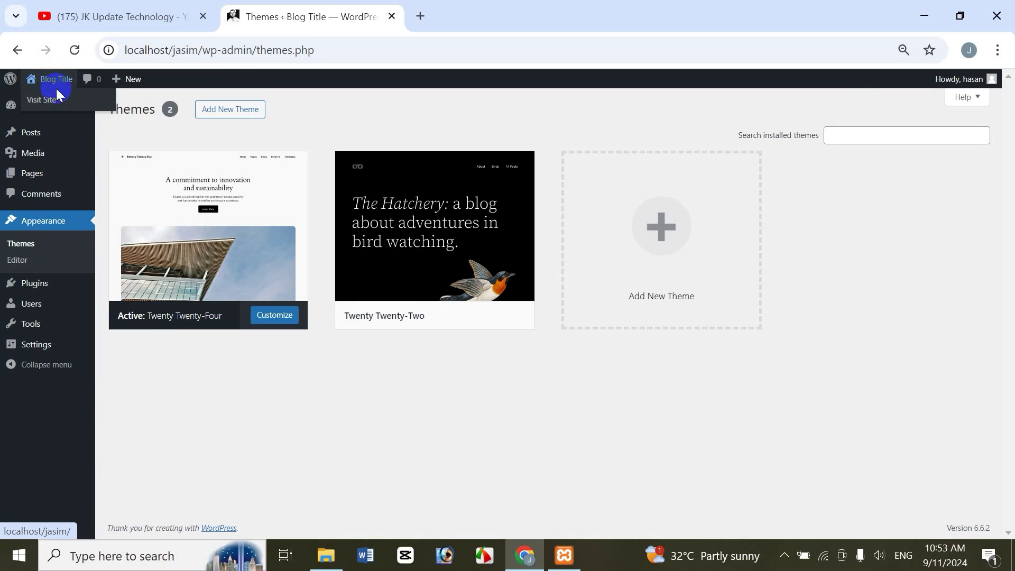
{"action": "right_click", "coordinate": [56, 101]}
{"action": "left_click", "coordinate": [108, 110]}
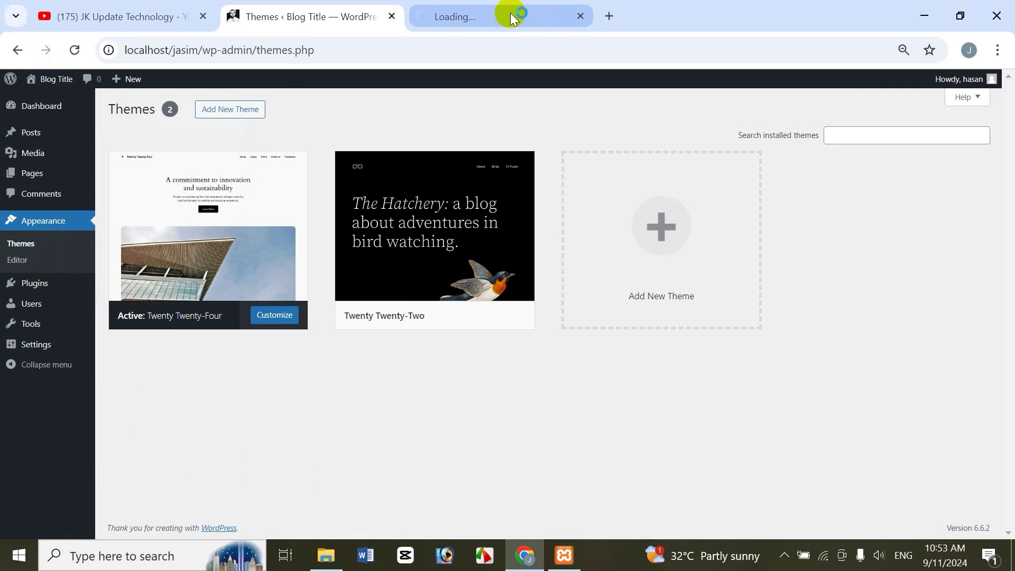
{"action": "left_click", "coordinate": [510, 14]}
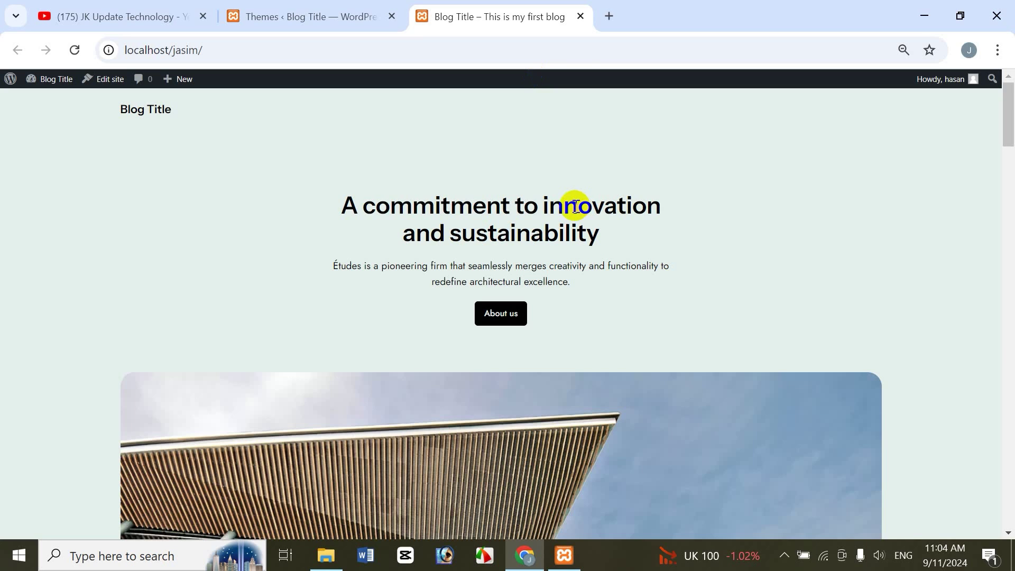
{"action": "left_click_drag", "start_coordinate": [1007, 134], "coordinate": [1010, 97]}
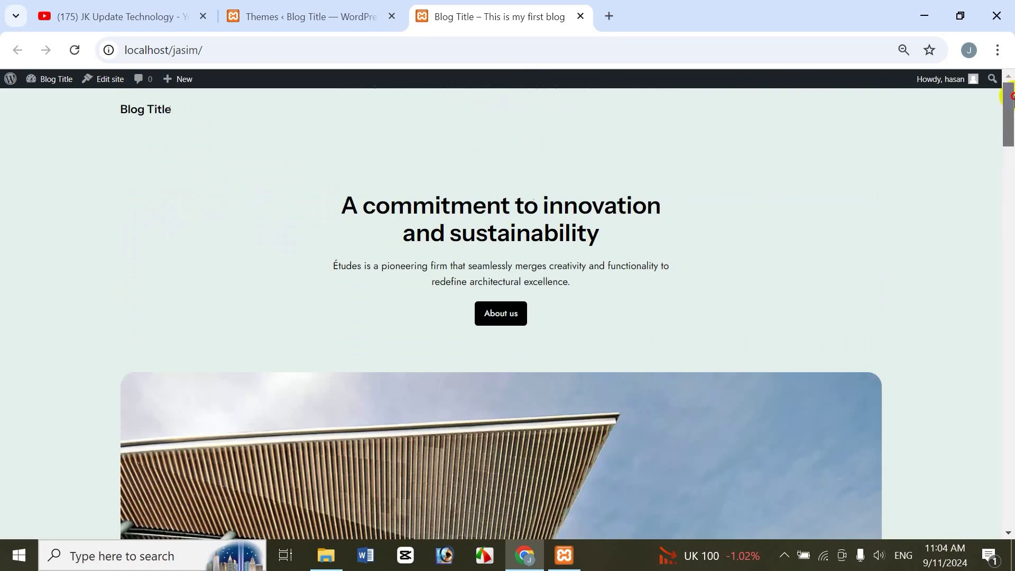
{"action": "left_click", "coordinate": [331, 14]}
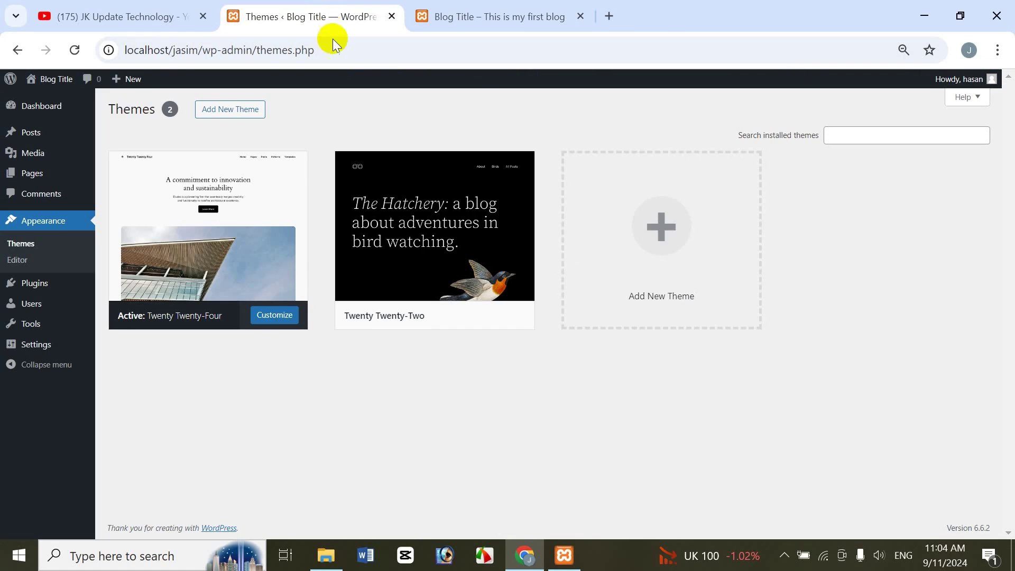
{"action": "mouse_move", "coordinate": [165, 317]}
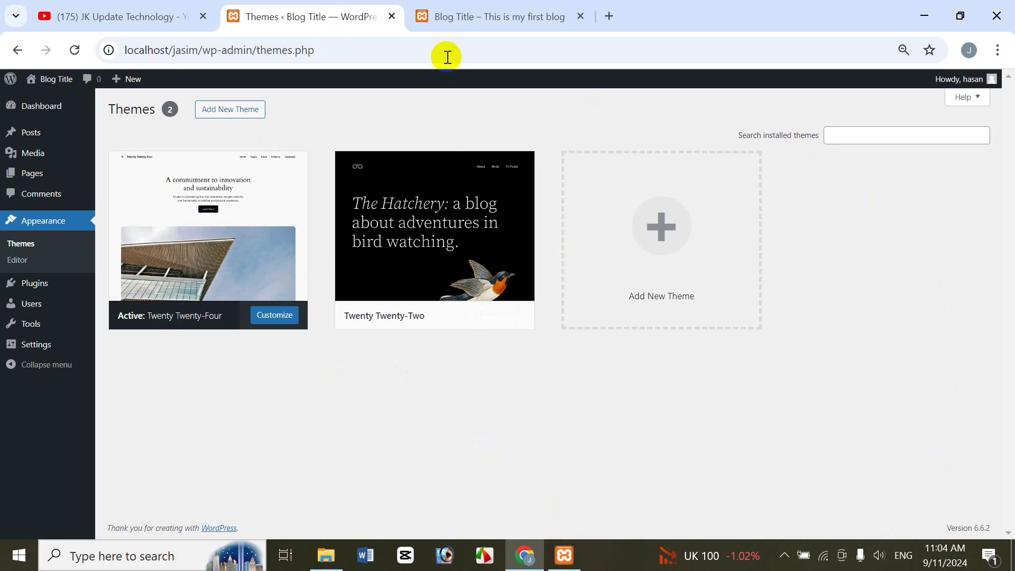
{"action": "left_click", "coordinate": [540, 20]}
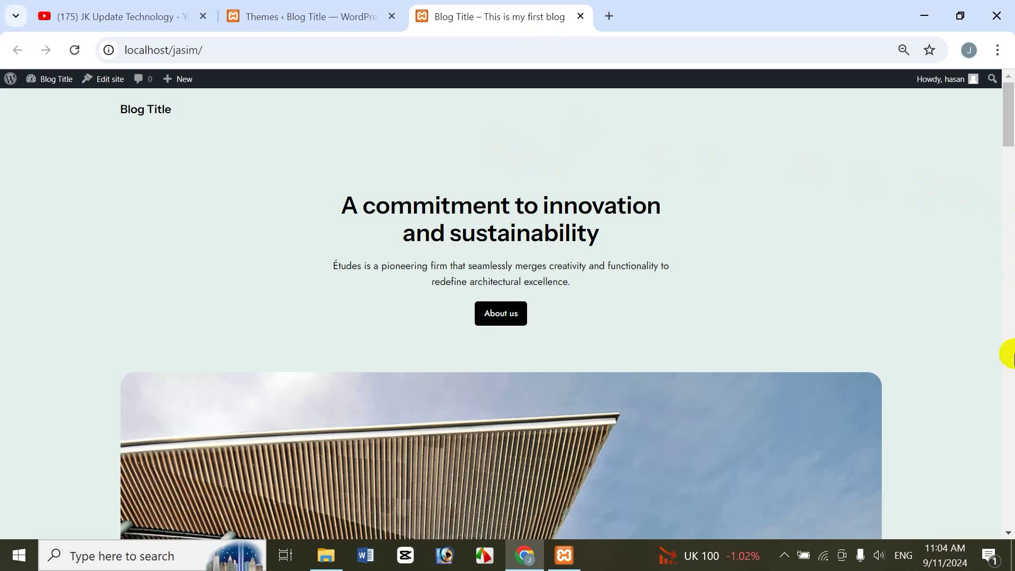
Step: Browse the Latest and Popular theme lists, then search the directory for 'neve'
{"action": "left_click", "coordinate": [299, 14]}
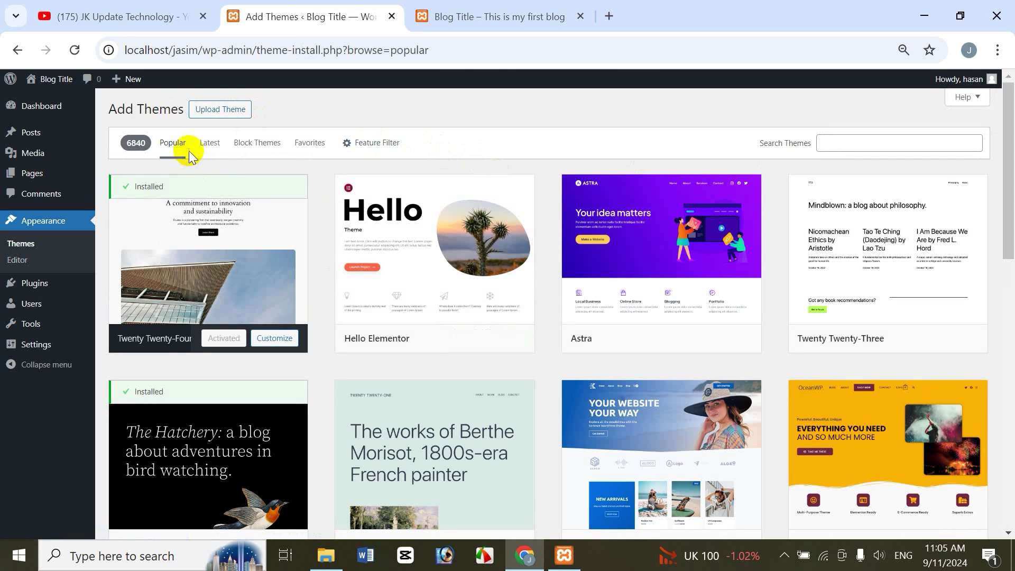
{"action": "left_click", "coordinate": [203, 147]}
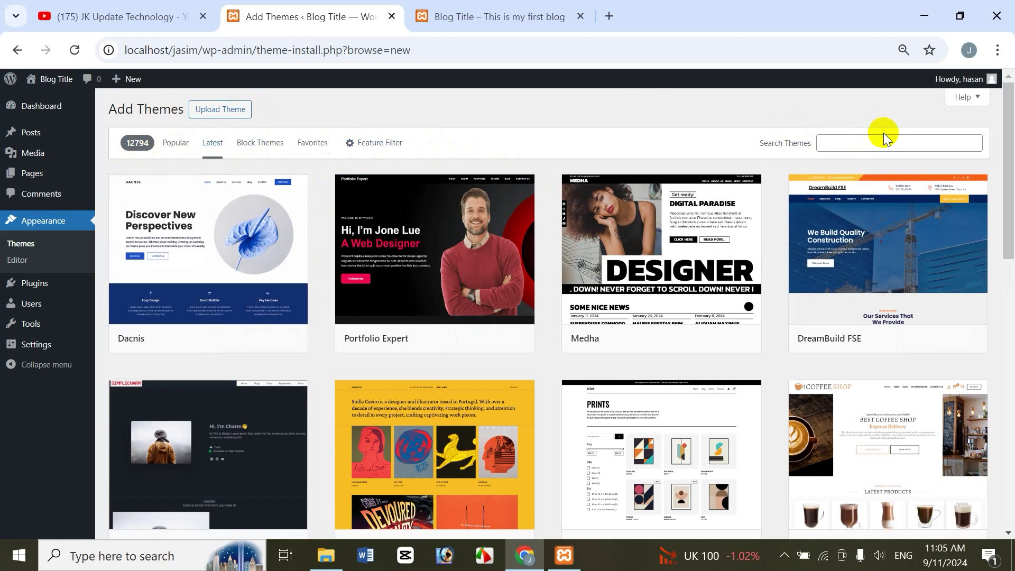
{"action": "left_click", "coordinate": [175, 142]}
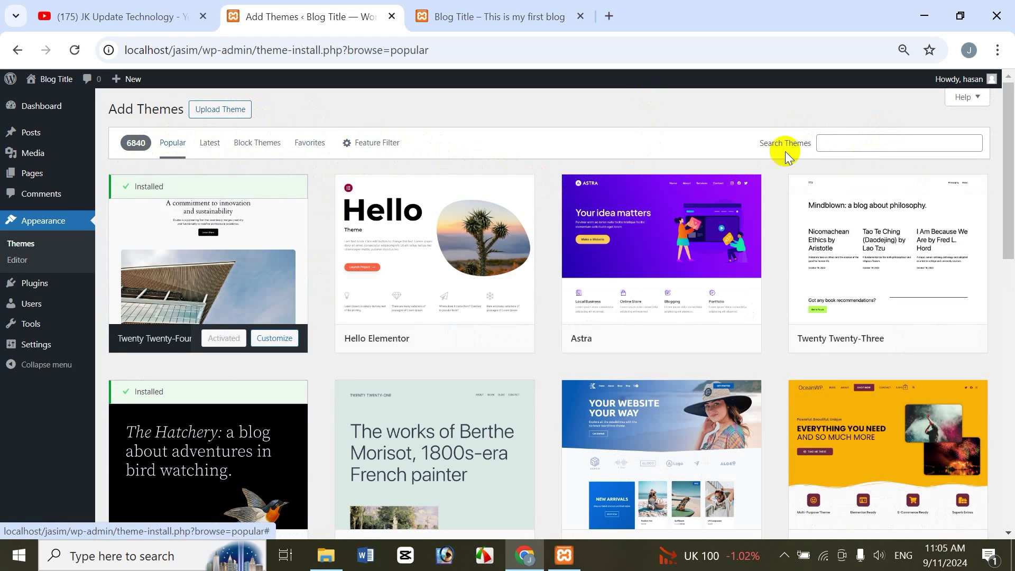
{"action": "left_click", "coordinate": [857, 146]}
{"action": "type", "text": "neve"}
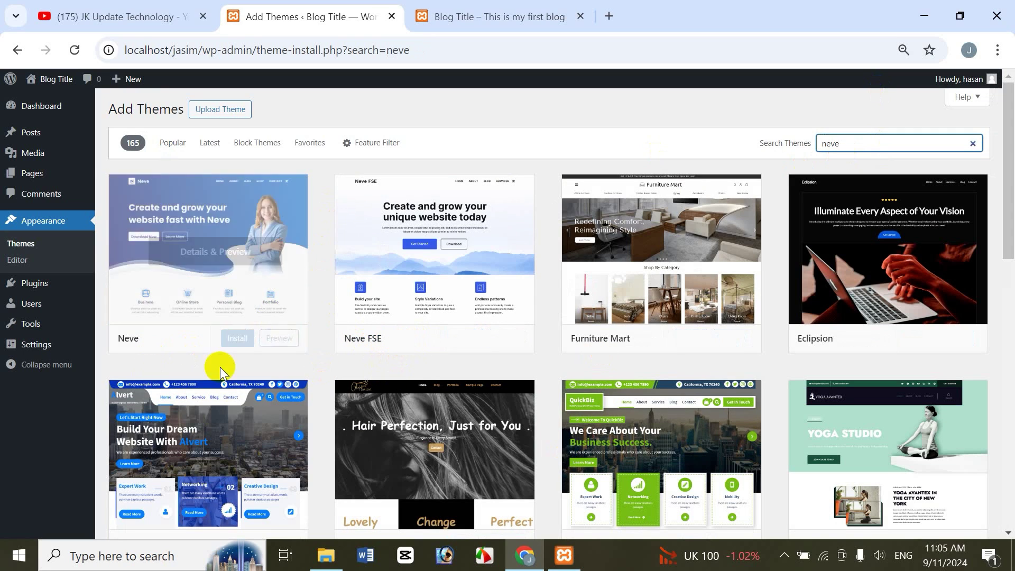
{"action": "left_click", "coordinate": [180, 260]}
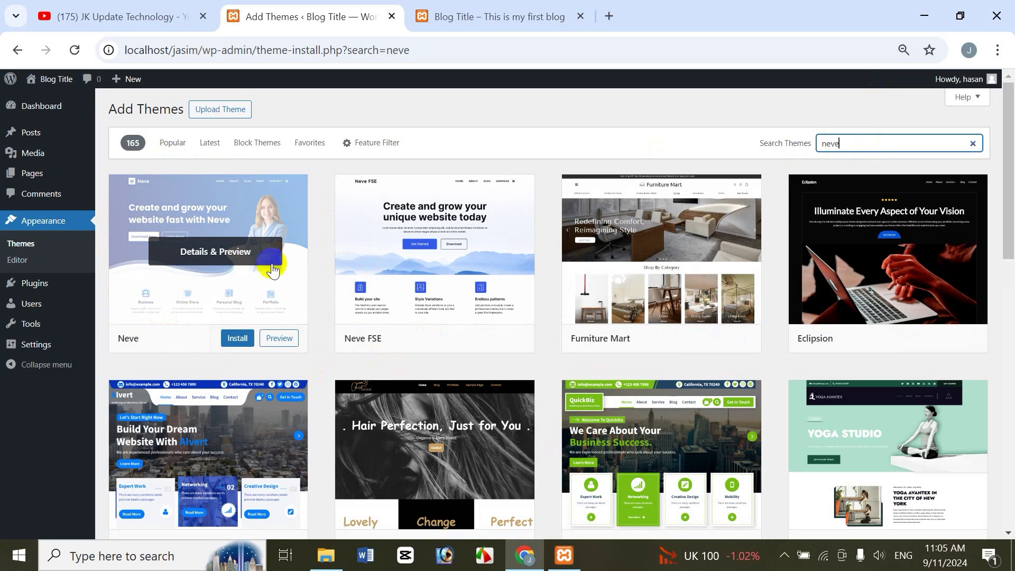
{"action": "left_click", "coordinate": [206, 255]}
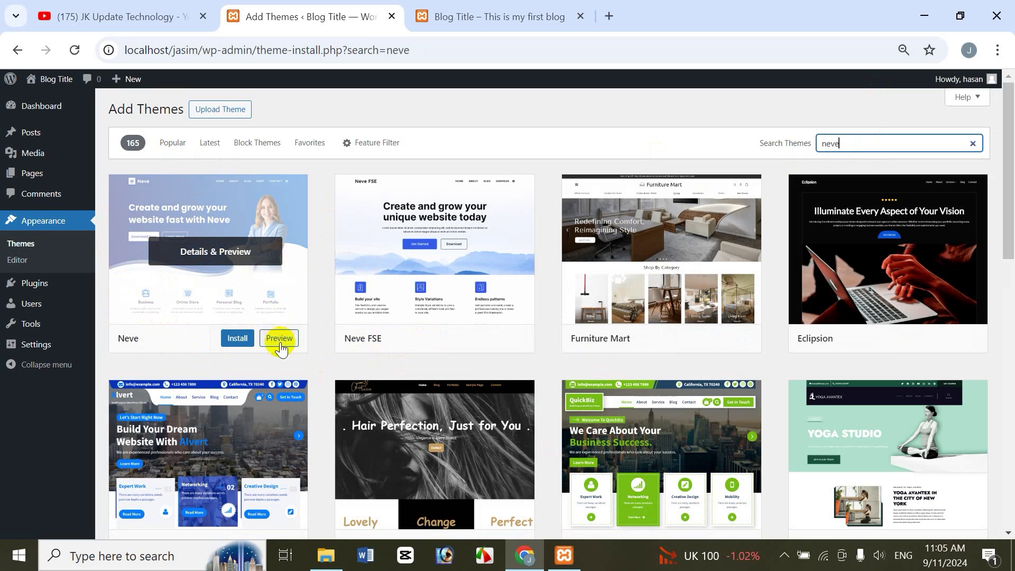
Step: Open Neve's Details & Preview and scroll through its demo homepage
{"action": "left_click", "coordinate": [226, 252]}
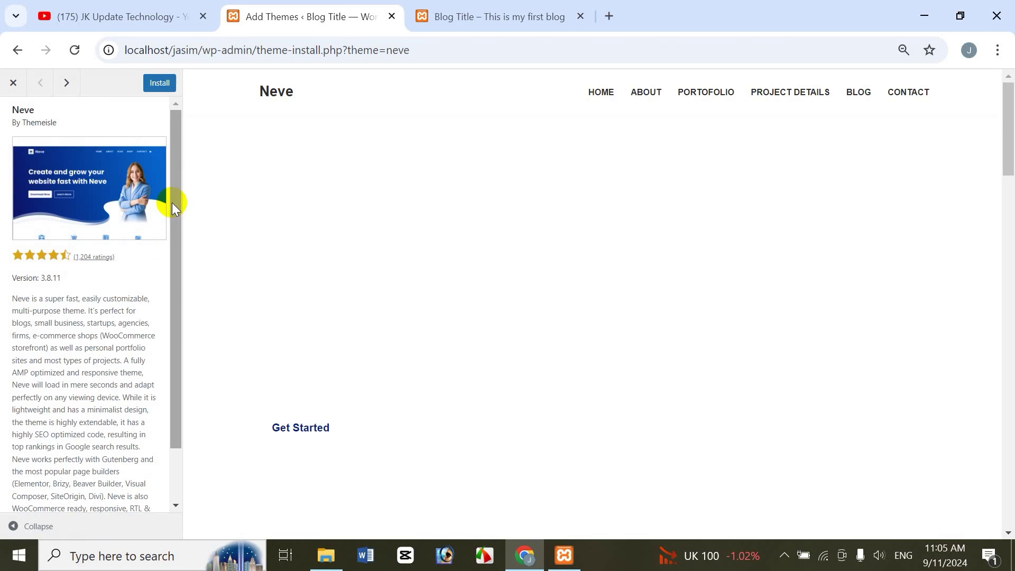
{"action": "left_click_drag", "start_coordinate": [172, 202], "coordinate": [180, 297]}
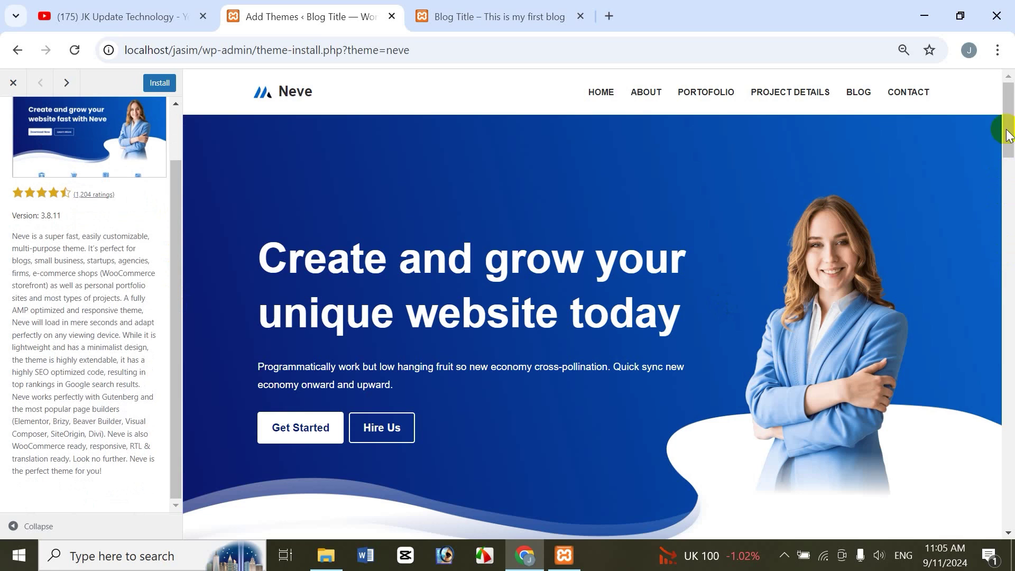
{"action": "left_click_drag", "start_coordinate": [1007, 130], "coordinate": [1007, 98]}
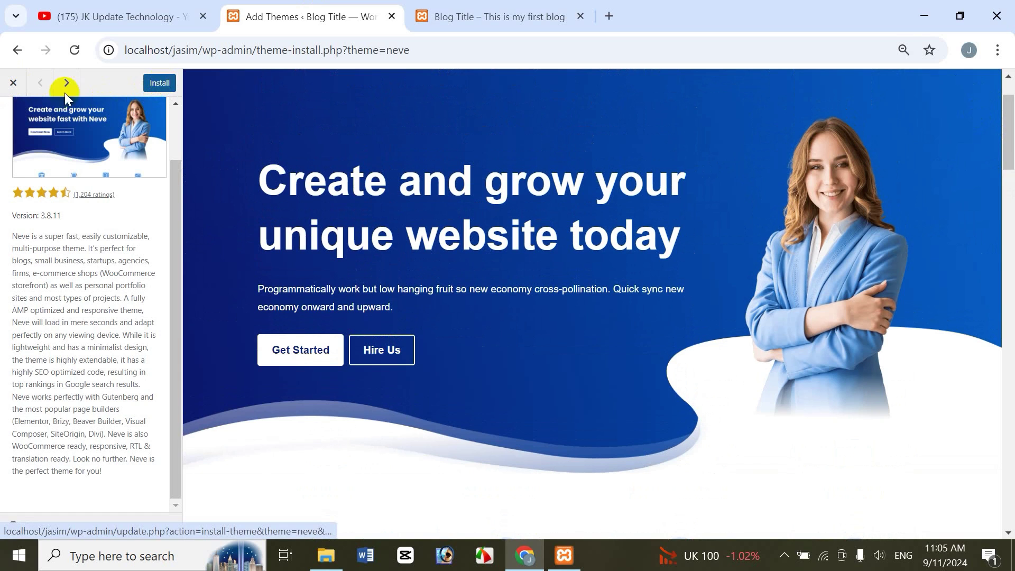
Step: Install Neve from the search results and check that the front page is unchanged
{"action": "left_click", "coordinate": [13, 83]}
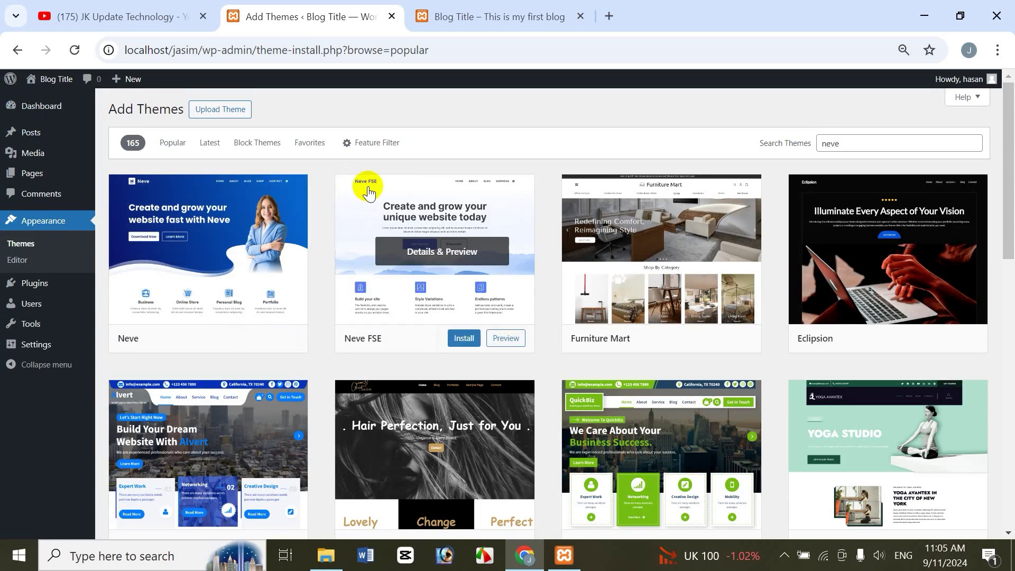
{"action": "mouse_move", "coordinate": [188, 229]}
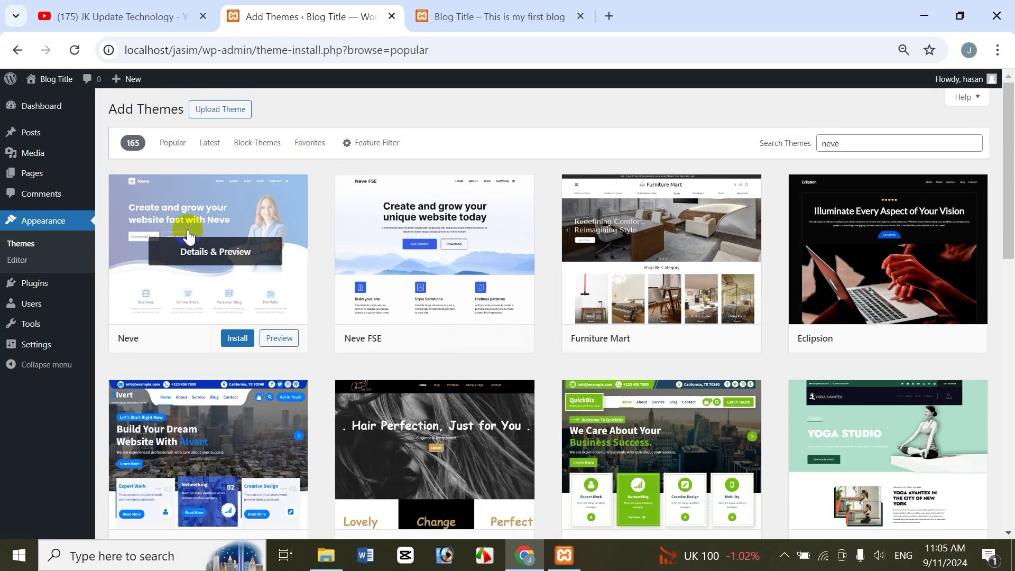
{"action": "left_click", "coordinate": [237, 339]}
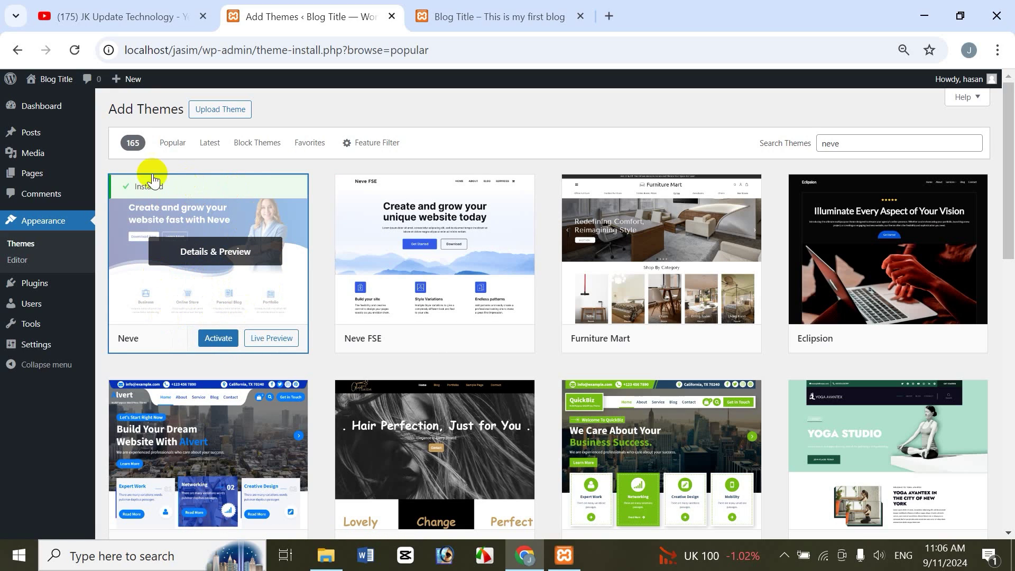
{"action": "left_click", "coordinate": [496, 14]}
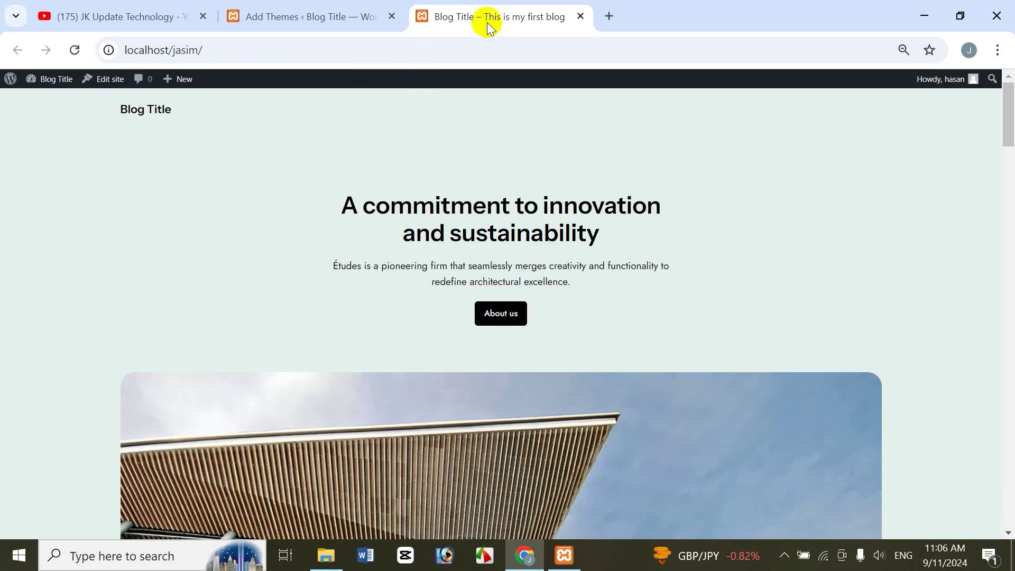
{"action": "left_click", "coordinate": [281, 9]}
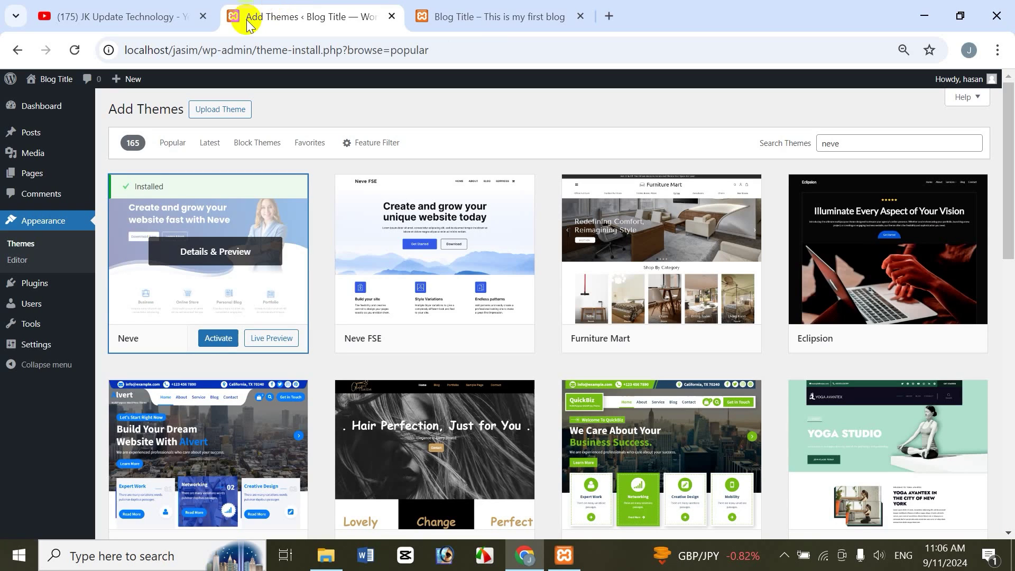
Step: Activate Neve and reload the front page to see its plain layout
{"action": "left_click", "coordinate": [214, 338]}
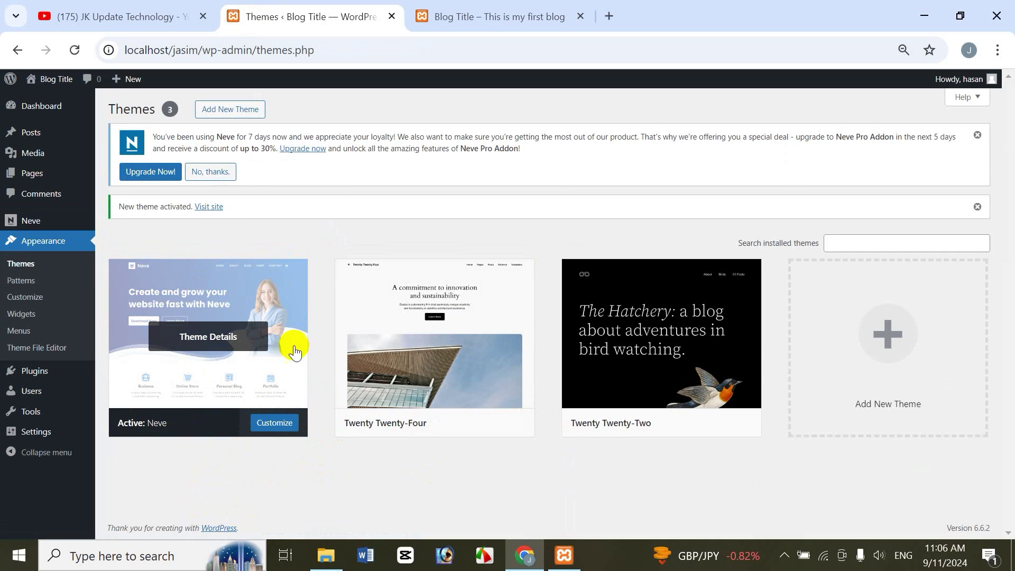
{"action": "left_click", "coordinate": [499, 16]}
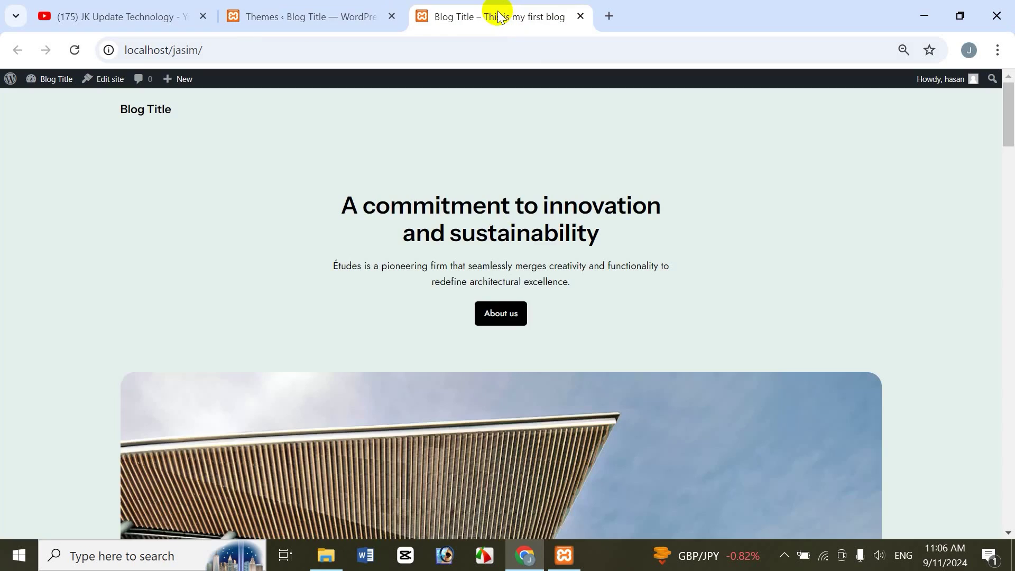
{"action": "left_click", "coordinate": [74, 51]}
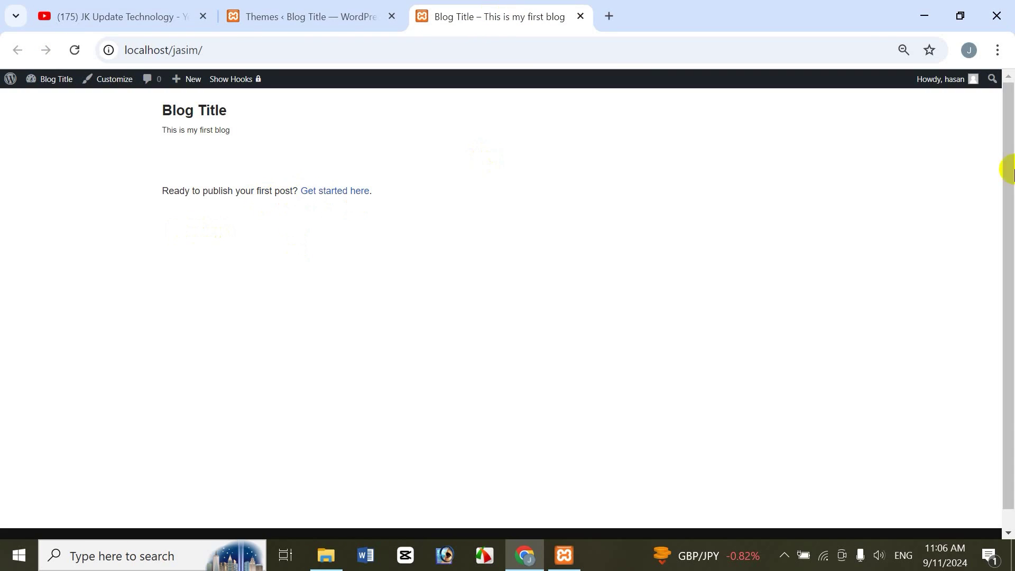
{"action": "left_click_drag", "start_coordinate": [1010, 286], "coordinate": [537, 155]}
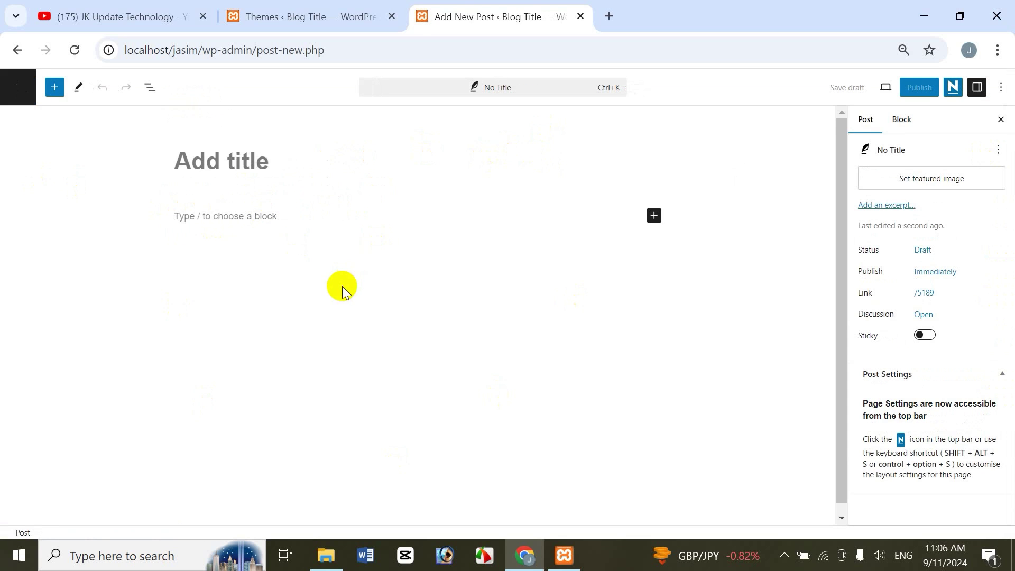
Step: Enter the post title 'sdfsdfs' and the body paragraph 'sdfsdf'
{"action": "left_click", "coordinate": [268, 166]}
{"action": "type", "text": "sdfsdfs"}
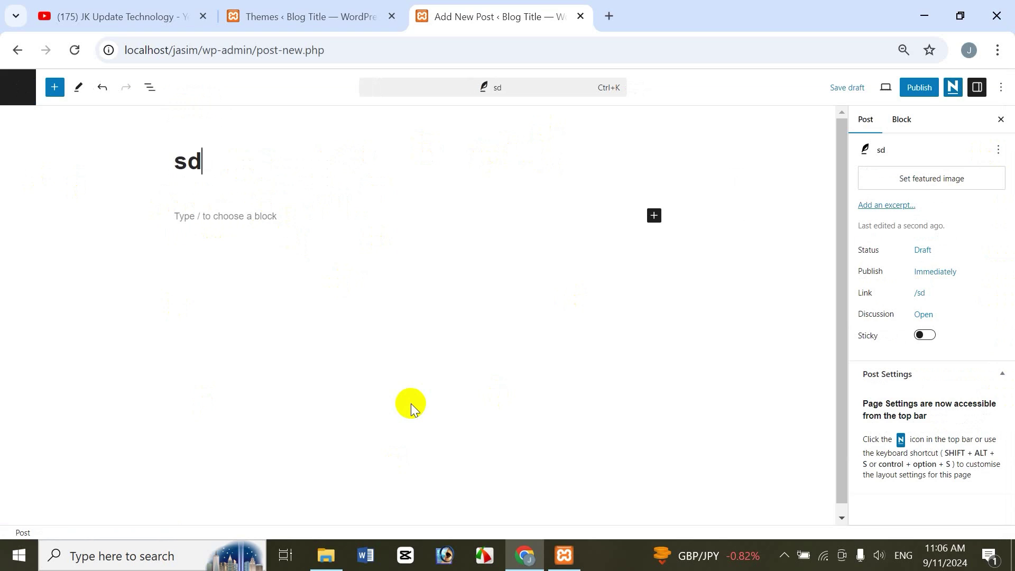
{"action": "left_click", "coordinate": [311, 247]}
{"action": "type", "text": "sdfsdf"}
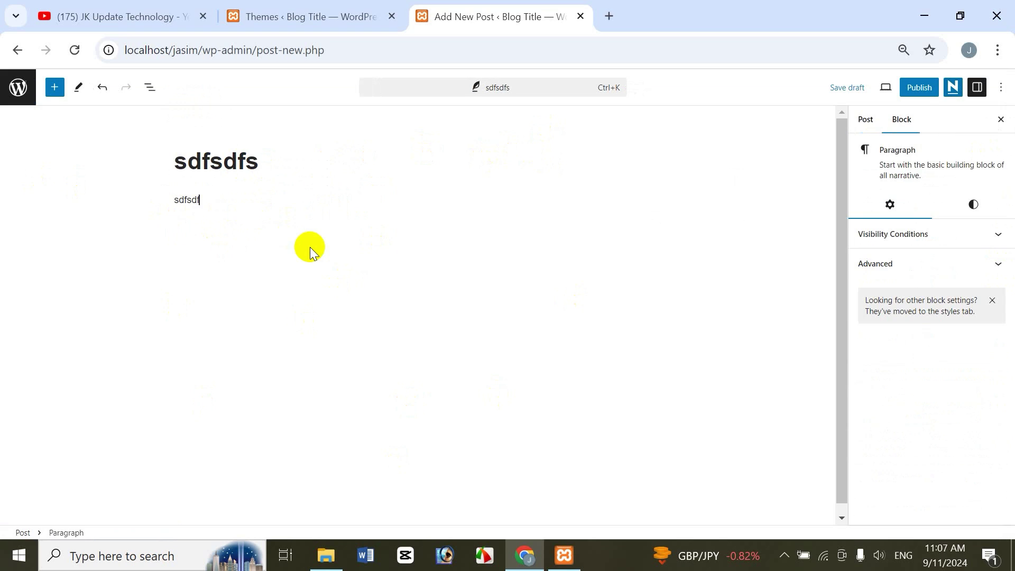
Step: Publish the post and view it live on the site
{"action": "left_click", "coordinate": [920, 87]}
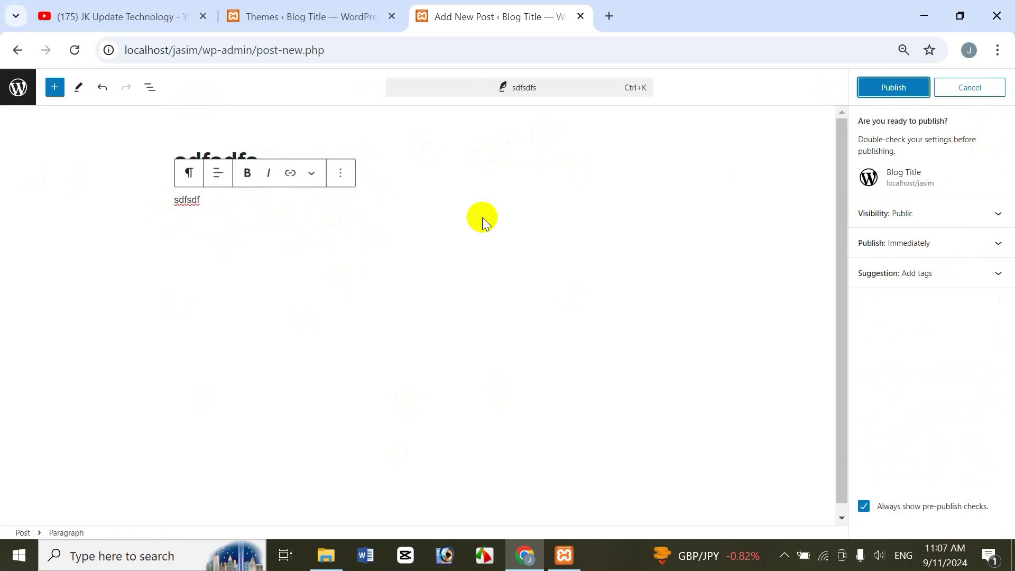
{"action": "left_click", "coordinate": [886, 96]}
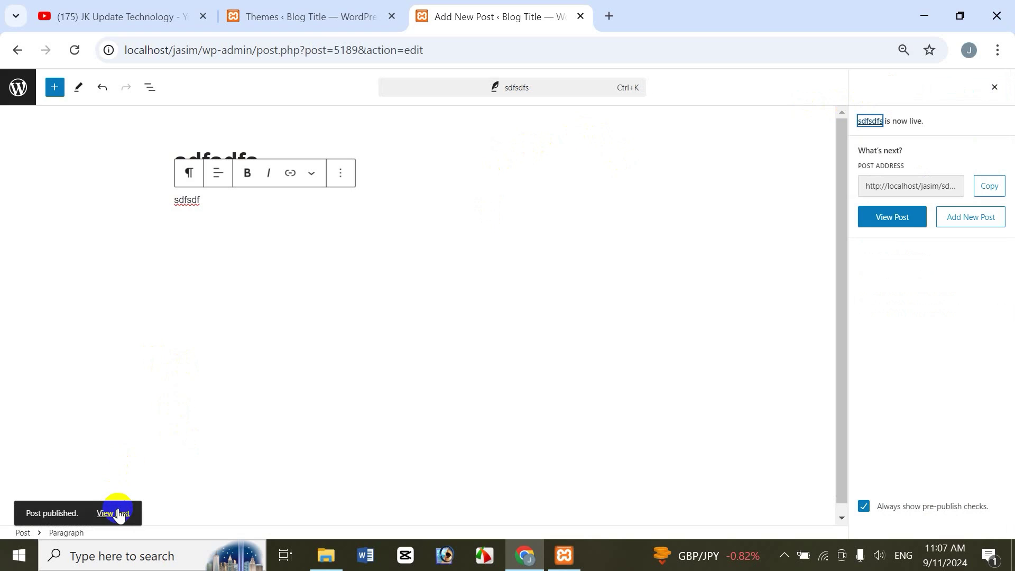
{"action": "left_click", "coordinate": [115, 513]}
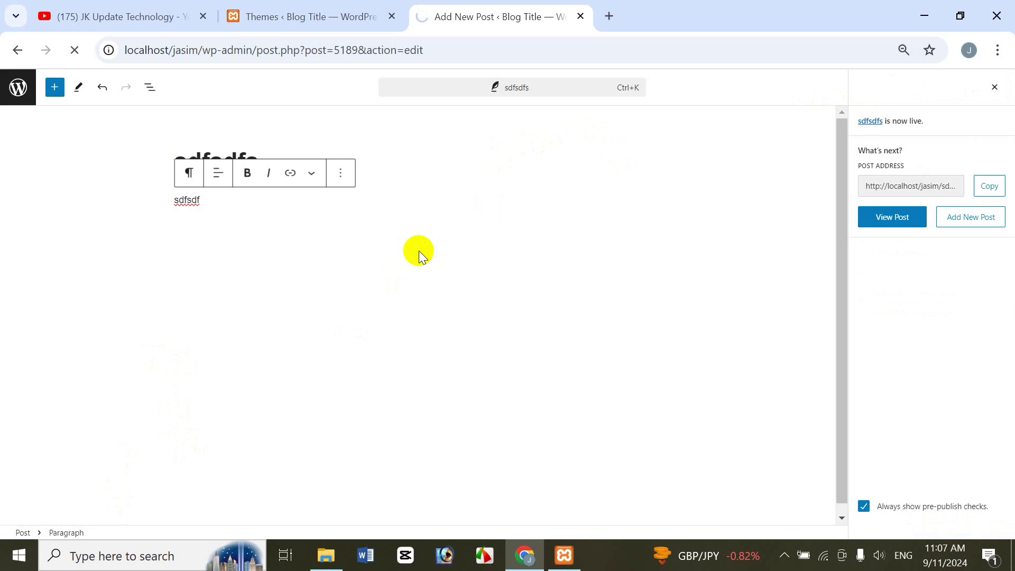
Step: Scroll through the published sdfsdfs post in Neve's design, then return to Appearance > Themes
{"action": "left_click_drag", "start_coordinate": [1010, 238], "coordinate": [528, 9]}
{"action": "left_click", "coordinate": [344, 14]}
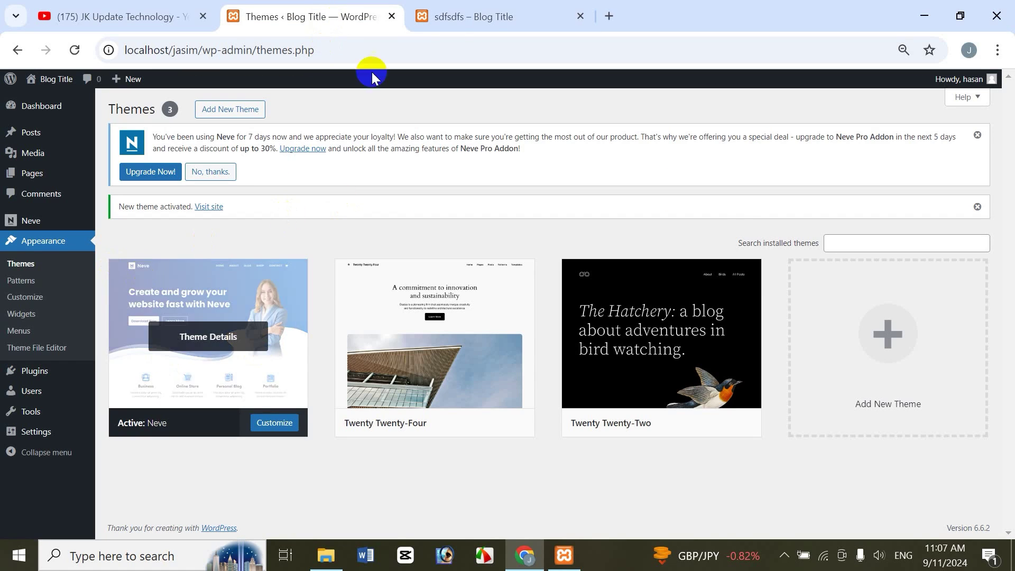
{"action": "left_click", "coordinate": [497, 16]}
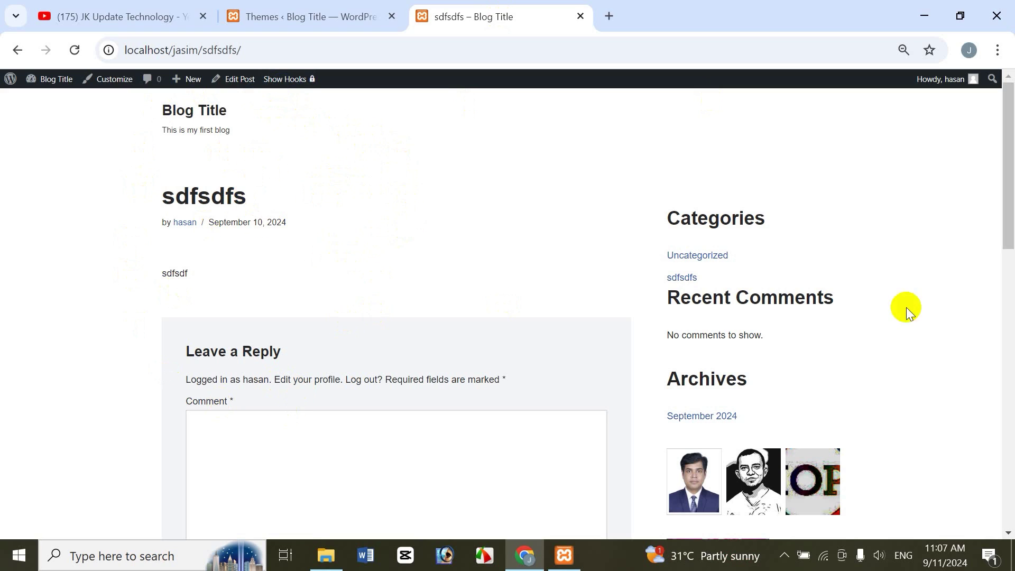
{"action": "left_click_drag", "start_coordinate": [1007, 224], "coordinate": [1007, 528]}
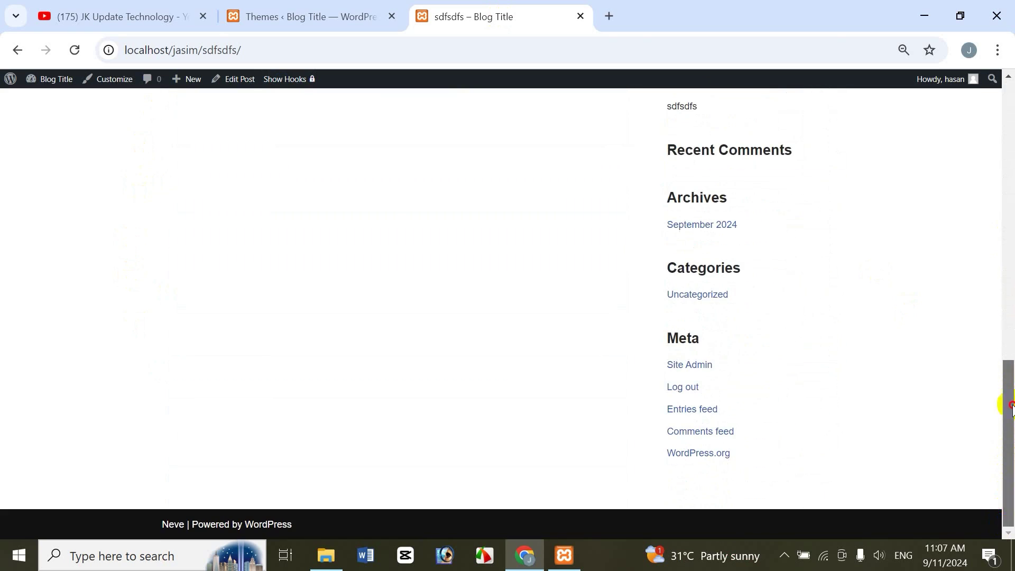
{"action": "left_click_drag", "start_coordinate": [1010, 406], "coordinate": [1007, 90]}
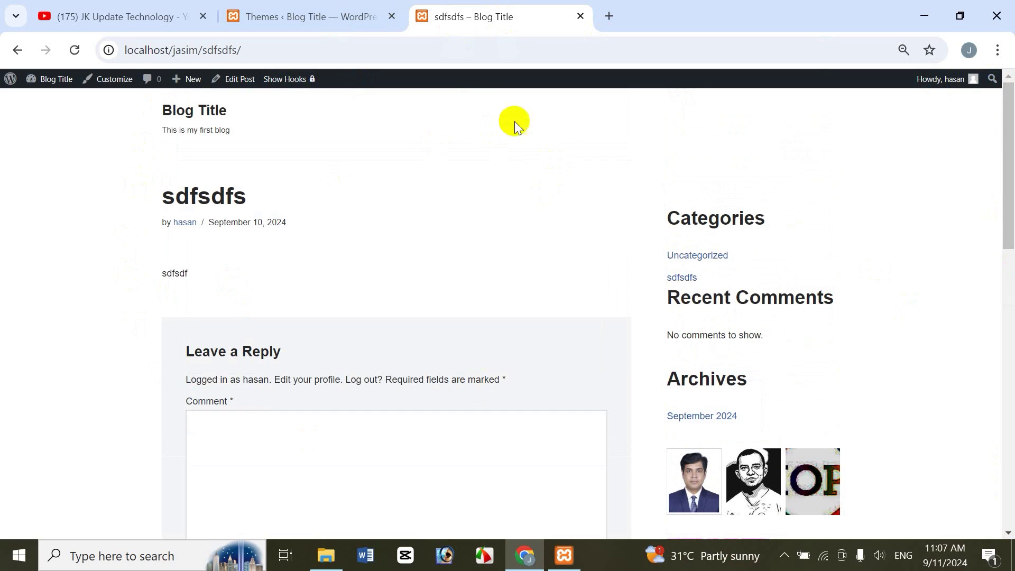
{"action": "left_click", "coordinate": [336, 9]}
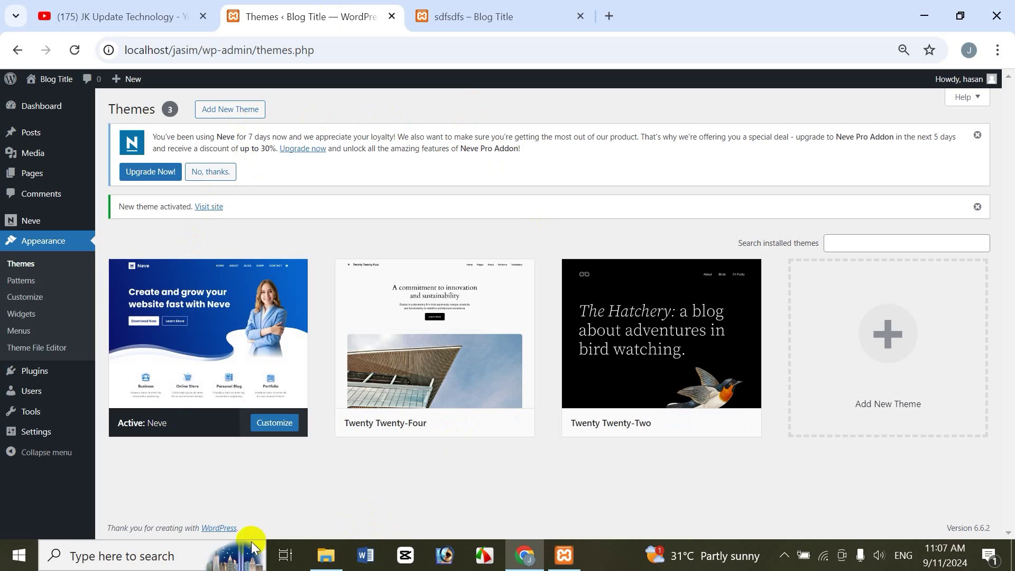
Step: Activate Twenty Twenty-Four in place of Neve and reload the sdfsdfs post in the new theme
{"action": "mouse_move", "coordinate": [228, 354]}
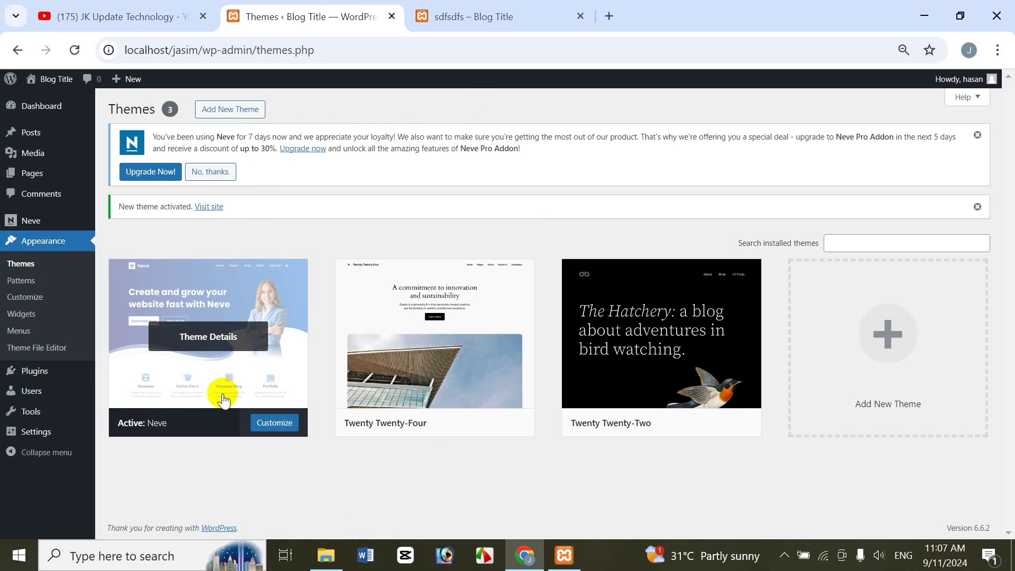
{"action": "left_click", "coordinate": [221, 366]}
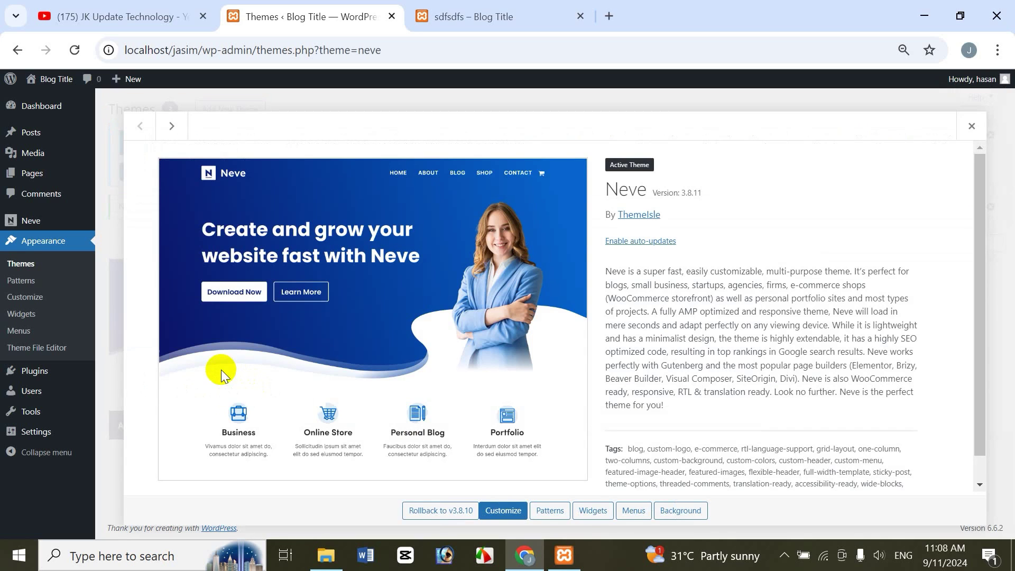
{"action": "left_click", "coordinate": [972, 126]}
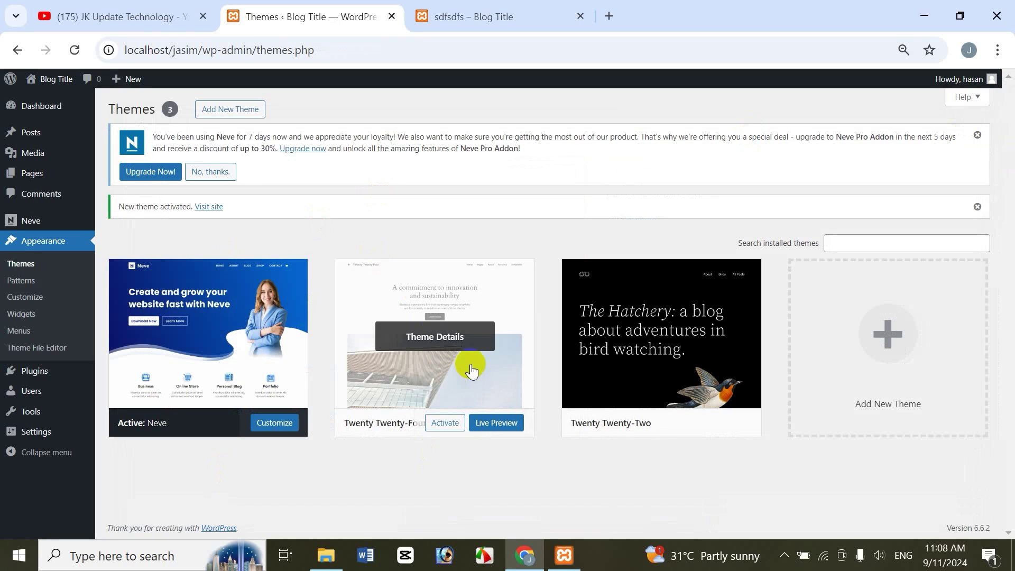
{"action": "left_click", "coordinate": [457, 420]}
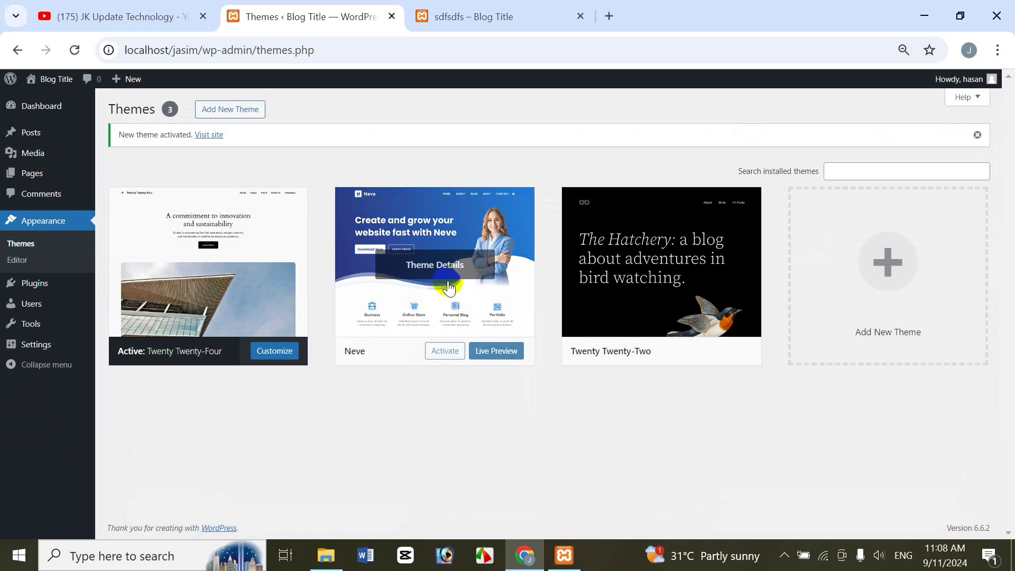
{"action": "left_click", "coordinate": [500, 15]}
{"action": "left_click", "coordinate": [75, 49]}
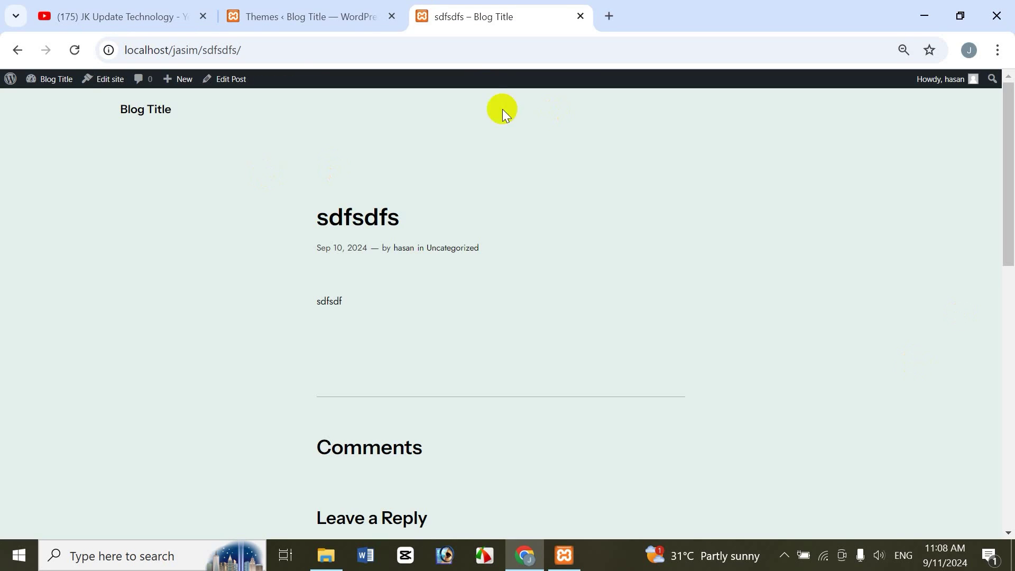
Step: Delete the Neve theme from its Theme Details panel and confirm the deletion
{"action": "left_click", "coordinate": [322, 24]}
{"action": "mouse_move", "coordinate": [460, 296]}
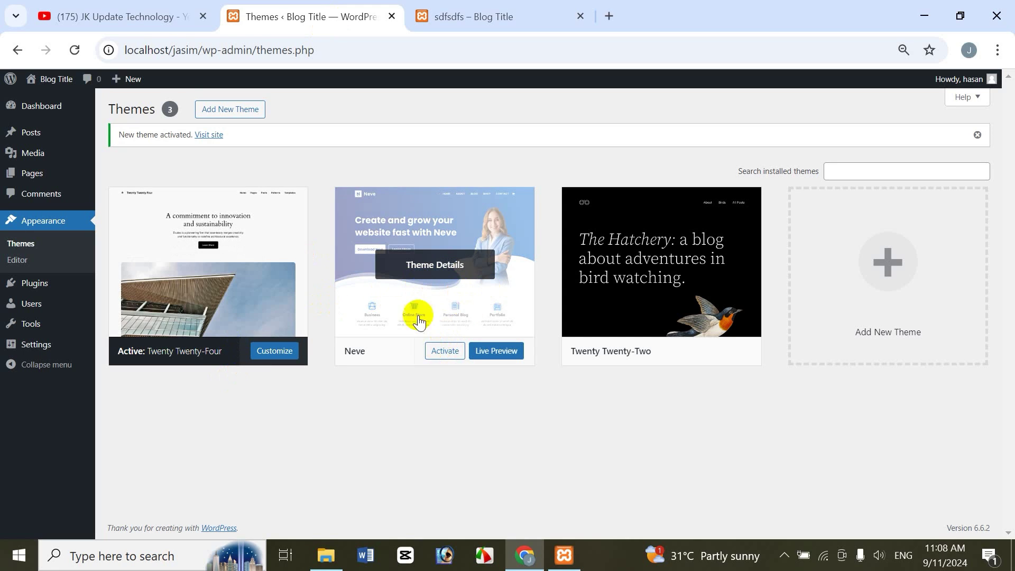
{"action": "left_click", "coordinate": [450, 238]}
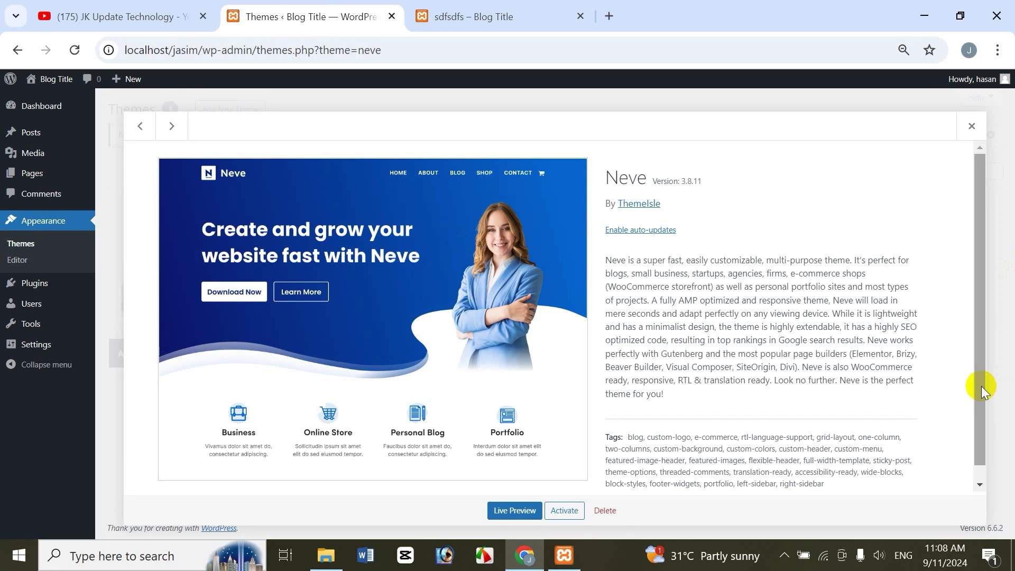
{"action": "scroll", "coordinate": [979, 445], "scroll_direction": "down", "scroll_amount": 1}
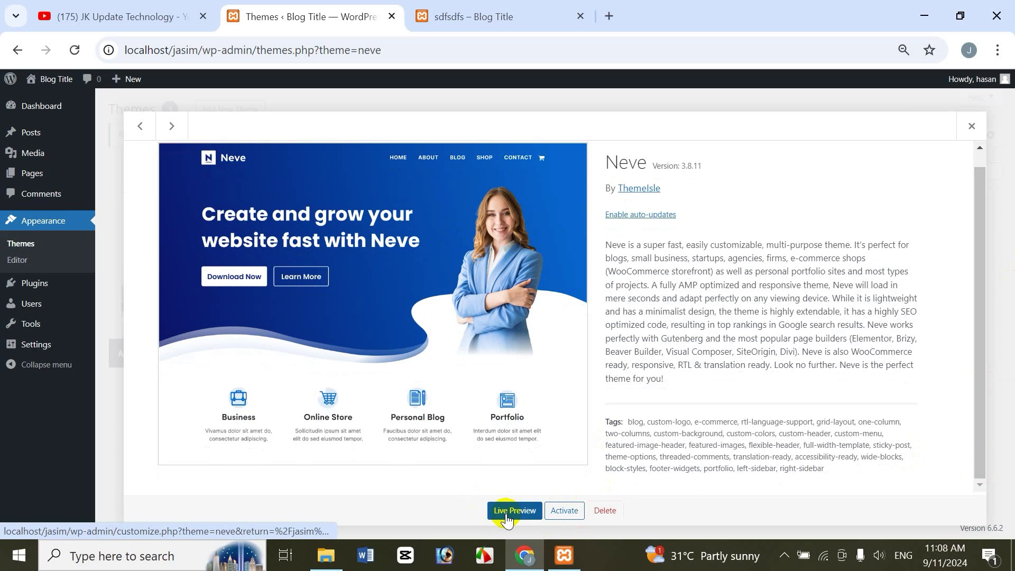
{"action": "left_click", "coordinate": [605, 510]}
{"action": "left_click", "coordinate": [594, 182]}
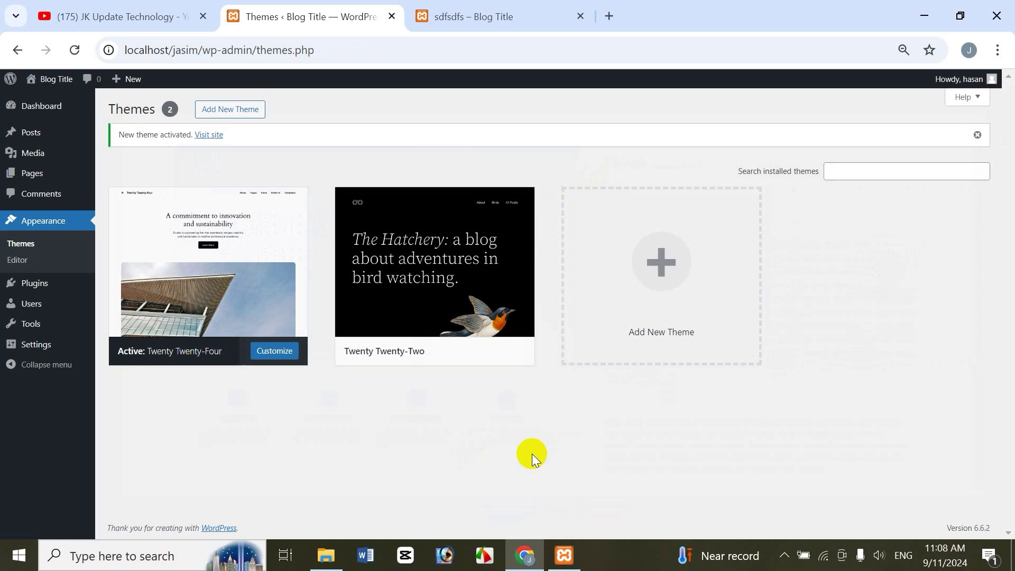
Step: Open Add New Theme and bring up the Upload Theme .zip form
{"action": "left_click", "coordinate": [235, 112]}
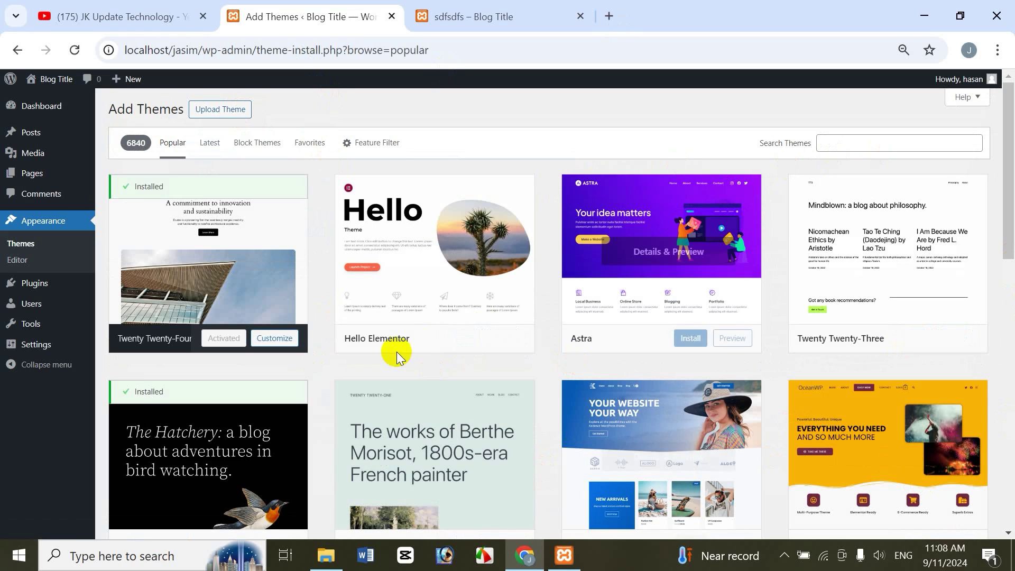
{"action": "left_click", "coordinate": [231, 113]}
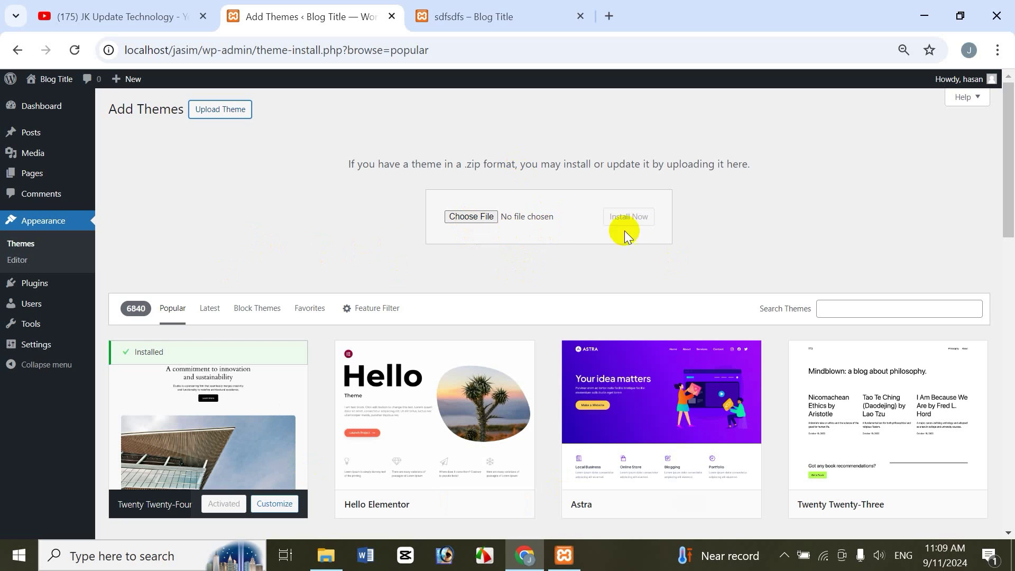
Step: Choose neve.3.8.11.zip from Downloads\Jasim as the theme file to upload
{"action": "left_click", "coordinate": [469, 217]}
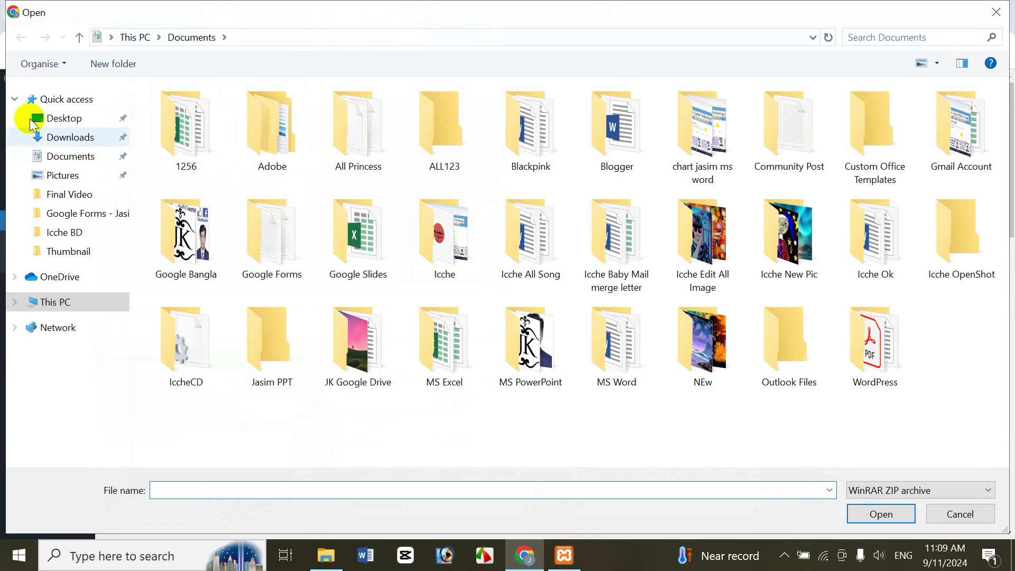
{"action": "left_click", "coordinate": [82, 141]}
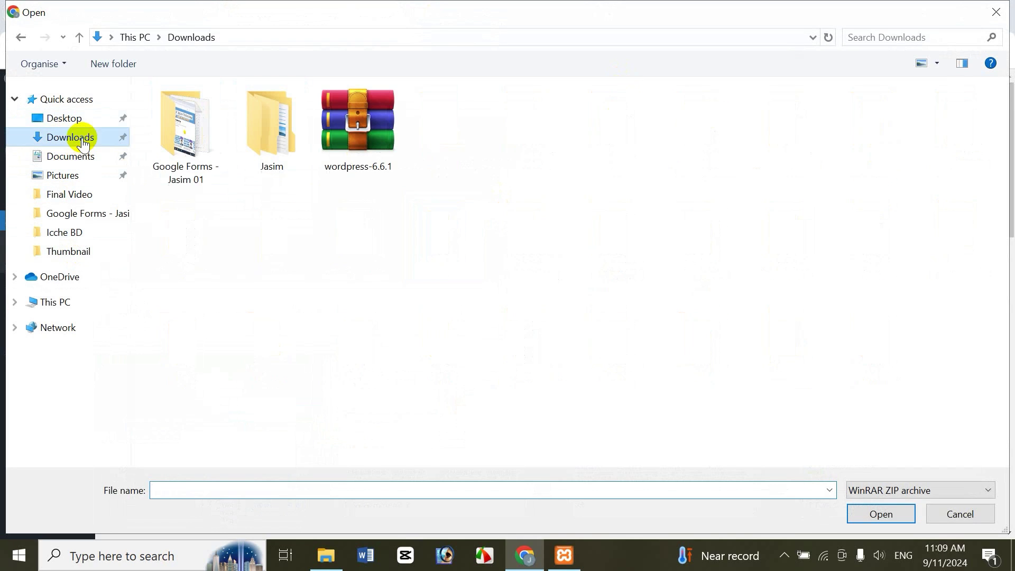
{"action": "double_click", "coordinate": [282, 143]}
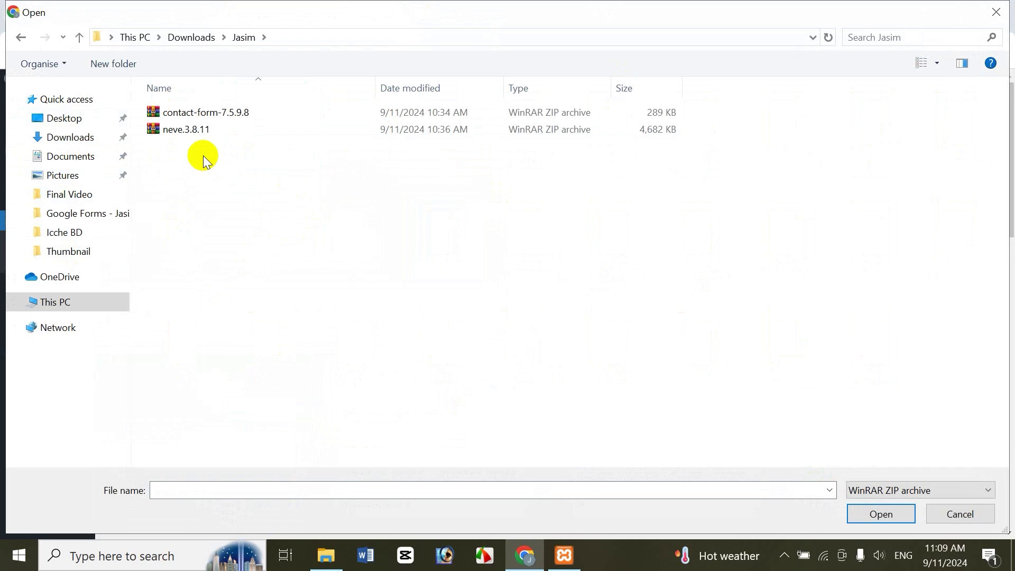
{"action": "left_click", "coordinate": [186, 131]}
{"action": "left_click", "coordinate": [880, 513]}
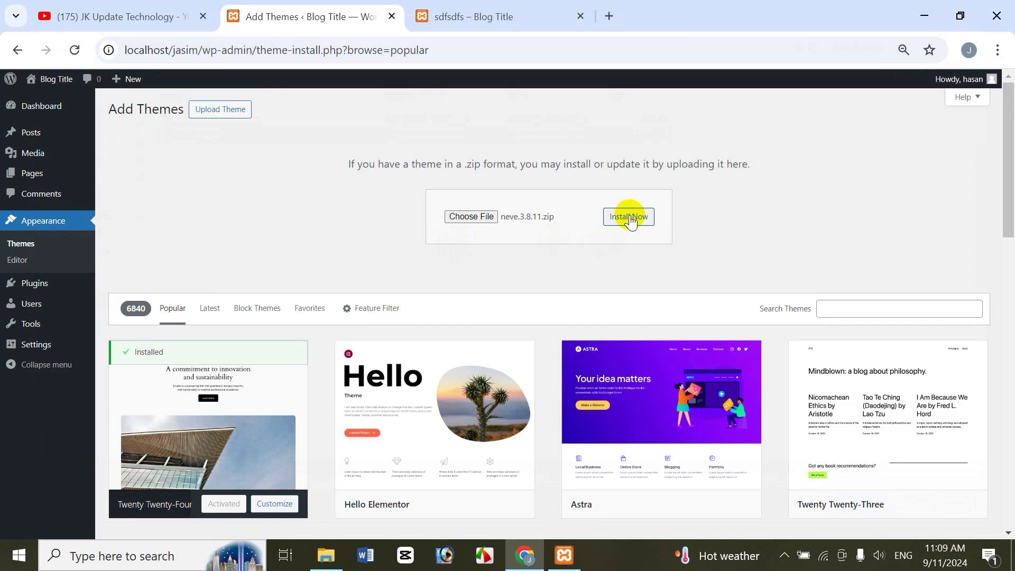
Step: Install the uploaded Neve 3.8.11 zip and activate it
{"action": "left_click", "coordinate": [629, 218]}
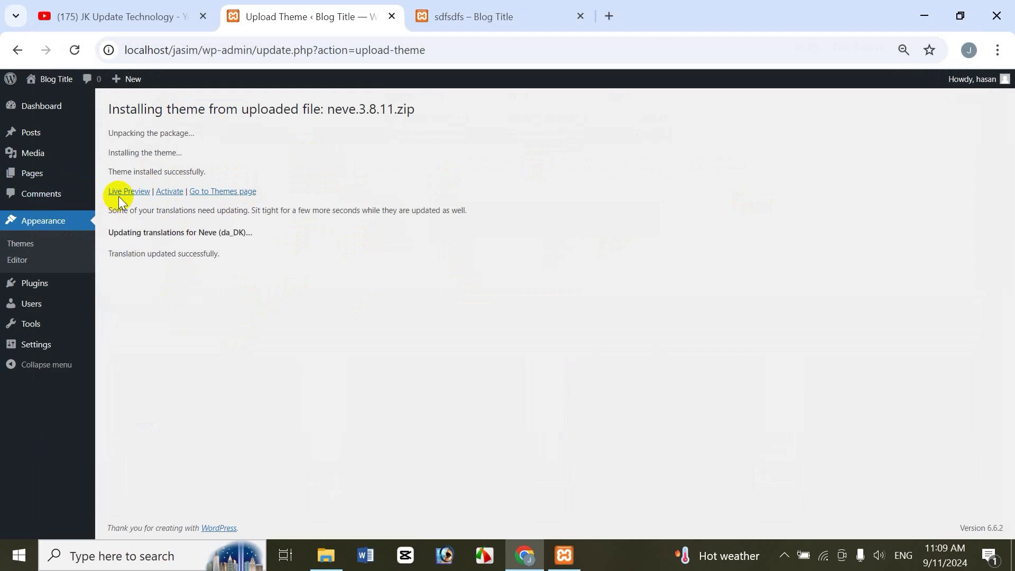
{"action": "left_click", "coordinate": [172, 191]}
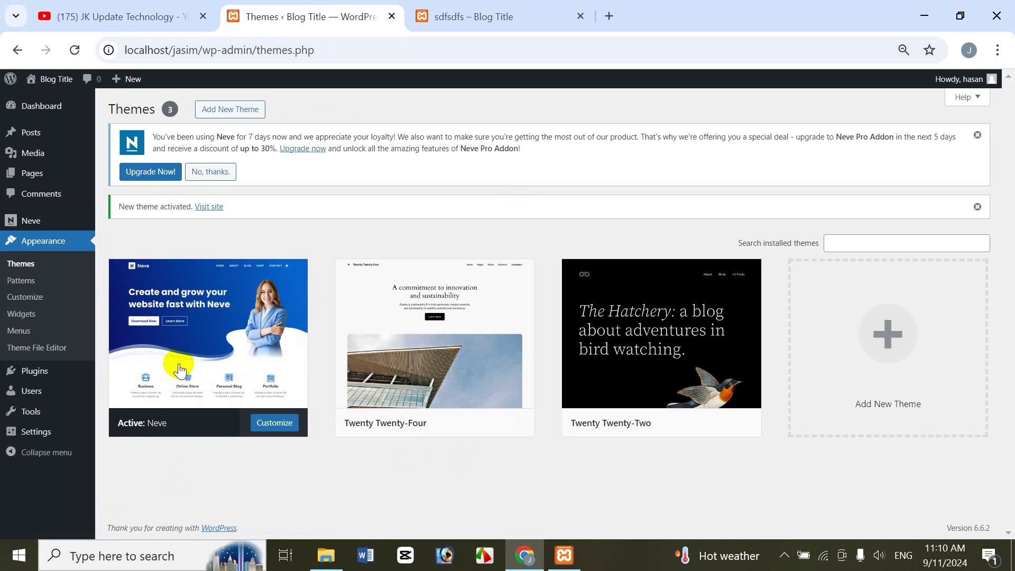
{"action": "mouse_move", "coordinate": [214, 383]}
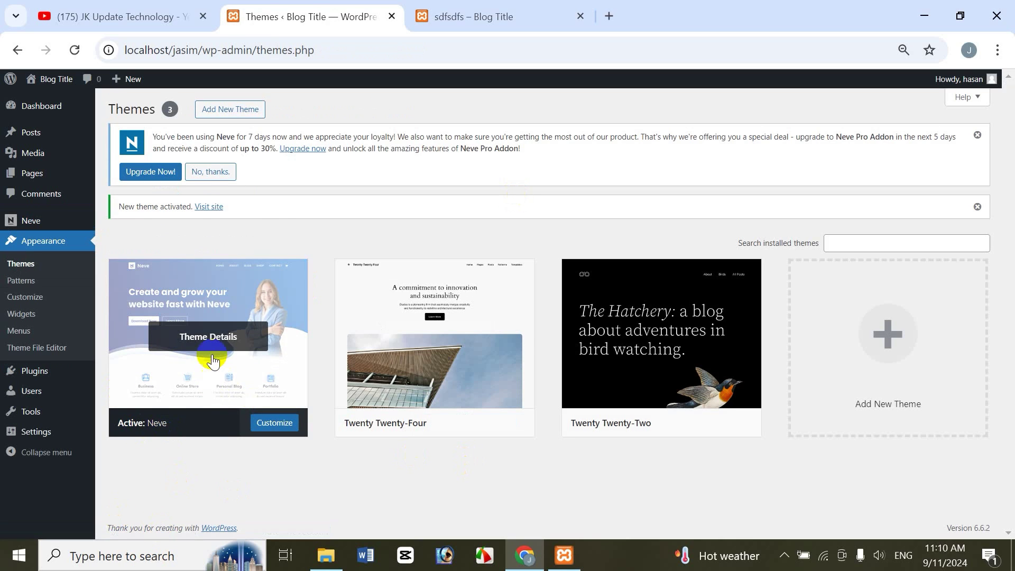
{"action": "left_click", "coordinate": [510, 13]}
{"action": "left_click", "coordinate": [74, 51]}
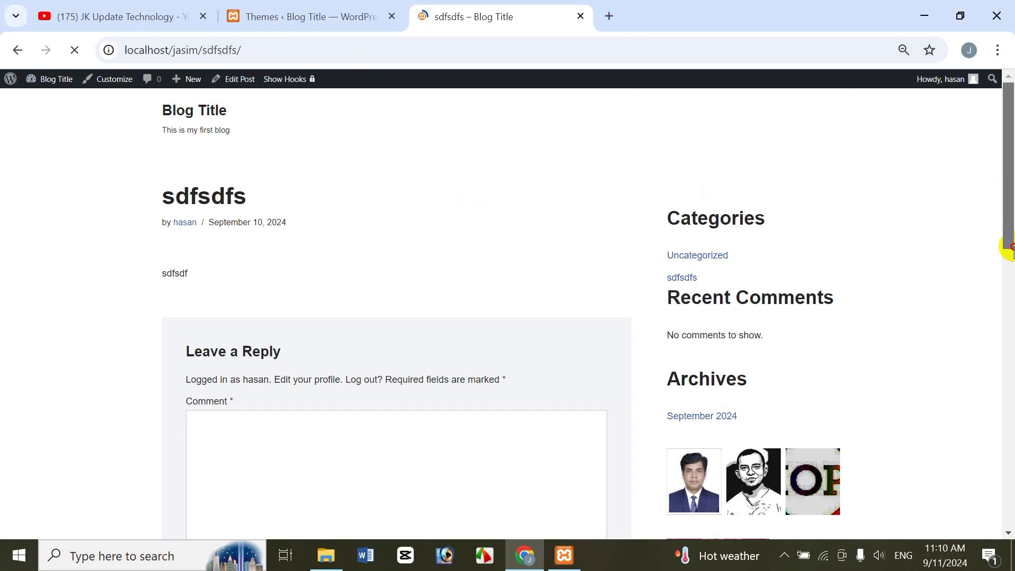
{"action": "left_click_drag", "start_coordinate": [1009, 247], "coordinate": [913, 48]}
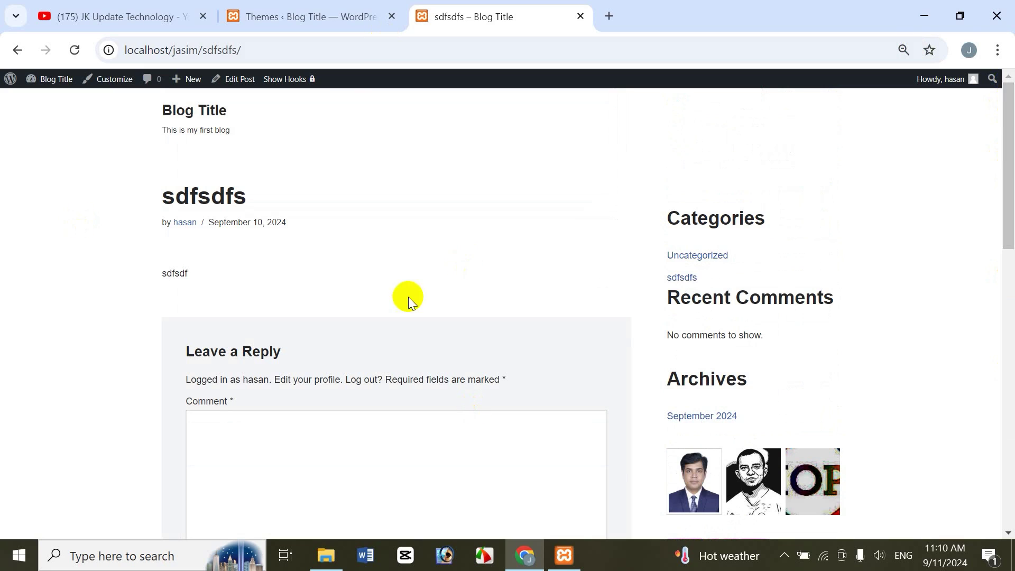
{"action": "left_click", "coordinate": [294, 15]}
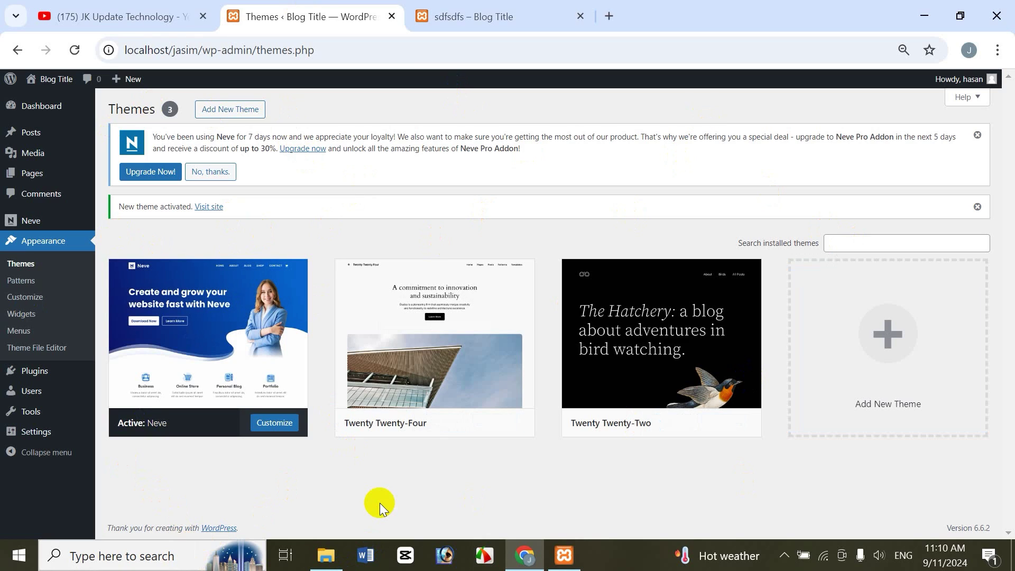
{"action": "mouse_move", "coordinate": [228, 394]}
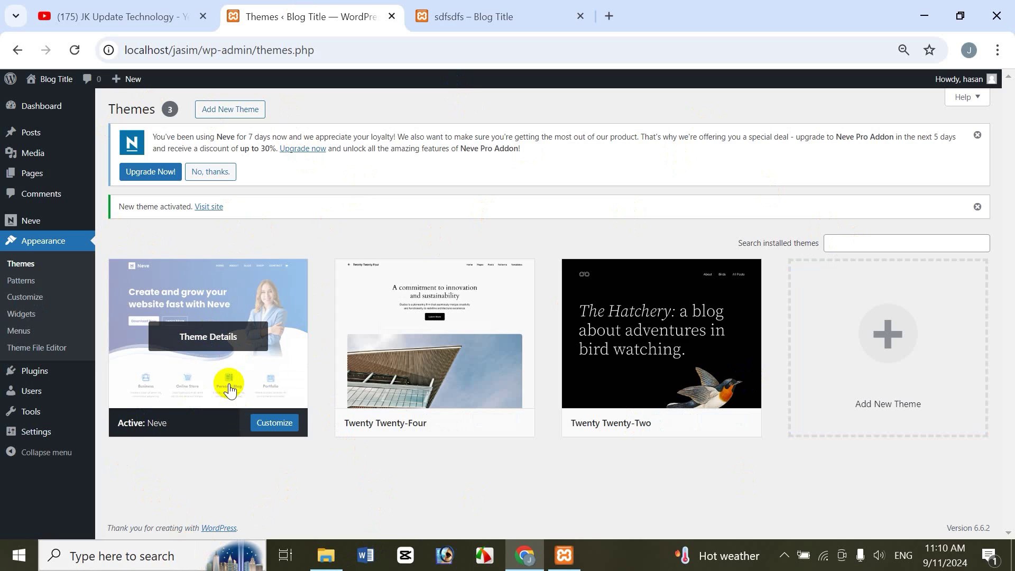
{"action": "mouse_move", "coordinate": [374, 403]}
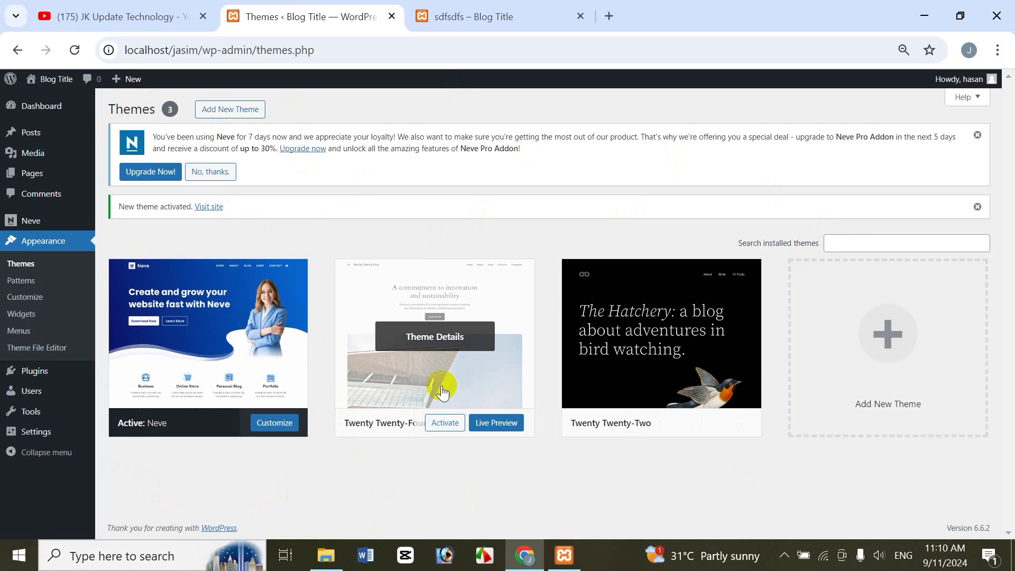
Step: Activate Twenty Twenty-Four, then delete Neve from its Theme Details and confirm
{"action": "left_click", "coordinate": [447, 421]}
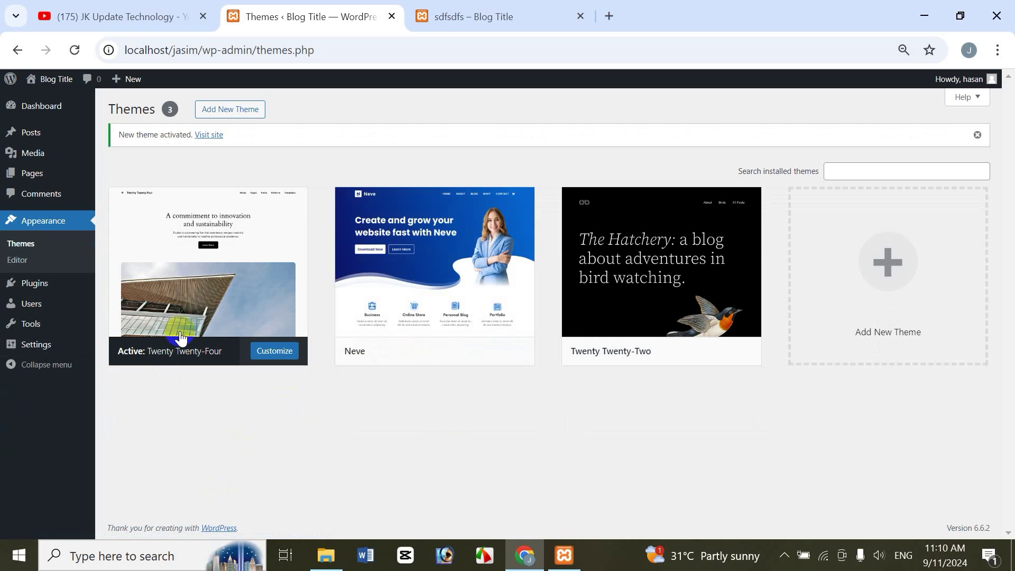
{"action": "mouse_move", "coordinate": [475, 246]}
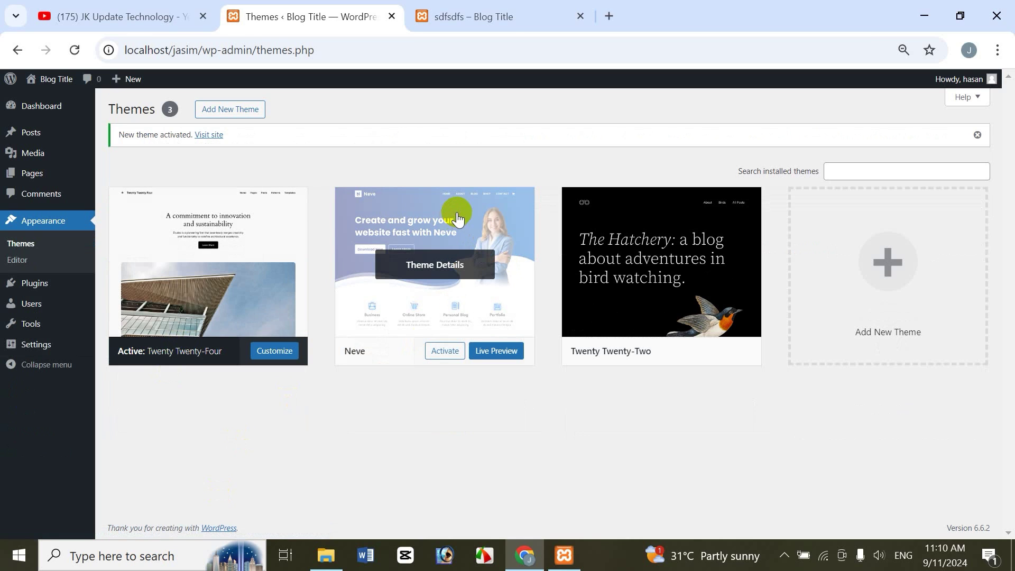
{"action": "left_click", "coordinate": [476, 265]}
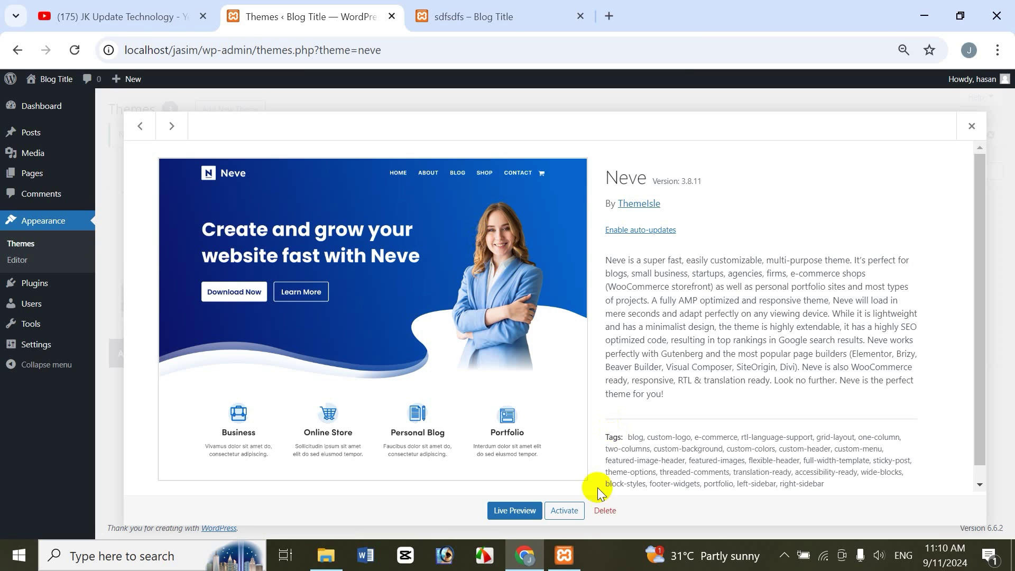
{"action": "left_click", "coordinate": [605, 511]}
{"action": "left_click", "coordinate": [580, 176]}
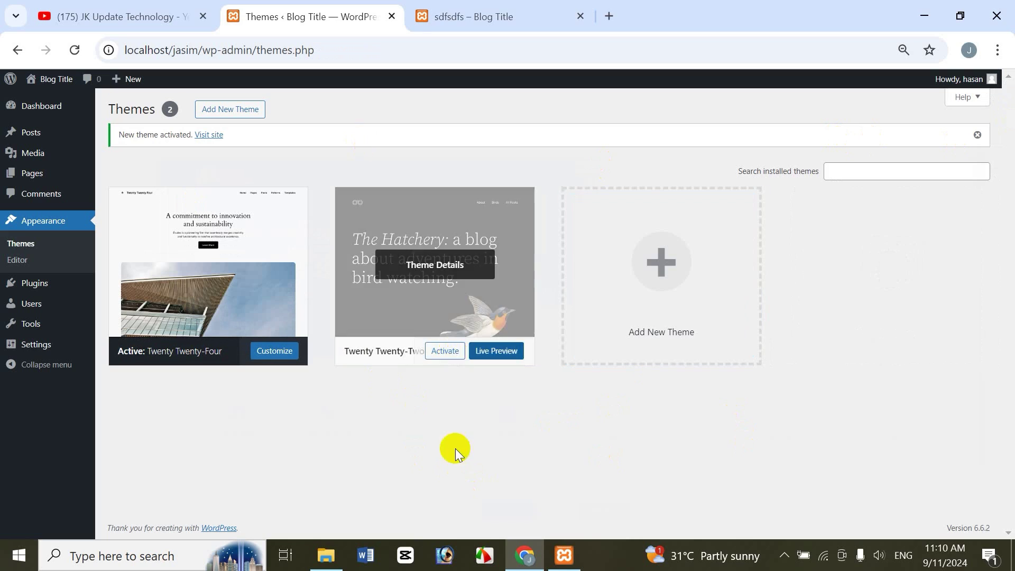
Step: Extract the neve.3.8.11 archive in Downloads\Jasim to its own neve.3.8.11 folder
{"action": "left_click", "coordinate": [324, 559]}
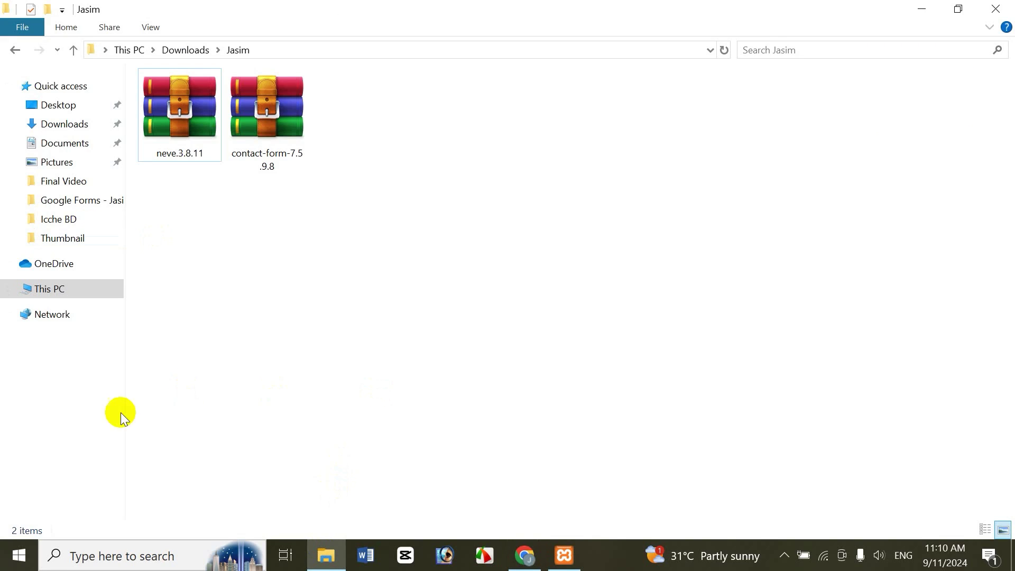
{"action": "left_click", "coordinate": [43, 294]}
{"action": "left_click", "coordinate": [180, 159]}
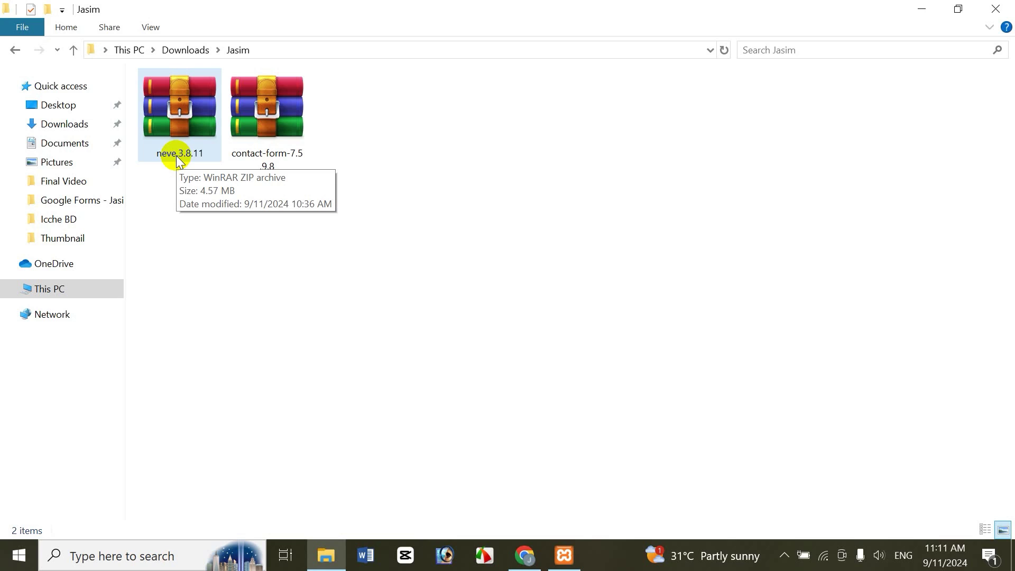
{"action": "left_click", "coordinate": [186, 182]}
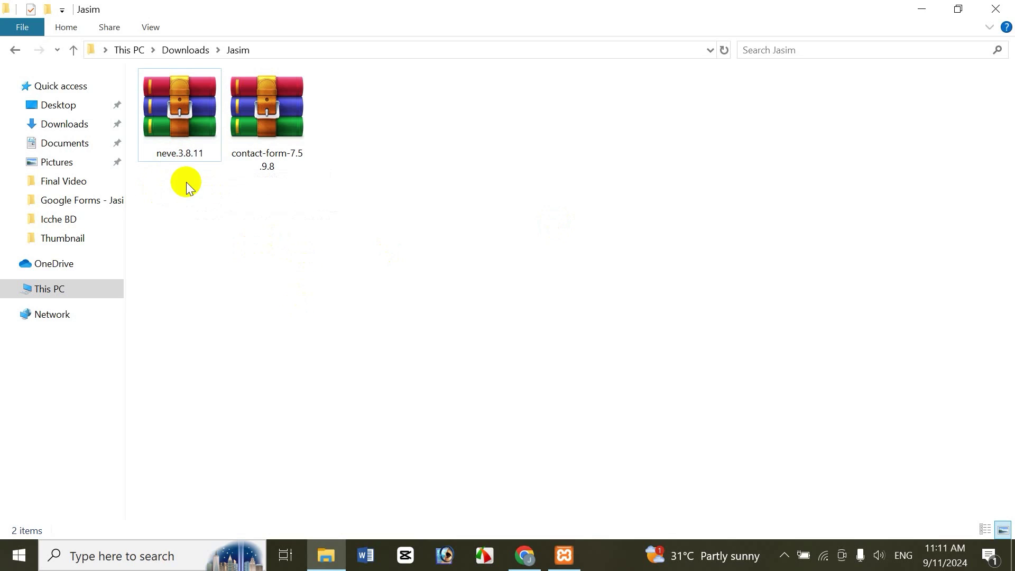
{"action": "left_click", "coordinate": [175, 164]}
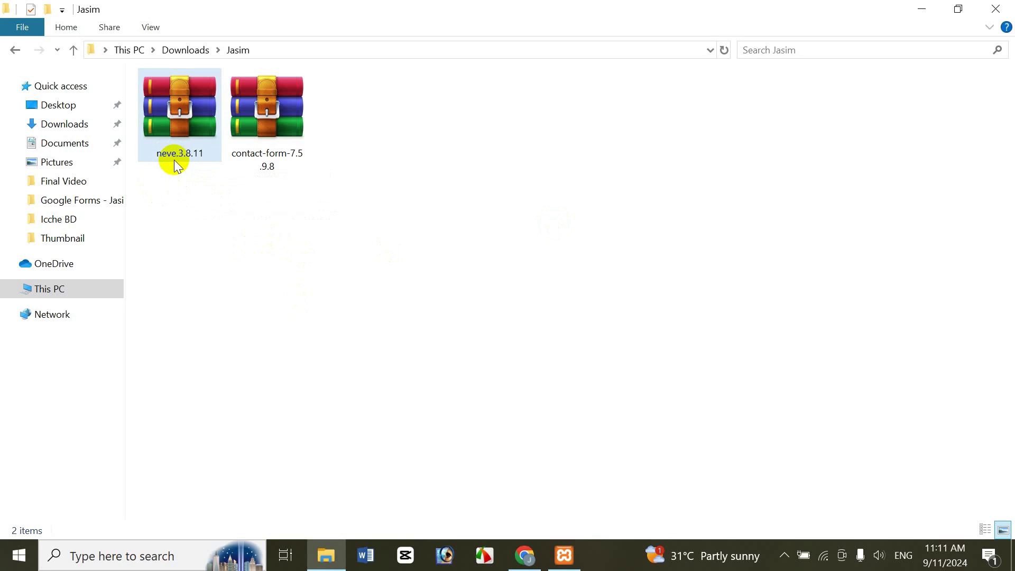
{"action": "right_click", "coordinate": [173, 133]}
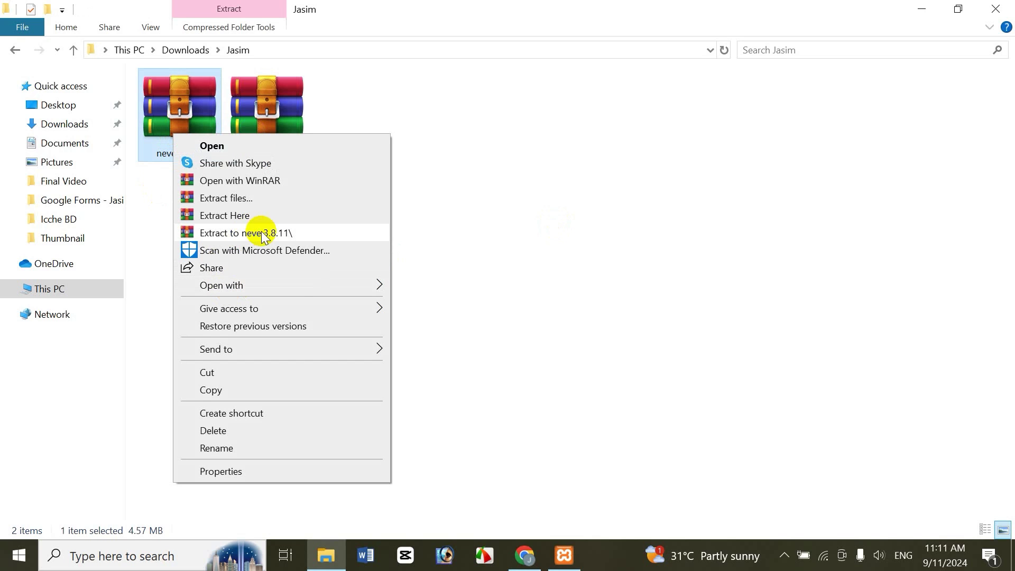
{"action": "left_click", "coordinate": [271, 233]}
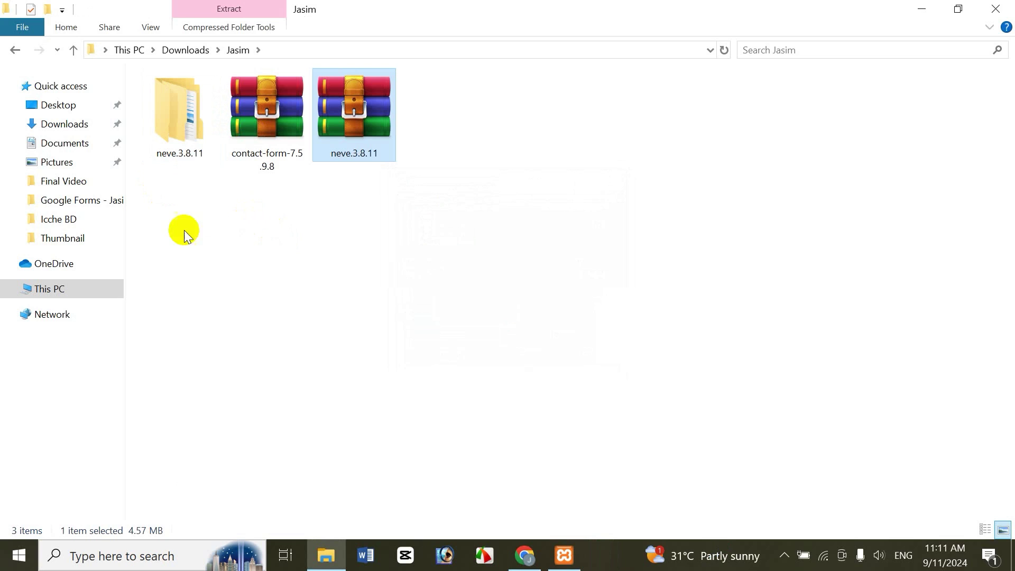
Step: Open the extracted folder, inspect the neve theme folder inside, and select it
{"action": "double_click", "coordinate": [181, 113]}
{"action": "left_click", "coordinate": [183, 101]}
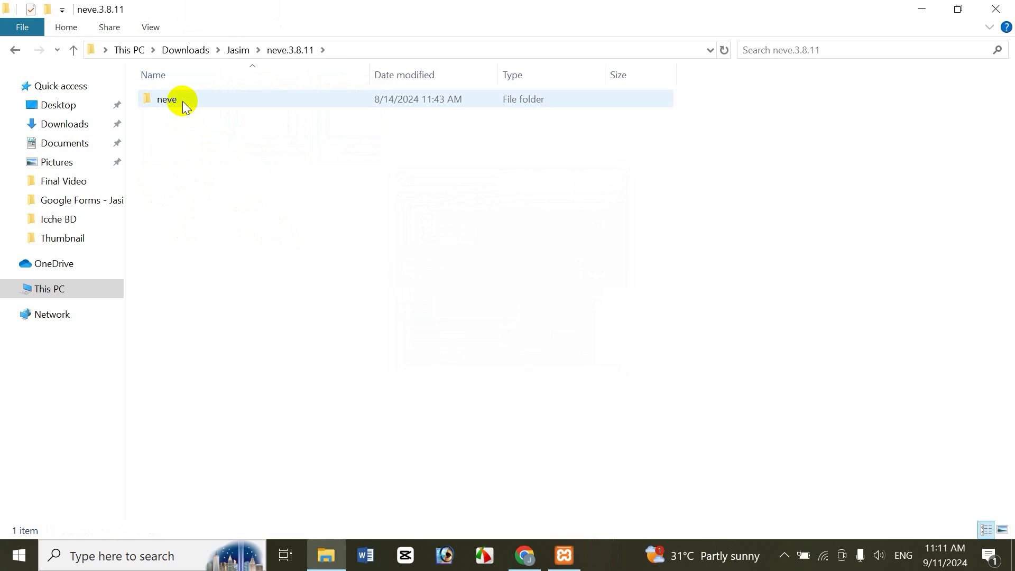
{"action": "double_click", "coordinate": [182, 101]}
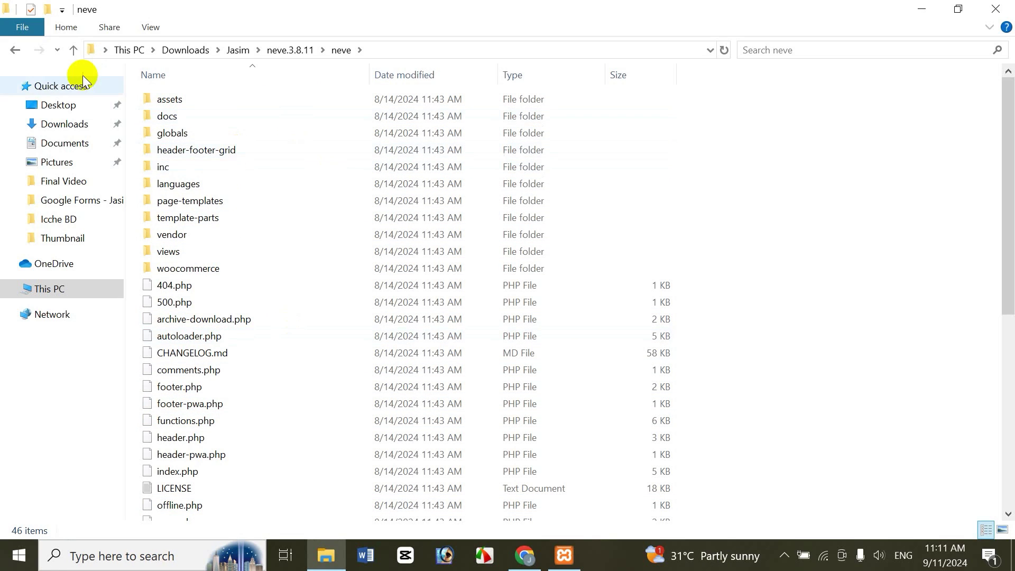
{"action": "left_click", "coordinate": [15, 53]}
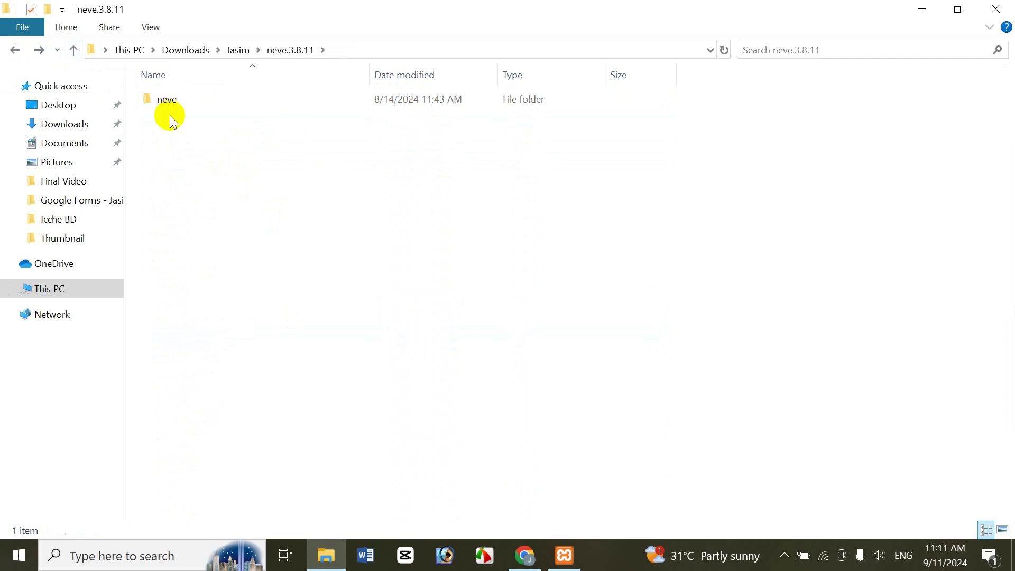
{"action": "double_click", "coordinate": [166, 99]}
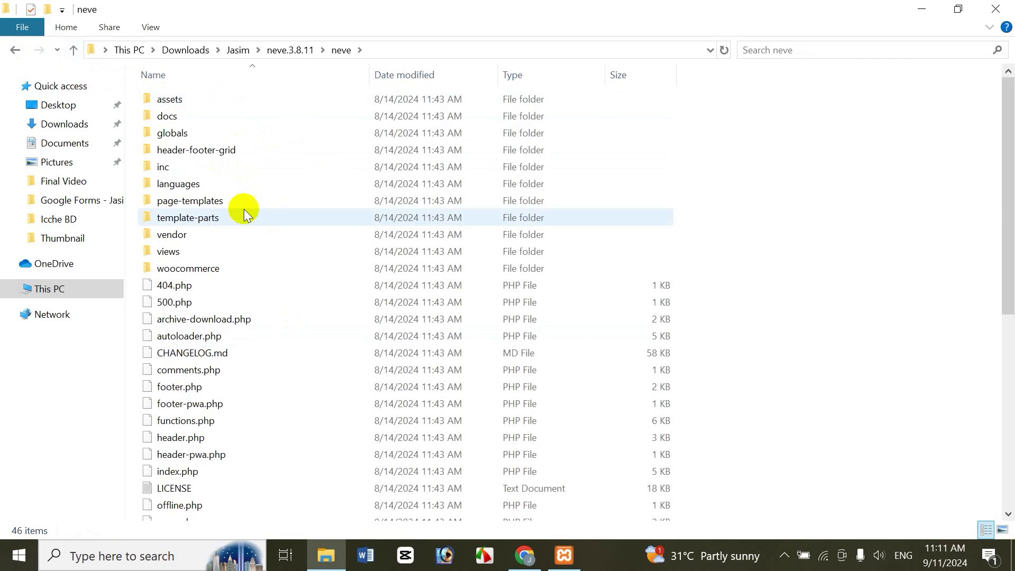
{"action": "left_click", "coordinate": [15, 50]}
{"action": "double_click", "coordinate": [177, 113]}
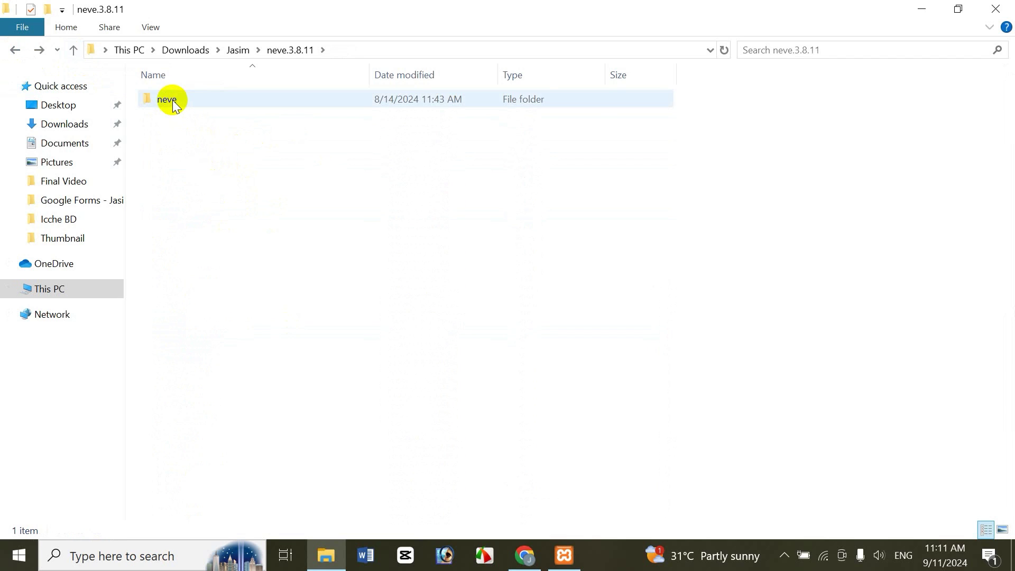
{"action": "left_click", "coordinate": [168, 99]}
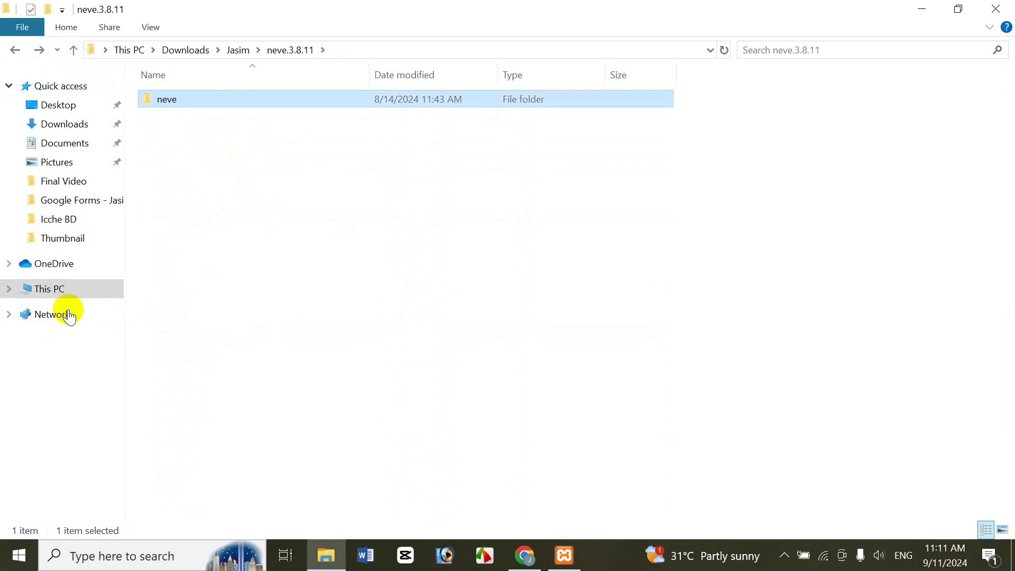
Step: Navigate File Explorer to C:\xampp\htdocs\jasim\wp-content\themes
{"action": "left_click", "coordinate": [55, 295]}
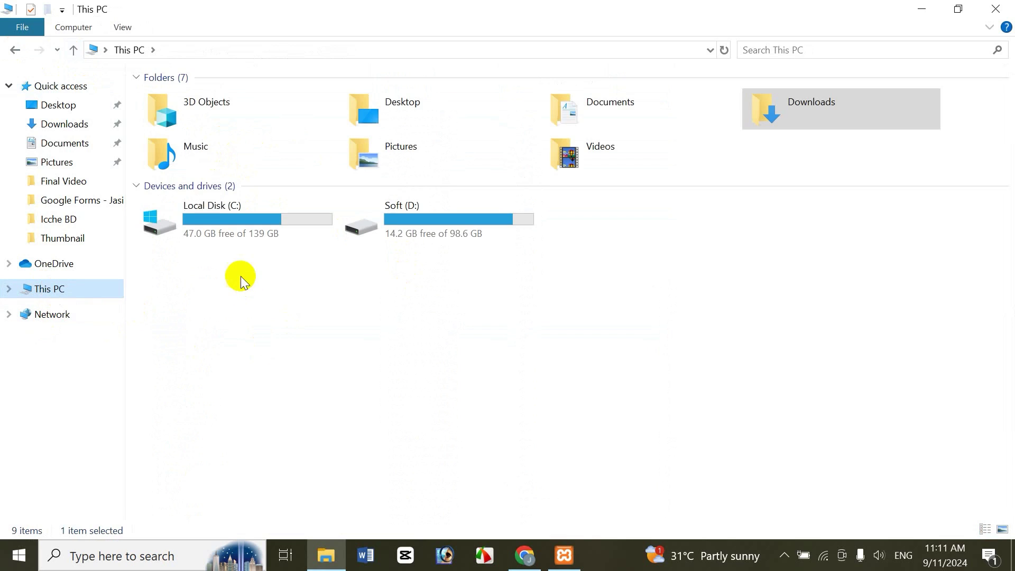
{"action": "double_click", "coordinate": [223, 208]}
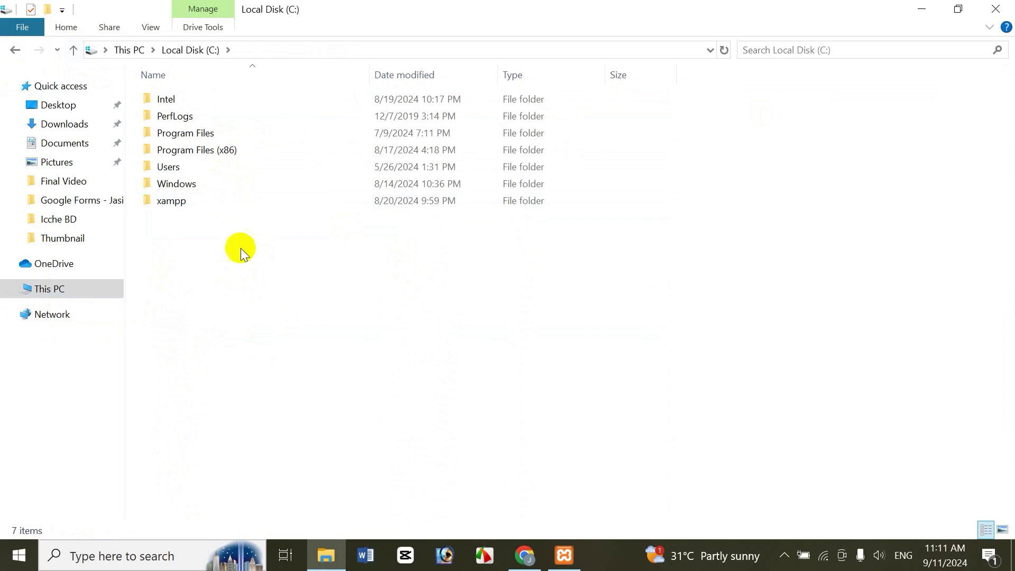
{"action": "double_click", "coordinate": [173, 202]}
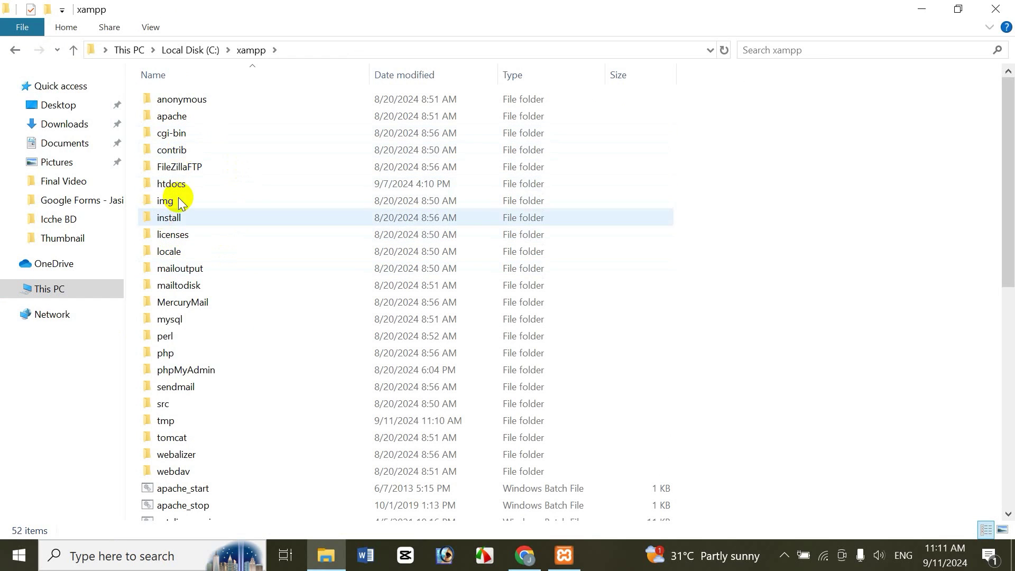
{"action": "double_click", "coordinate": [182, 183]}
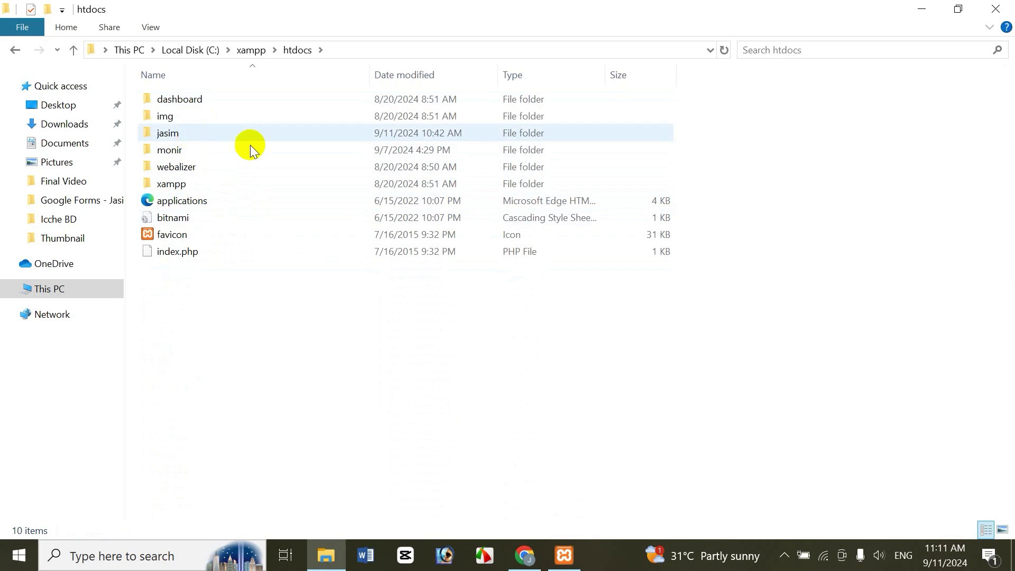
{"action": "left_click", "coordinate": [535, 554]}
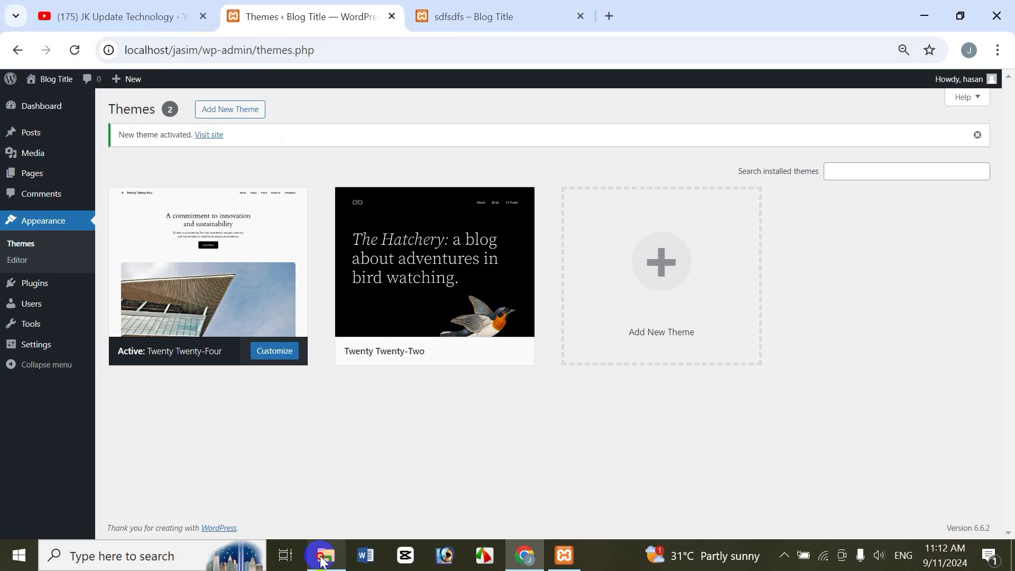
{"action": "left_click", "coordinate": [319, 554]}
{"action": "double_click", "coordinate": [195, 129]}
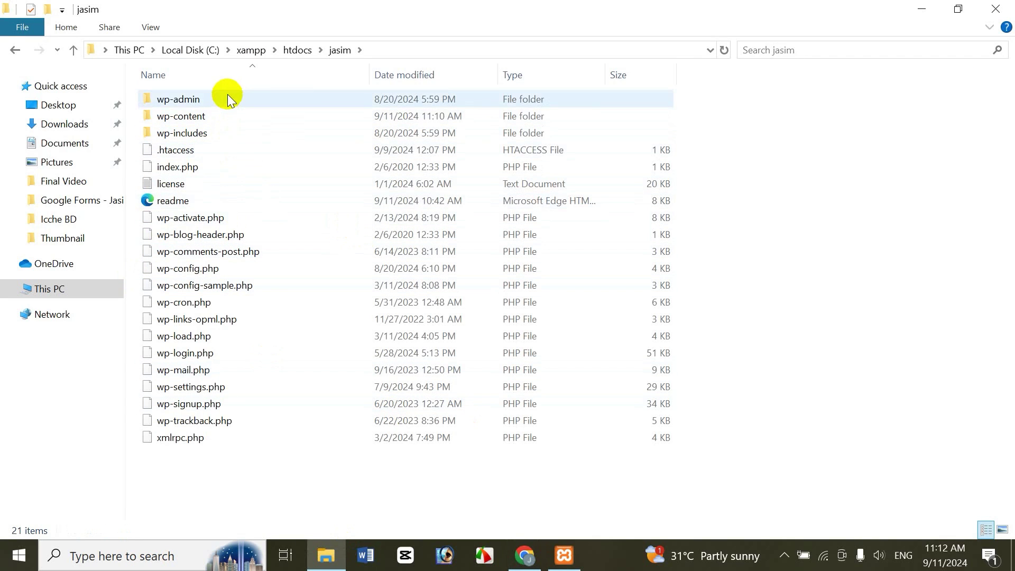
{"action": "double_click", "coordinate": [199, 117]}
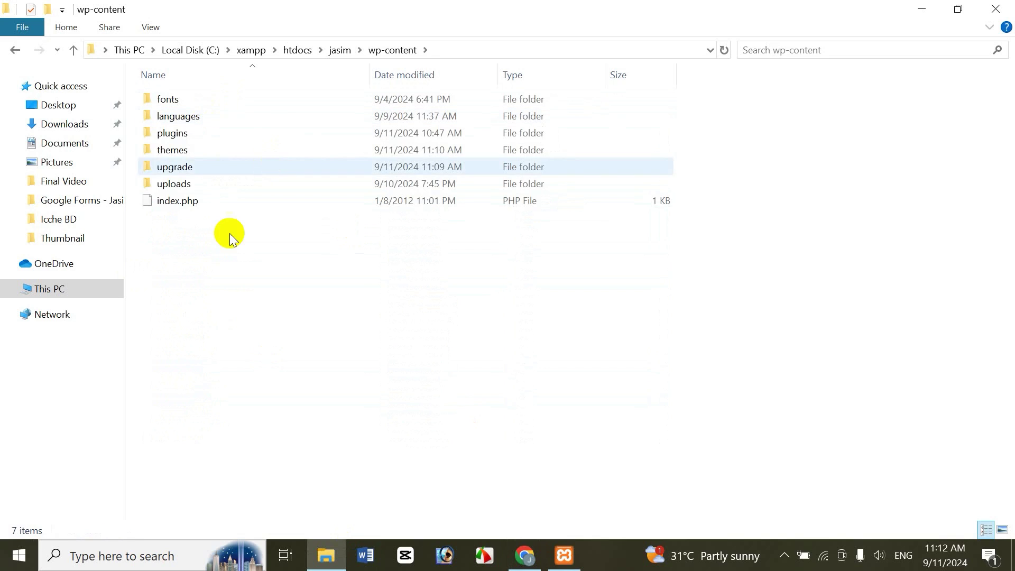
{"action": "double_click", "coordinate": [196, 150]}
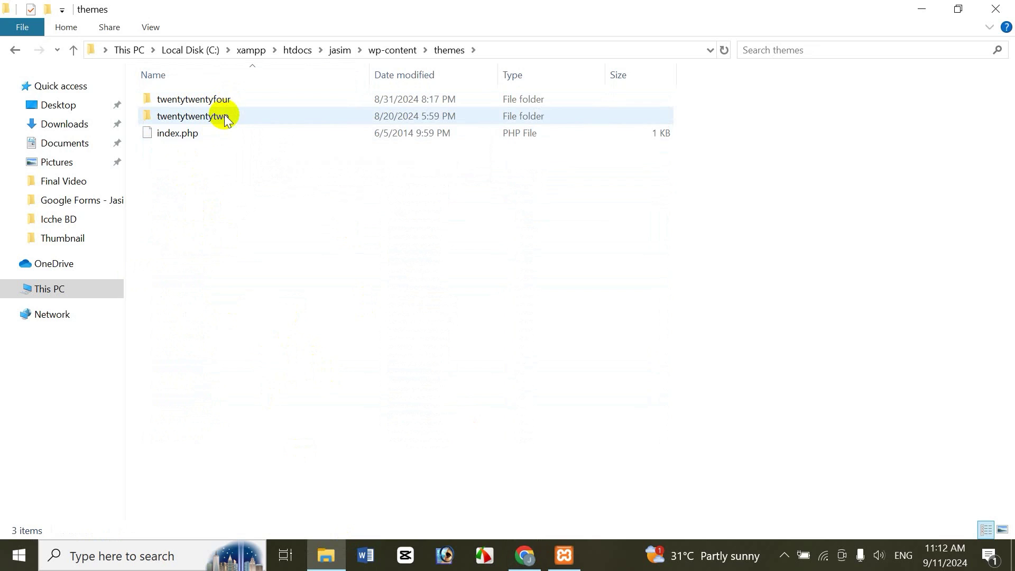
Step: Paste the neve folder into the themes folder, verify it, and check the Themes page
{"action": "left_click", "coordinate": [526, 560]}
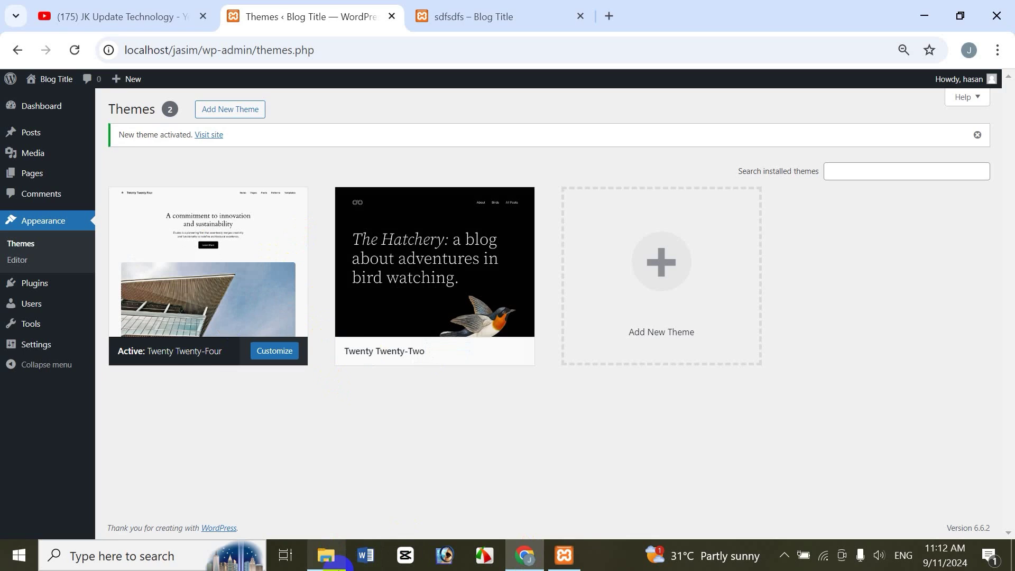
{"action": "left_click", "coordinate": [326, 556]}
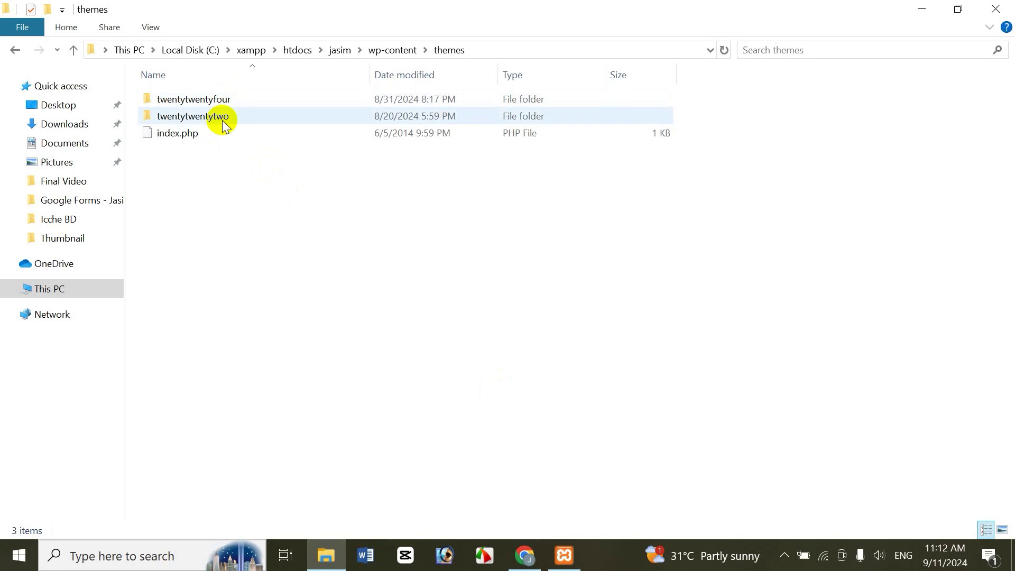
{"action": "left_click", "coordinate": [524, 556]}
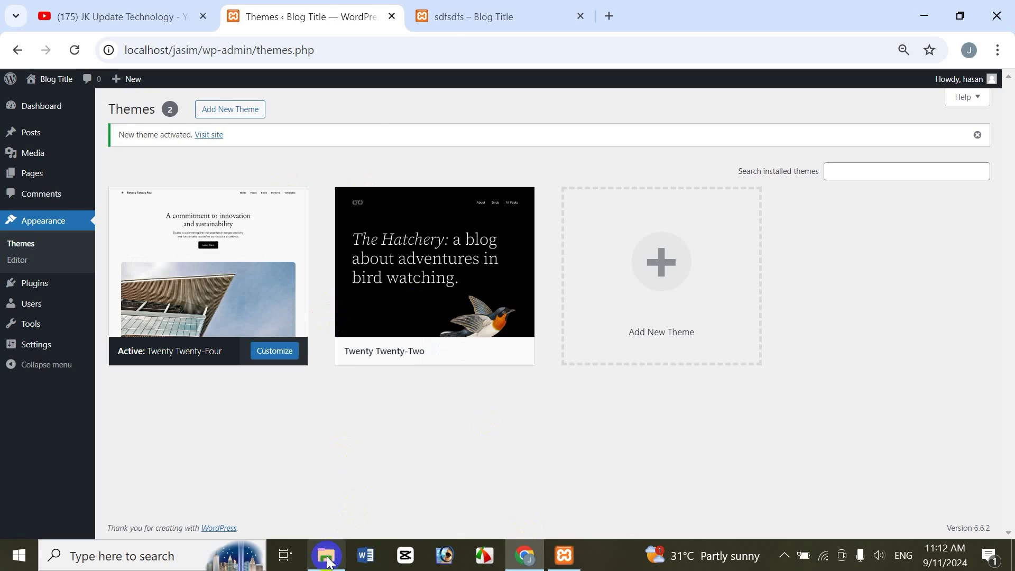
{"action": "left_click", "coordinate": [326, 556]}
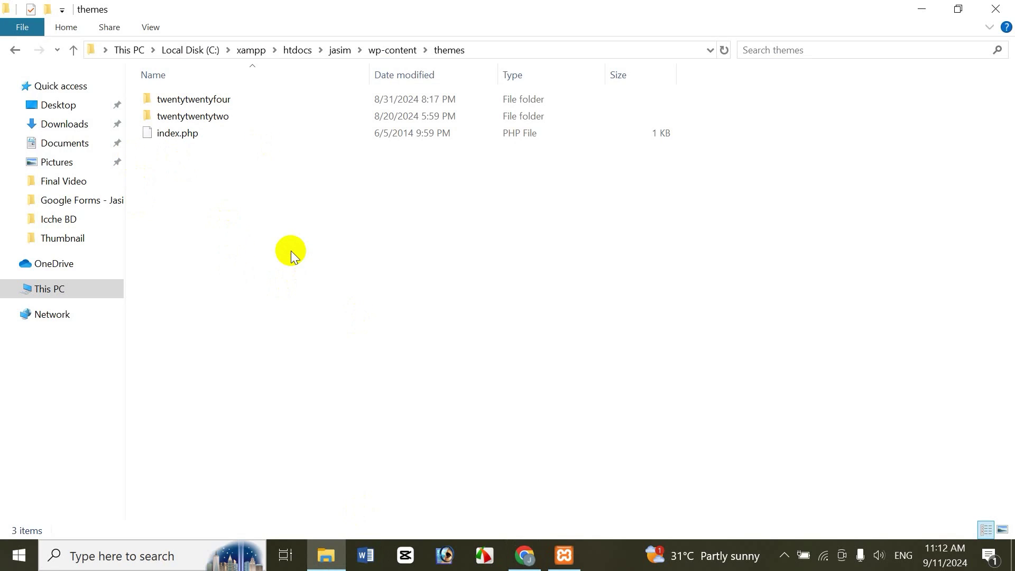
{"action": "key", "text": "ctrl+v"}
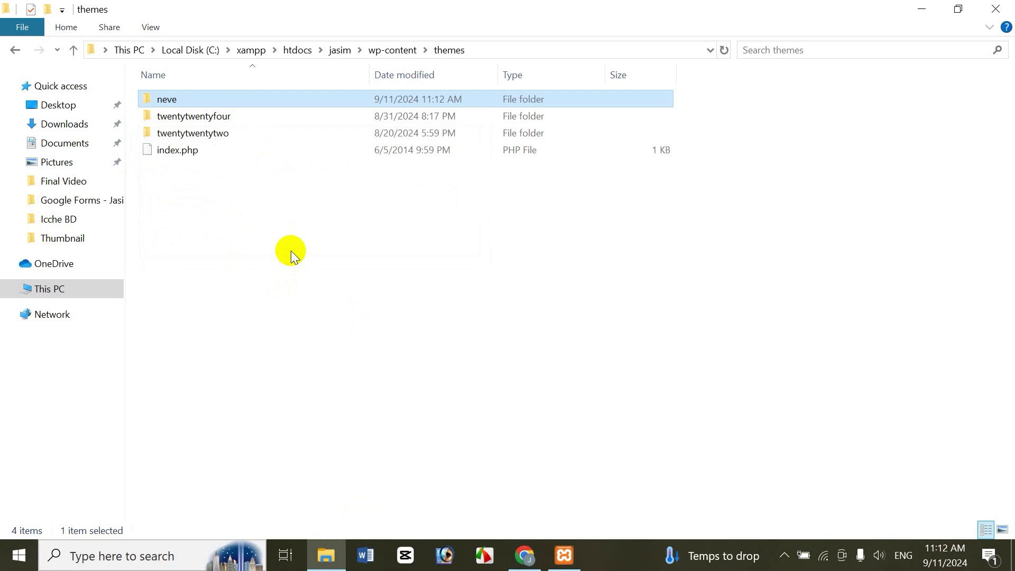
{"action": "double_click", "coordinate": [168, 98]}
{"action": "key", "text": "BackSpace"}
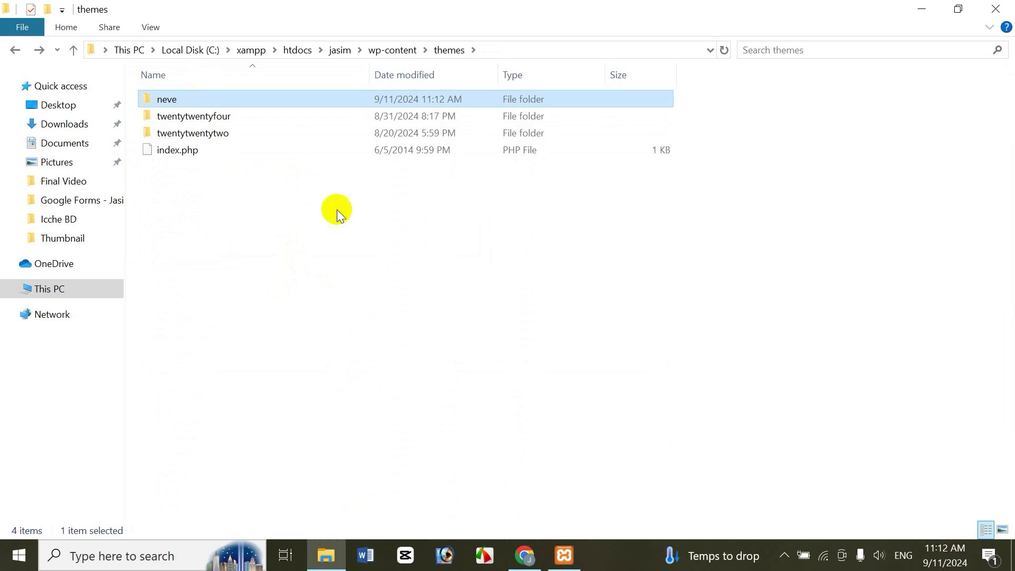
{"action": "left_click", "coordinate": [525, 555]}
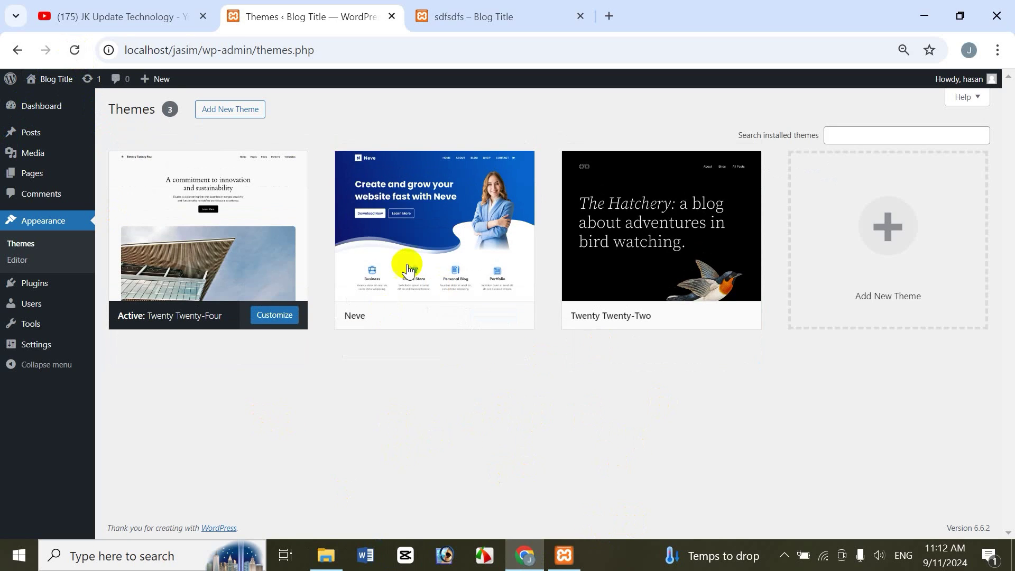
Step: Activate Neve on the Themes page, then reload the sdfsdfs post to view its design
{"action": "mouse_move", "coordinate": [411, 213]}
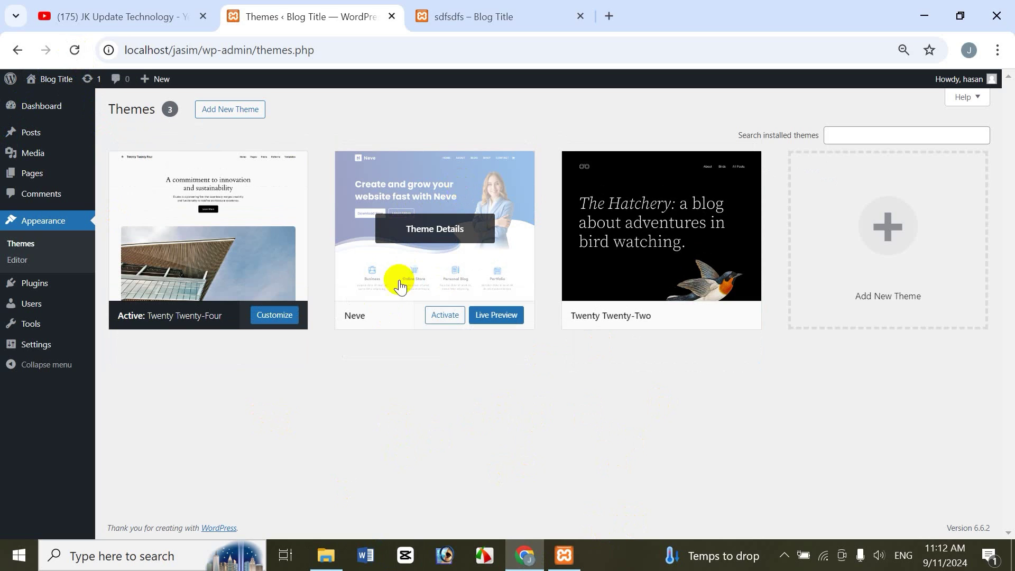
{"action": "left_click", "coordinate": [326, 555]}
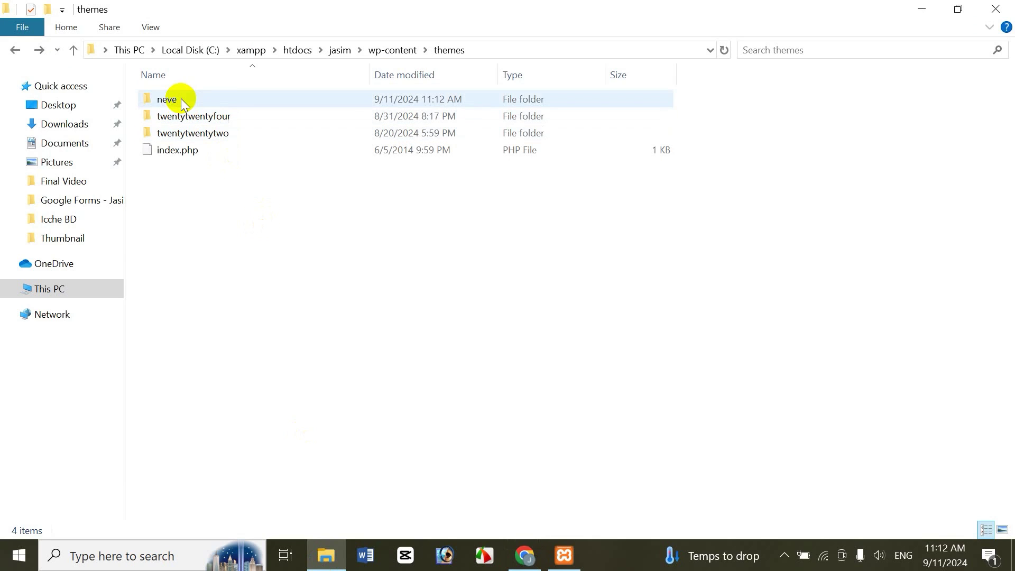
{"action": "left_click", "coordinate": [524, 555]}
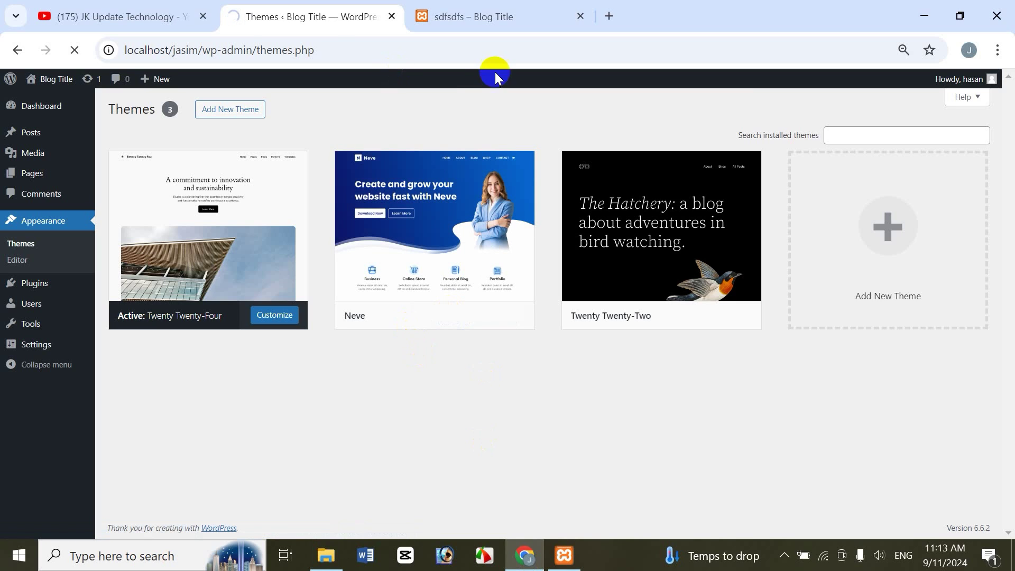
{"action": "mouse_move", "coordinate": [439, 182]}
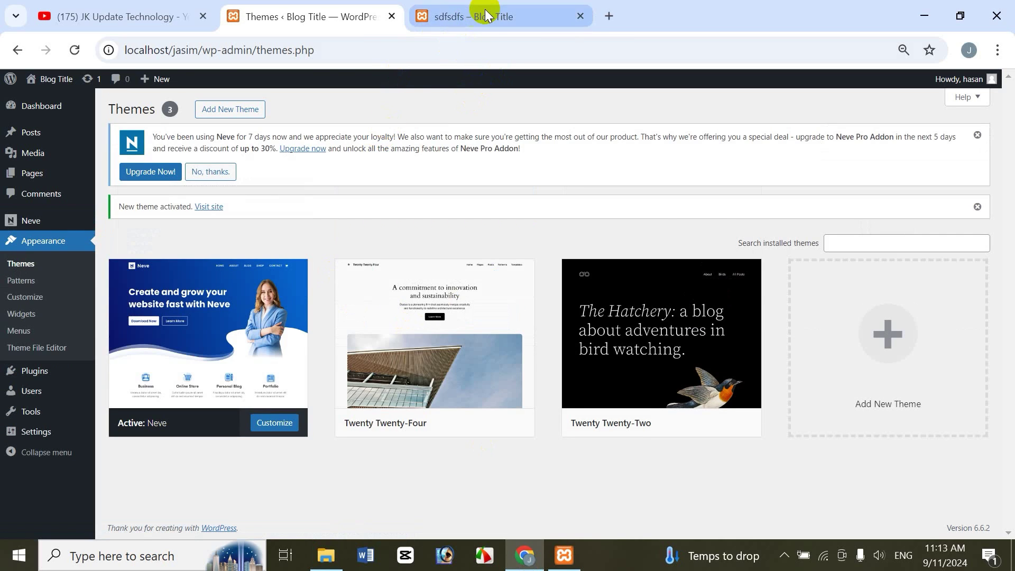
{"action": "left_click", "coordinate": [476, 17]}
{"action": "left_click", "coordinate": [74, 49]}
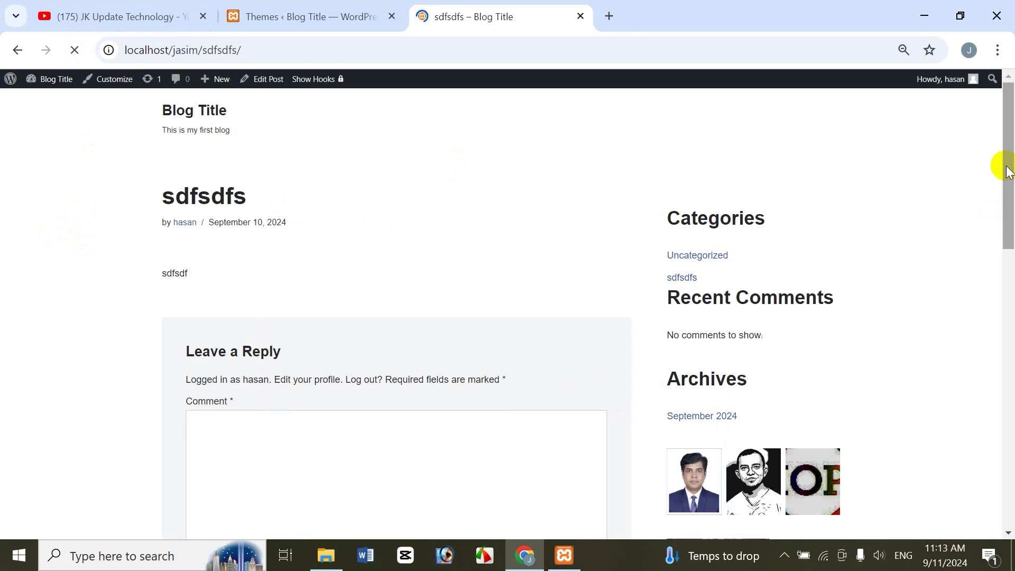
Step: Switch back to the Themes ‹ Blog Title tab, where Neve is the active theme
{"action": "left_click_drag", "start_coordinate": [1008, 170], "coordinate": [1006, 85]}
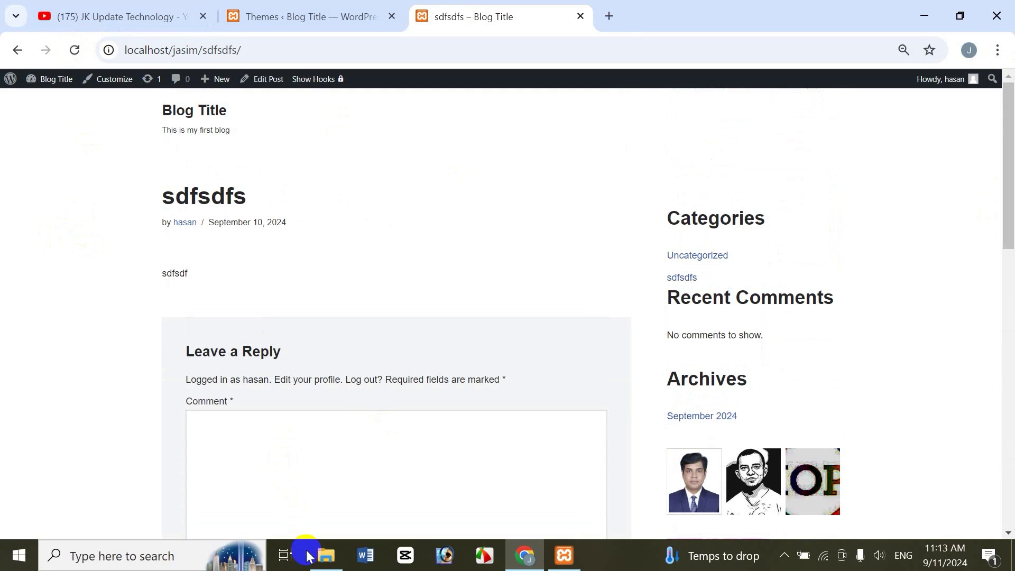
{"action": "left_click", "coordinate": [302, 17]}
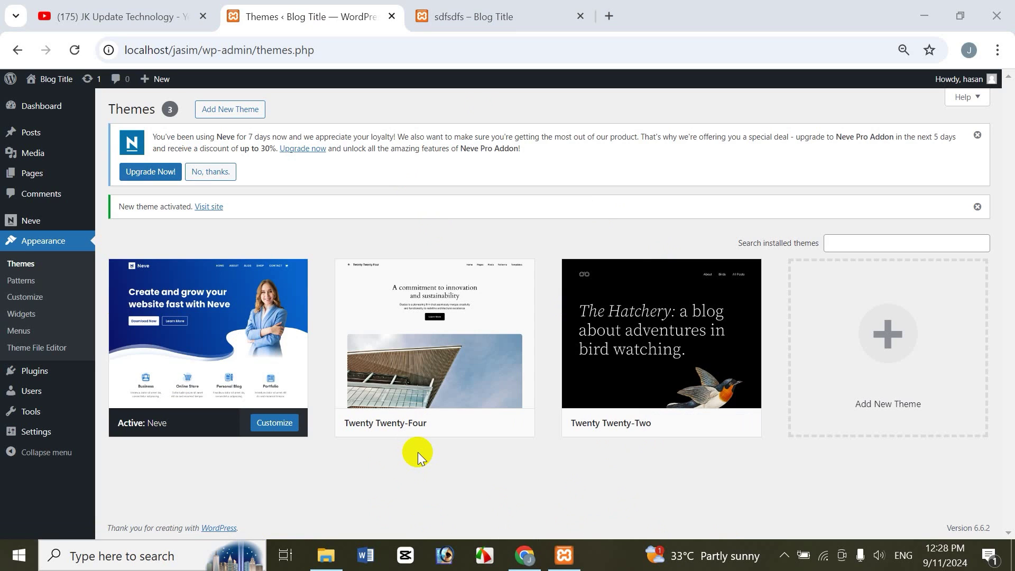
Step: Go to Plugins > Add New Plugin to reach the Add Plugins page
{"action": "left_click", "coordinate": [43, 376]}
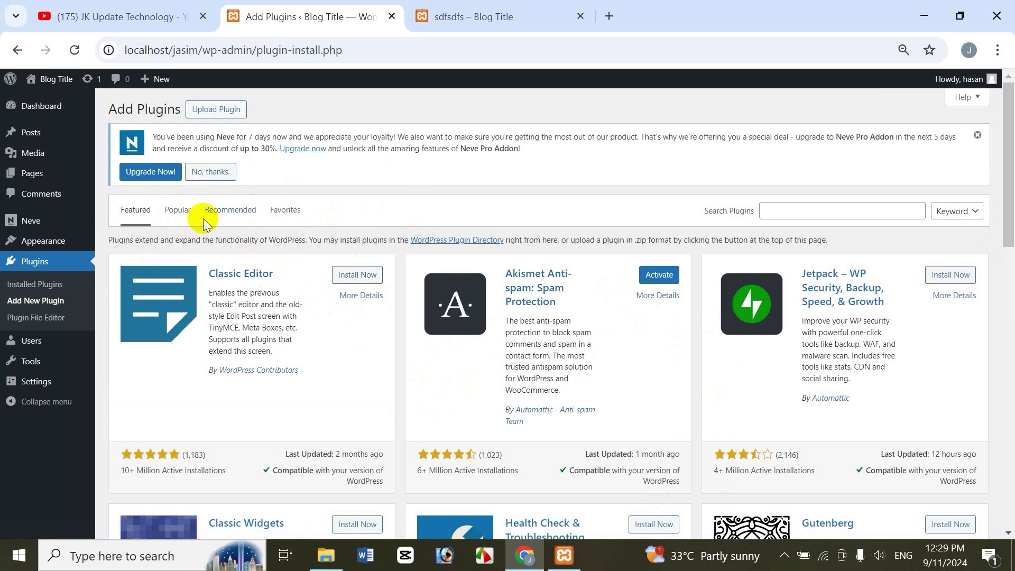
Step: Search the plugin directory for 'contact form'
{"action": "left_click", "coordinate": [180, 209]}
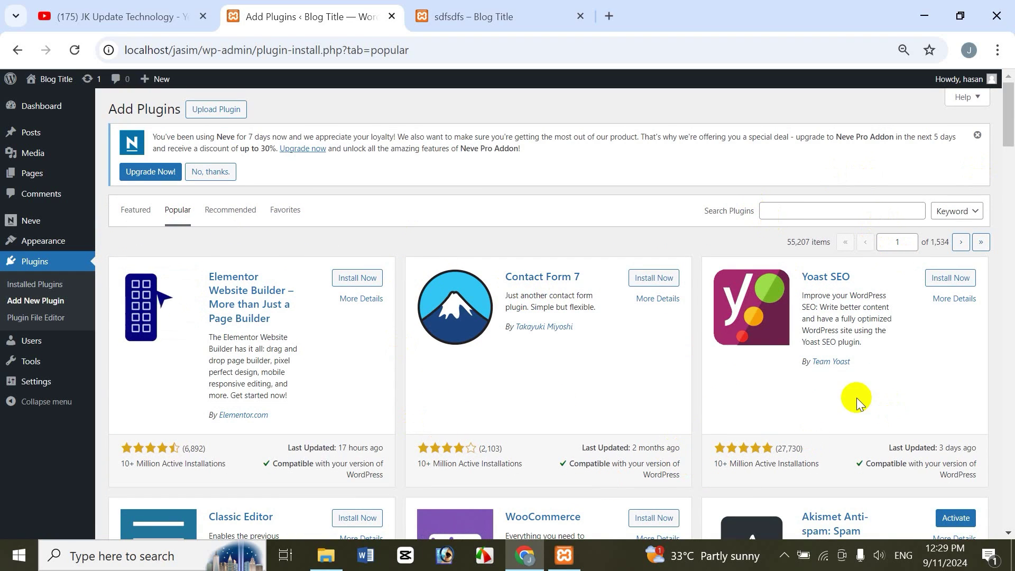
{"action": "left_click", "coordinate": [791, 210]}
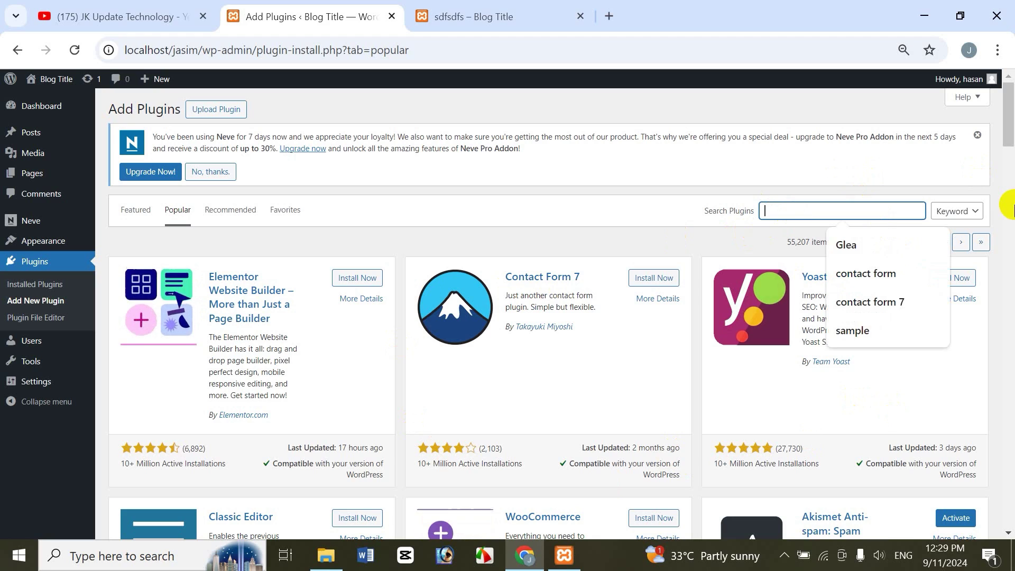
{"action": "type", "text": "contact fo"}
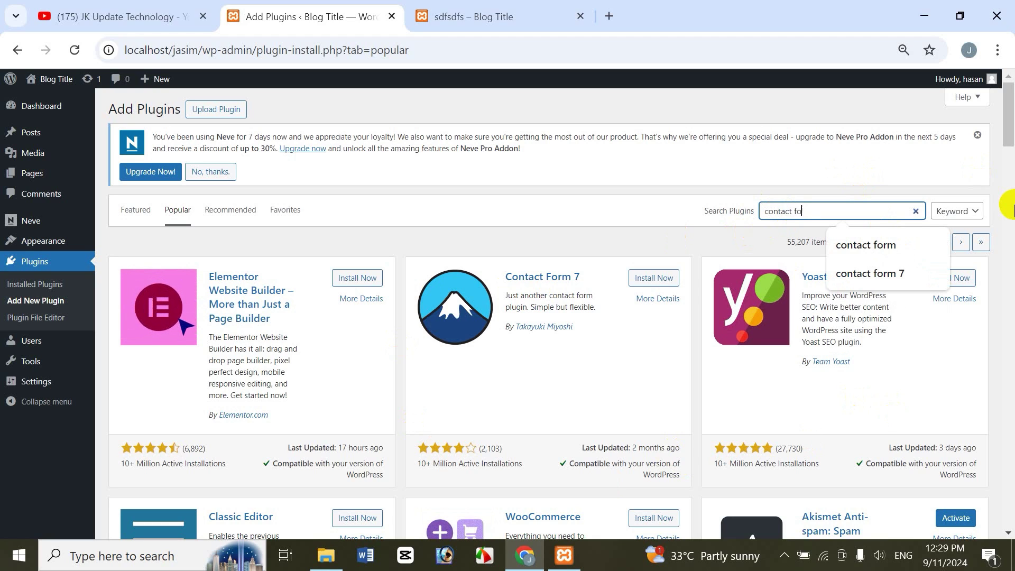
{"action": "type", "text": "rm"}
{"action": "left_click", "coordinate": [889, 248]}
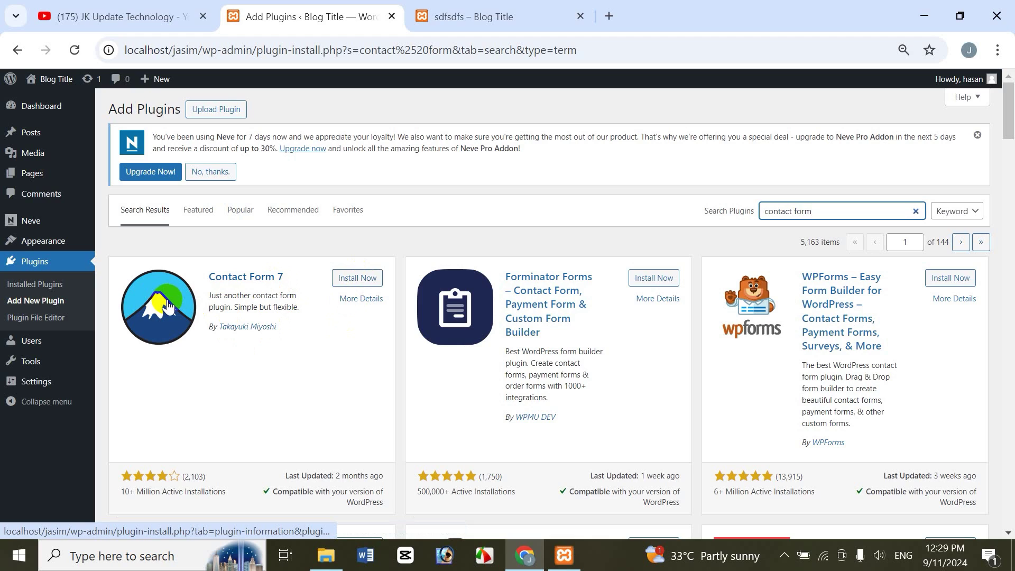
Step: Review the Contact Form 7 details, then install the plugin
{"action": "left_click", "coordinate": [168, 306]}
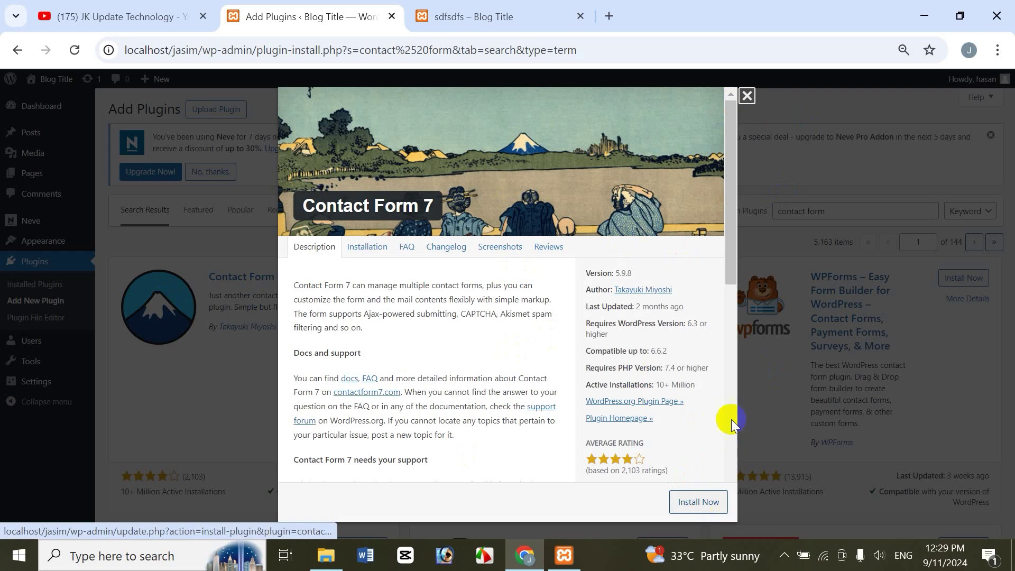
{"action": "left_click", "coordinate": [747, 96]}
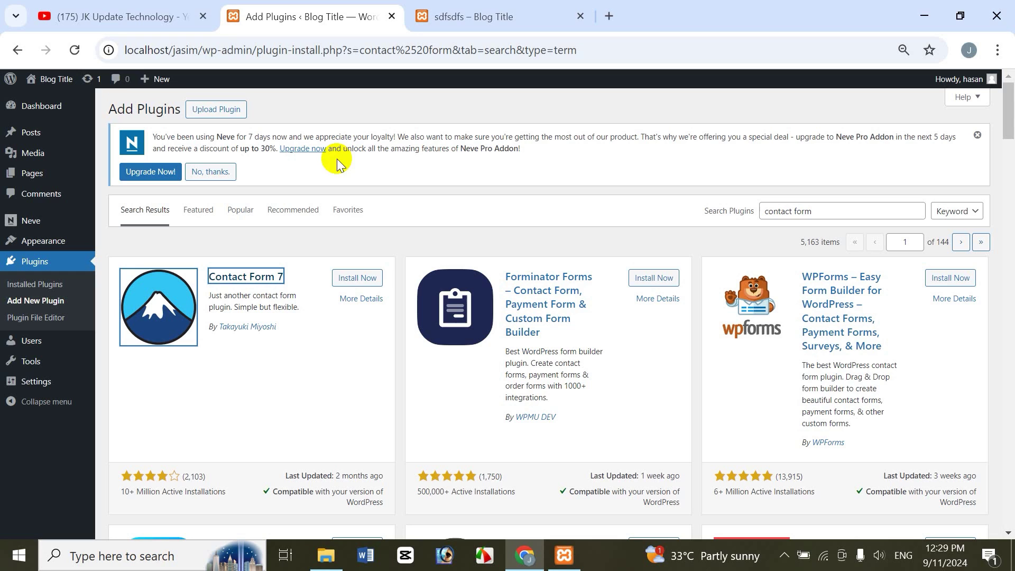
{"action": "left_click", "coordinate": [363, 280]}
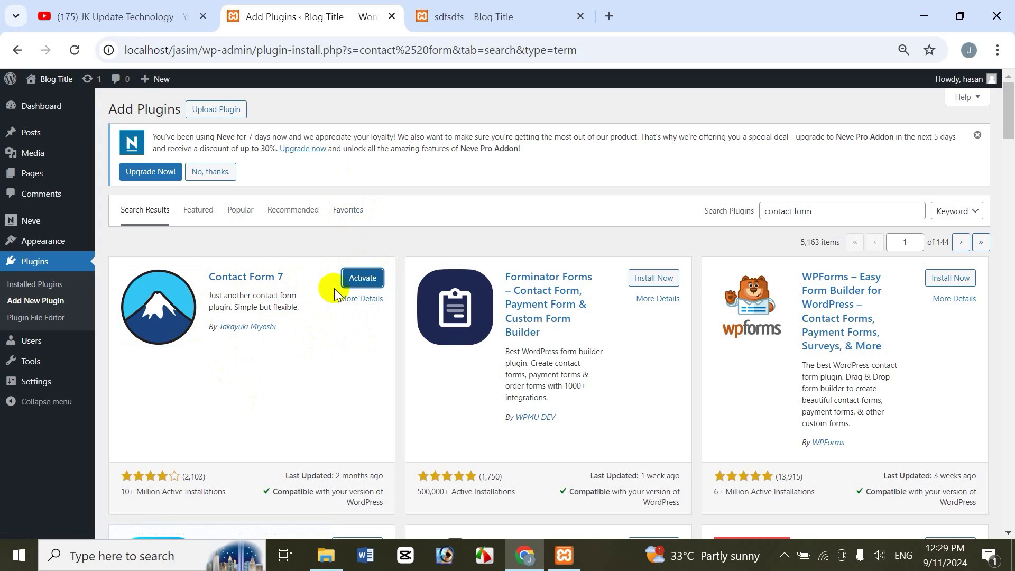
Step: Activate Contact Form 7, which adds a Contact menu to the sidebar
{"action": "left_click", "coordinate": [355, 281]}
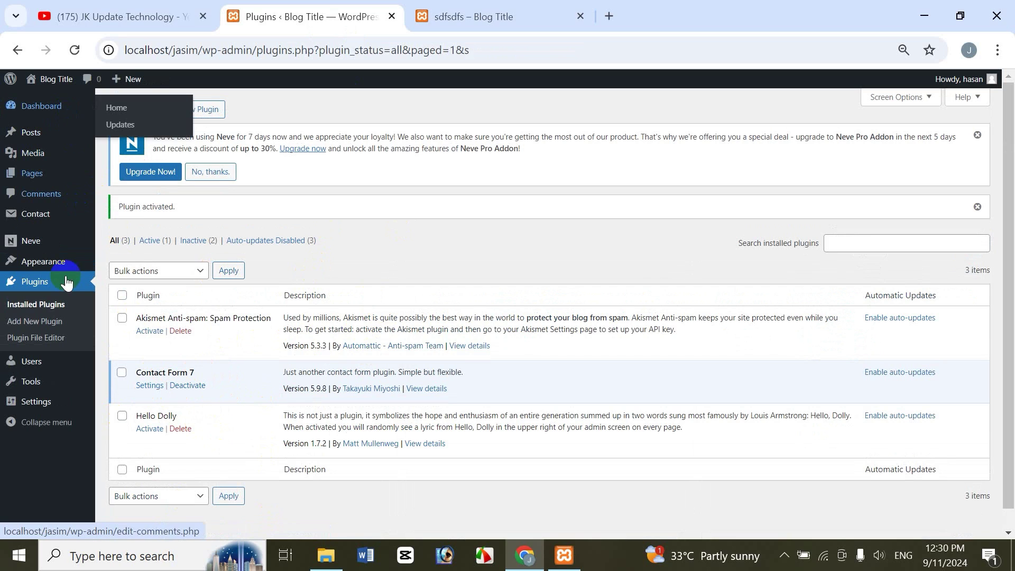
{"action": "mouse_move", "coordinate": [53, 224]}
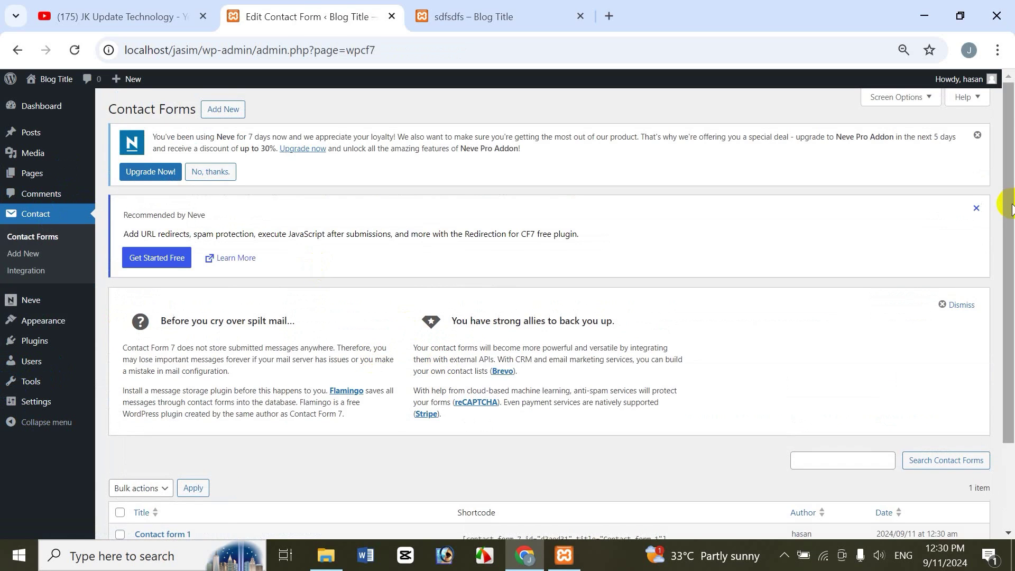
Step: Select and copy the Contact form 1 shortcode from the Contact Forms list
{"action": "left_click_drag", "start_coordinate": [1004, 205], "coordinate": [1010, 349]}
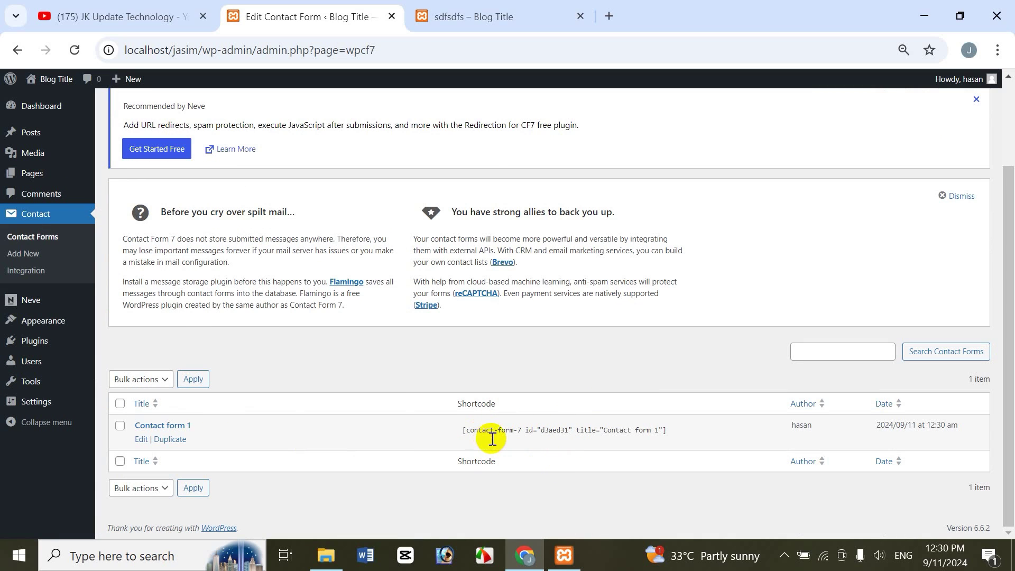
{"action": "left_click", "coordinate": [506, 431]}
{"action": "key", "text": "ctrl+c"}
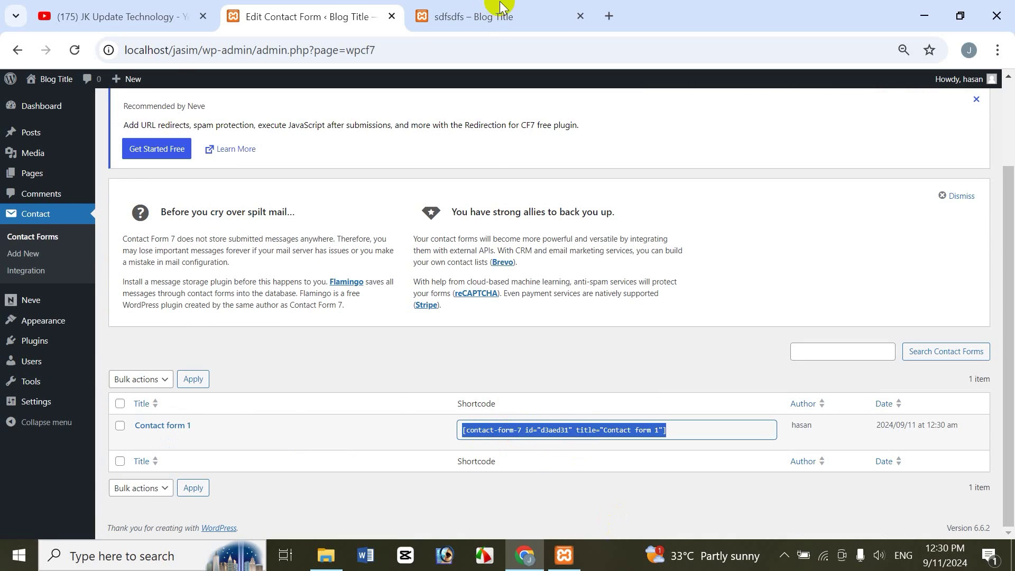
{"action": "left_click", "coordinate": [504, 20]}
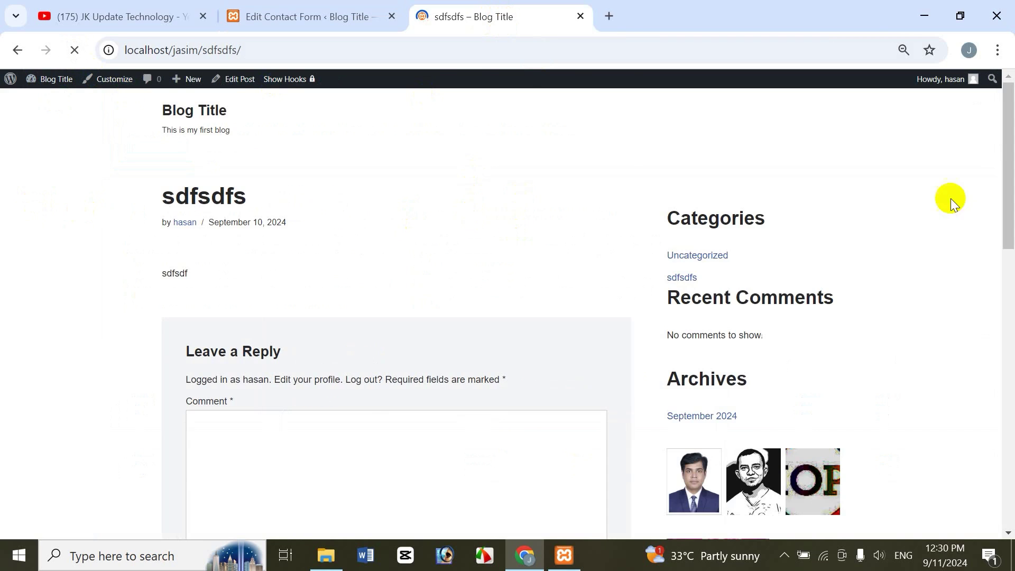
{"action": "left_click_drag", "start_coordinate": [1007, 226], "coordinate": [1011, 141]}
{"action": "left_click", "coordinate": [322, 16]}
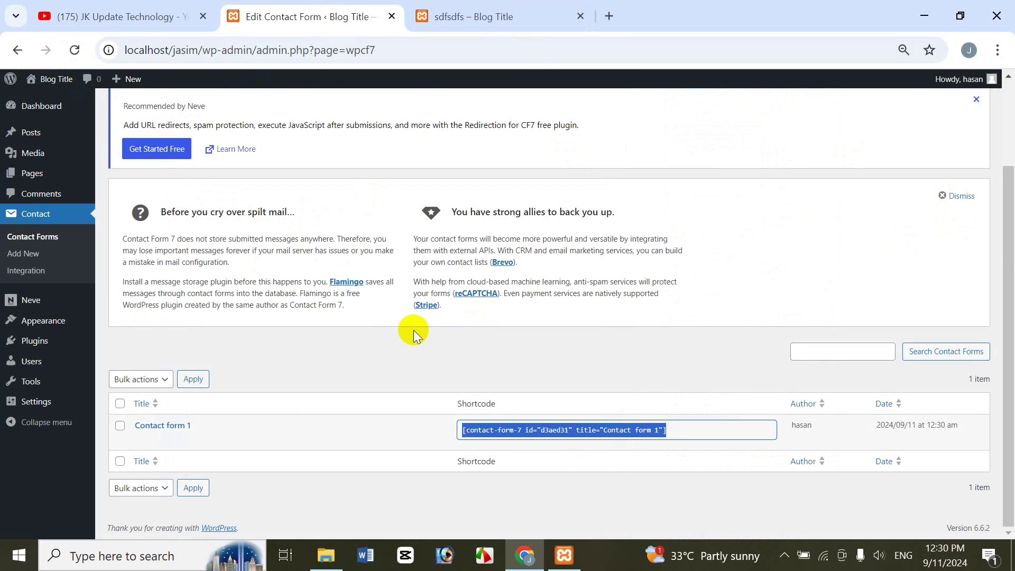
{"action": "left_click", "coordinate": [34, 130]}
{"action": "mouse_move", "coordinate": [34, 130]}
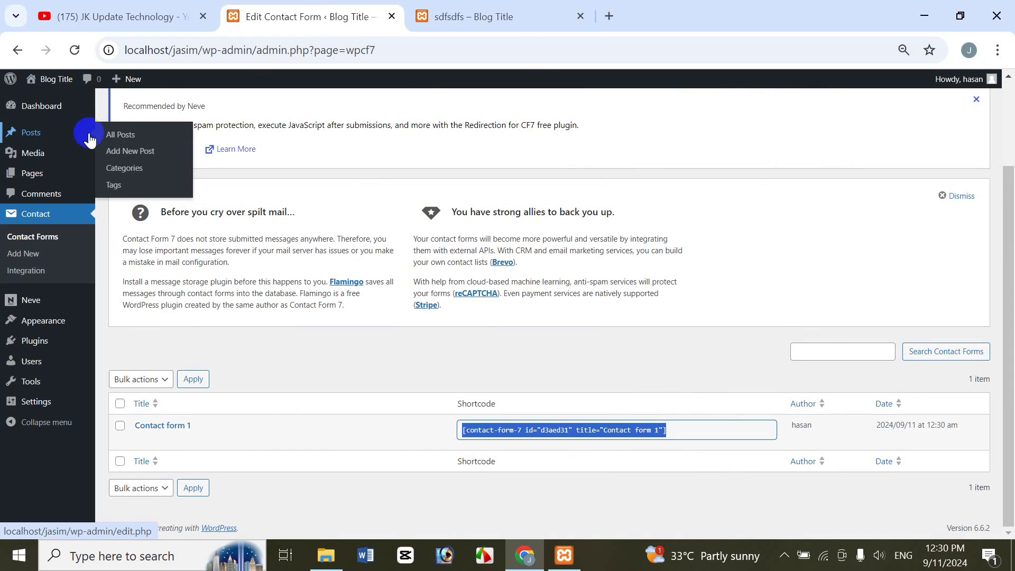
Step: Start a new post titled 'fsdf' with the paragraph 'sdfsd'
{"action": "left_click", "coordinate": [145, 155]}
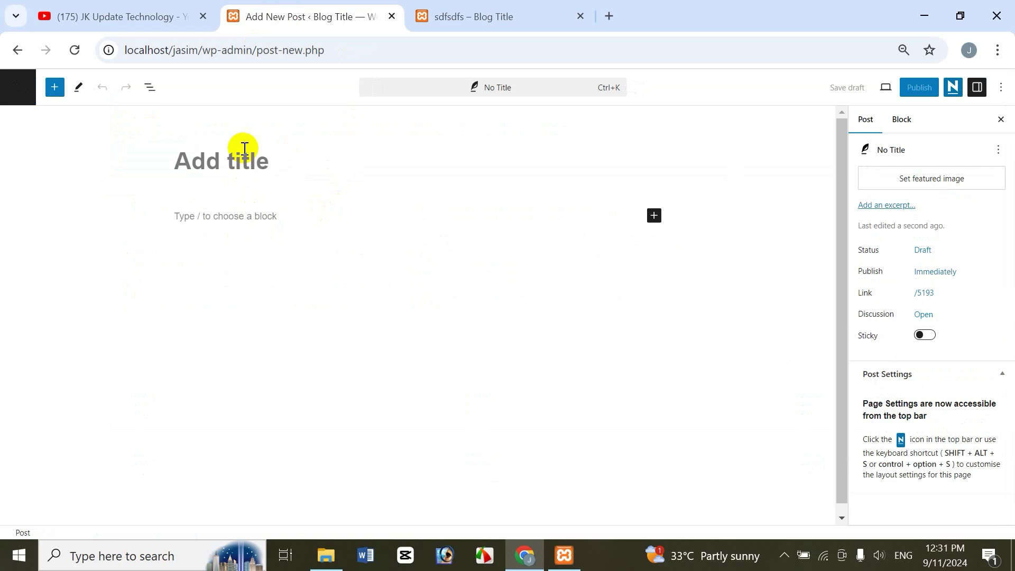
{"action": "left_click", "coordinate": [242, 151]}
{"action": "type", "text": "fsdf"}
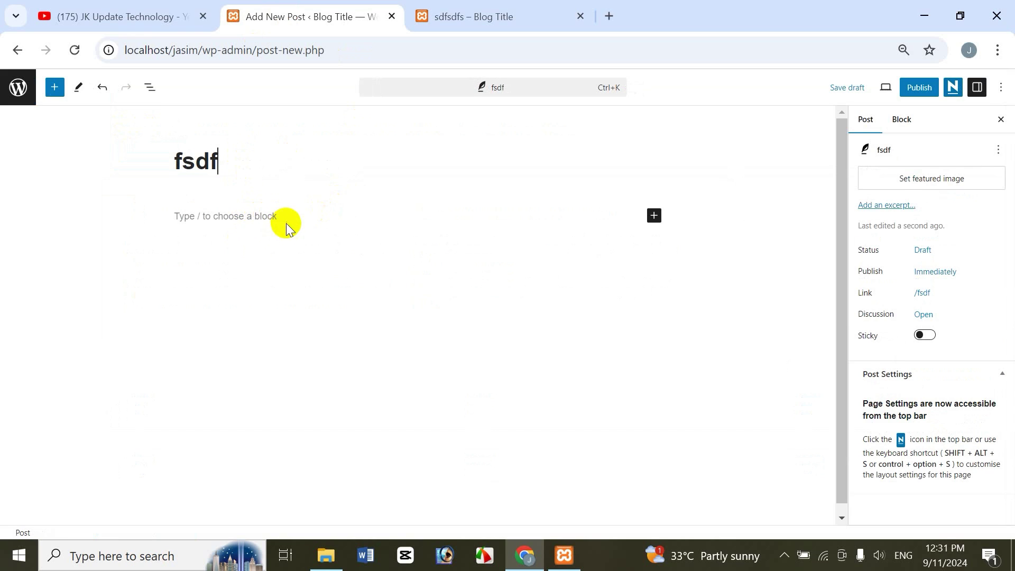
{"action": "key", "text": "Return"}
{"action": "type", "text": "sdfsd"}
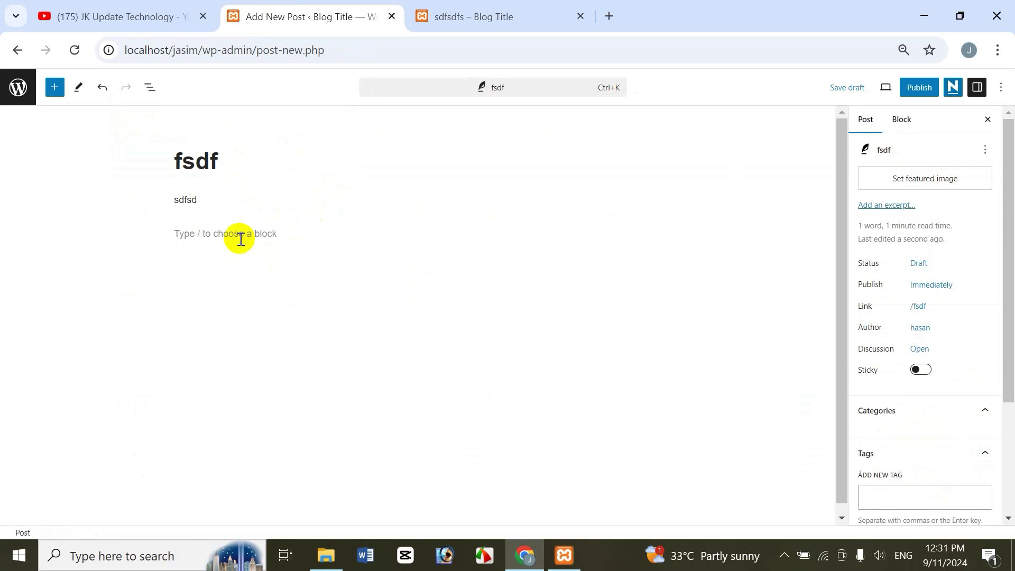
Step: Add a Shortcode block and paste the Contact form 1 shortcode into it
{"action": "left_click", "coordinate": [238, 238]}
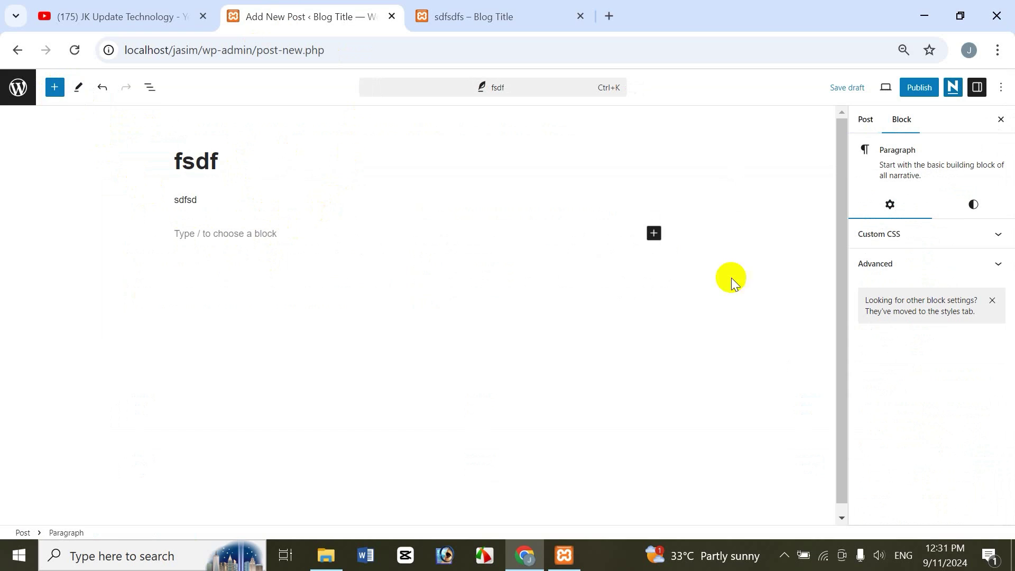
{"action": "left_click", "coordinate": [653, 233]}
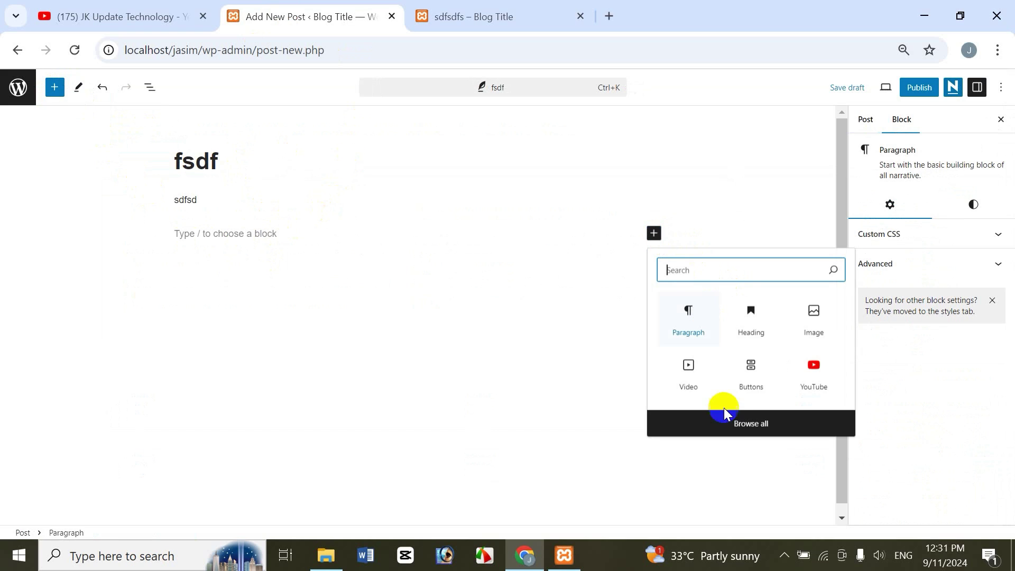
{"action": "left_click", "coordinate": [736, 423]}
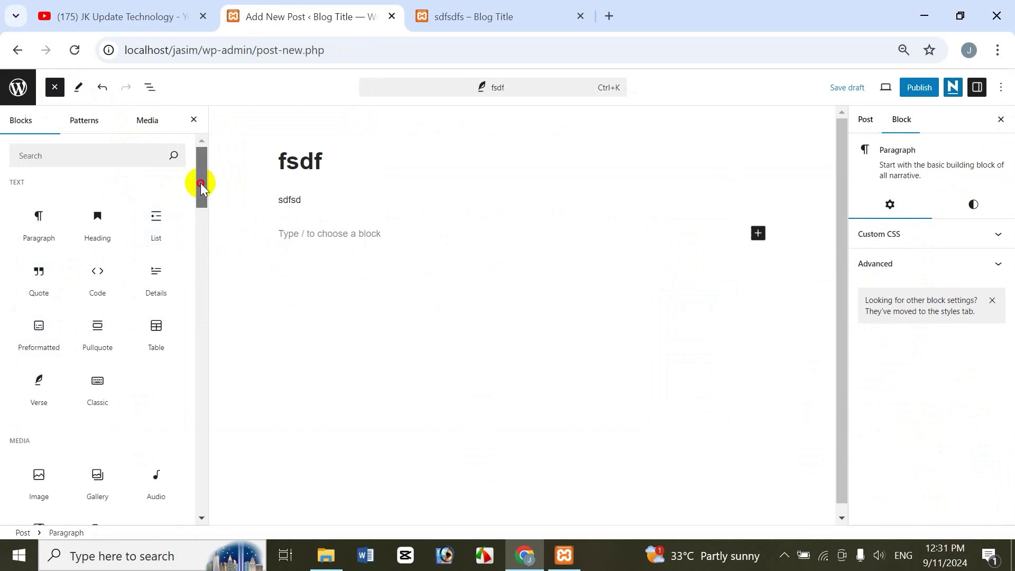
{"action": "left_click_drag", "start_coordinate": [201, 183], "coordinate": [202, 286]}
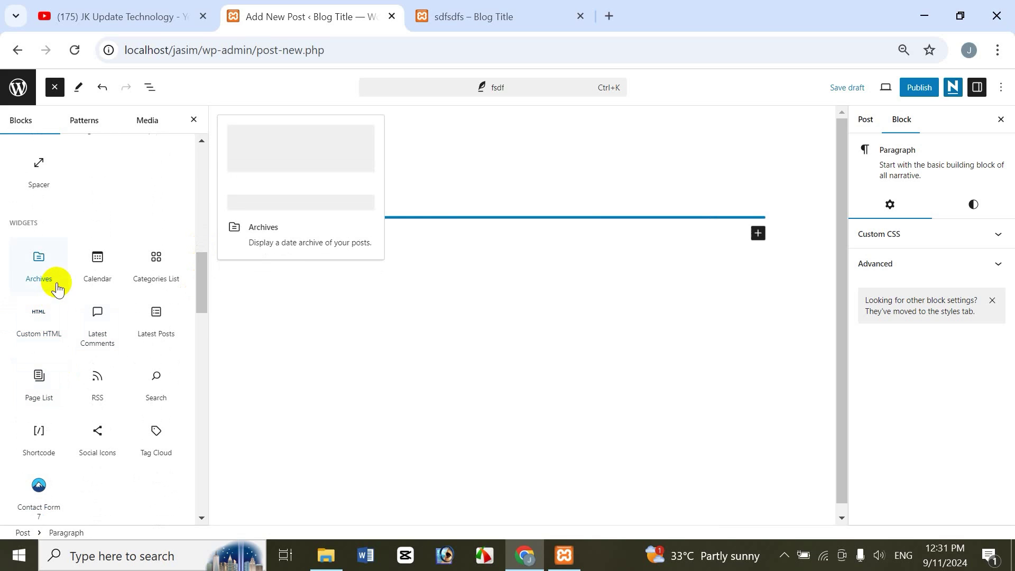
{"action": "left_click", "coordinate": [38, 450]}
{"action": "left_click", "coordinate": [528, 332]}
{"action": "key", "text": "ctrl+v"}
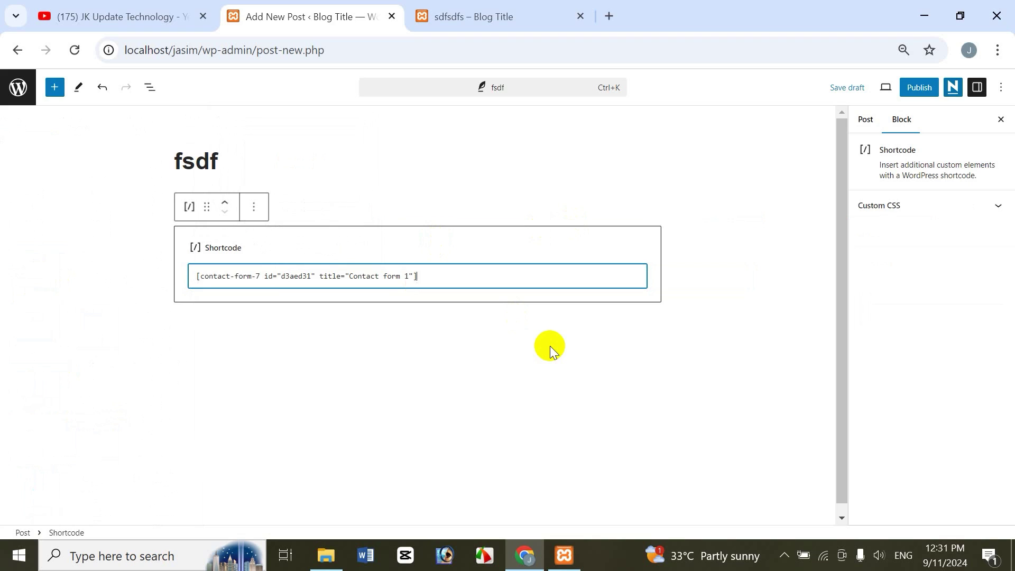
Step: Publish the fsdf post and open the live post in a new tab
{"action": "left_click", "coordinate": [917, 95]}
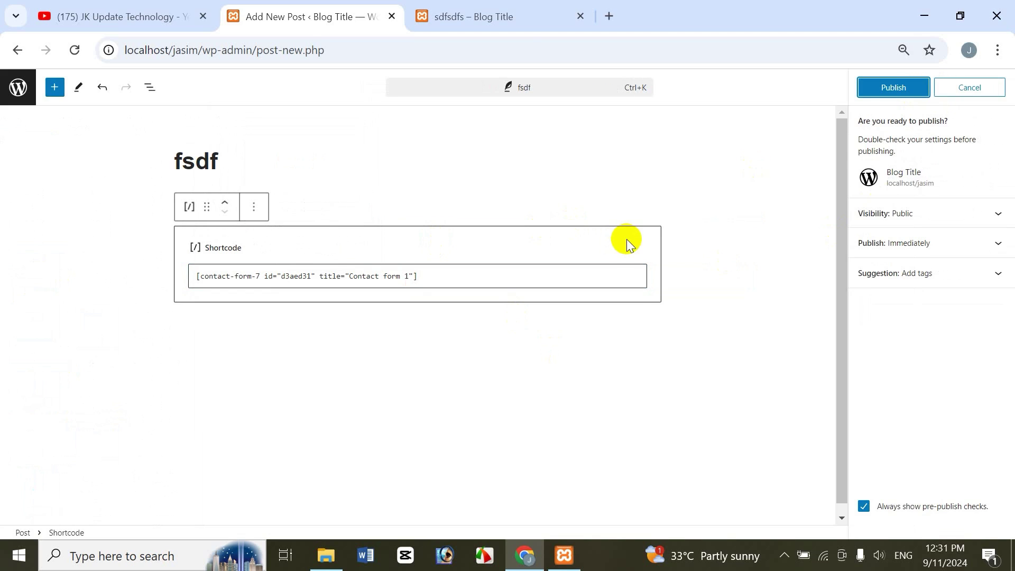
{"action": "left_click", "coordinate": [905, 94]}
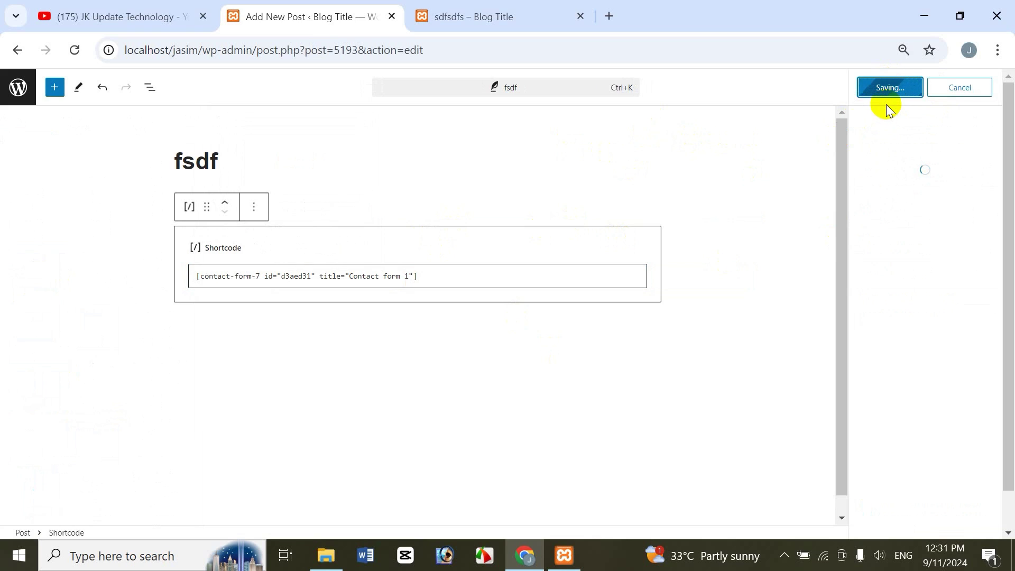
{"action": "left_click", "coordinate": [127, 519]}
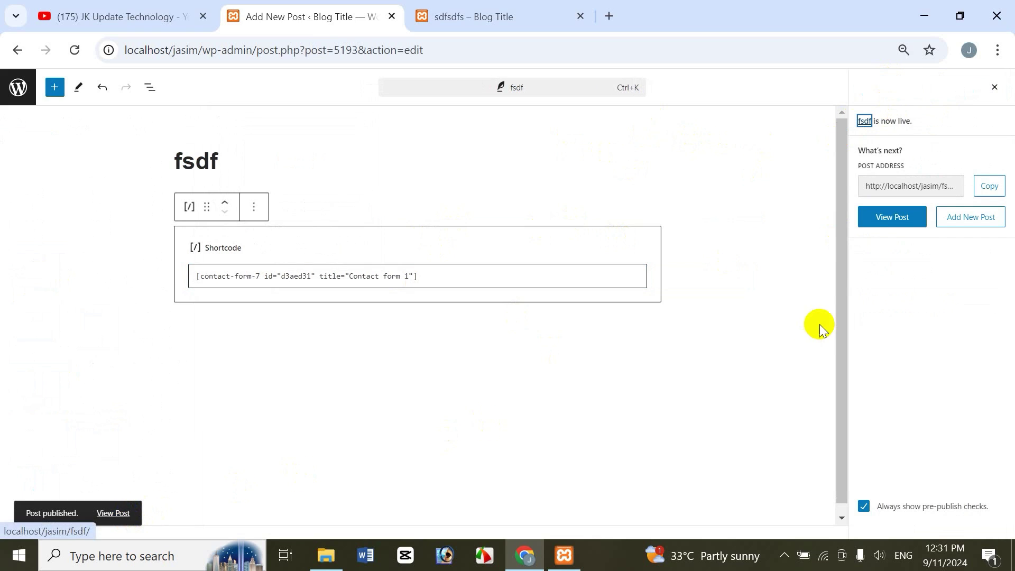
{"action": "left_click", "coordinate": [114, 521]}
{"action": "right_click", "coordinate": [112, 522]}
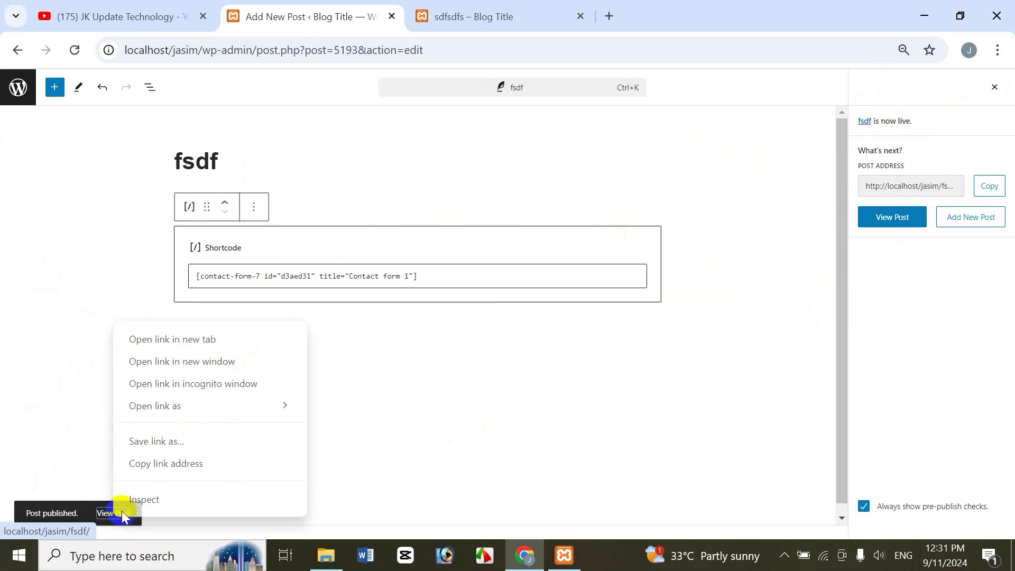
{"action": "left_click", "coordinate": [191, 340]}
{"action": "left_click", "coordinate": [683, 8]}
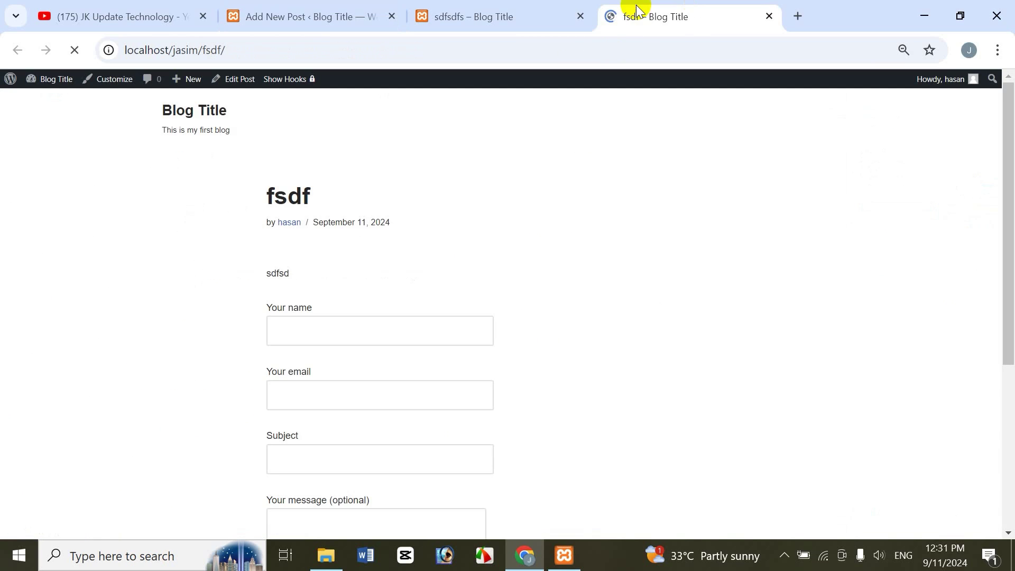
Step: Scroll through the published fsdf post to check the contact form, then close its tab
{"action": "left_click_drag", "start_coordinate": [1004, 190], "coordinate": [1011, 198]}
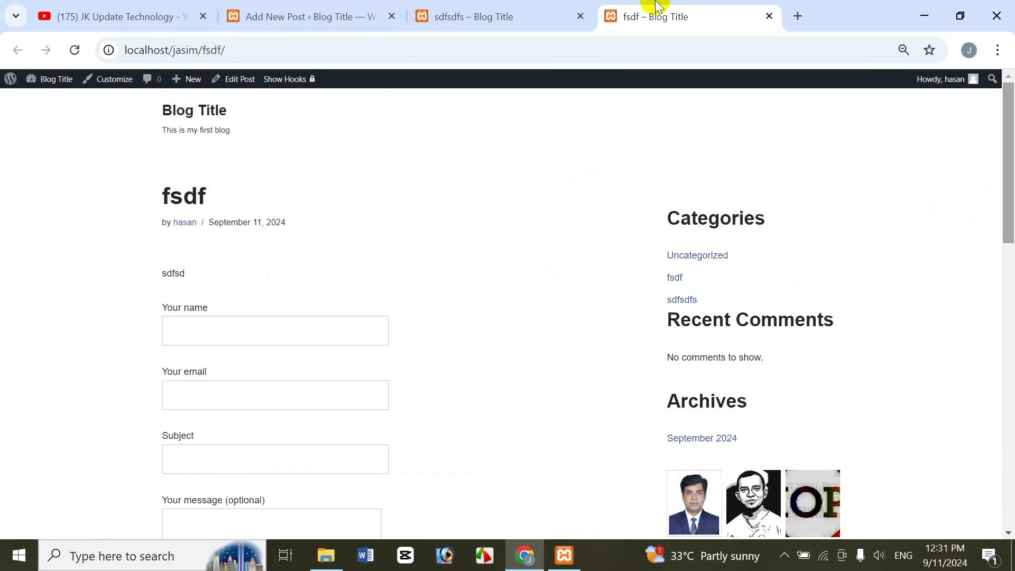
{"action": "left_click", "coordinate": [526, 16]}
{"action": "left_click", "coordinate": [359, 6]}
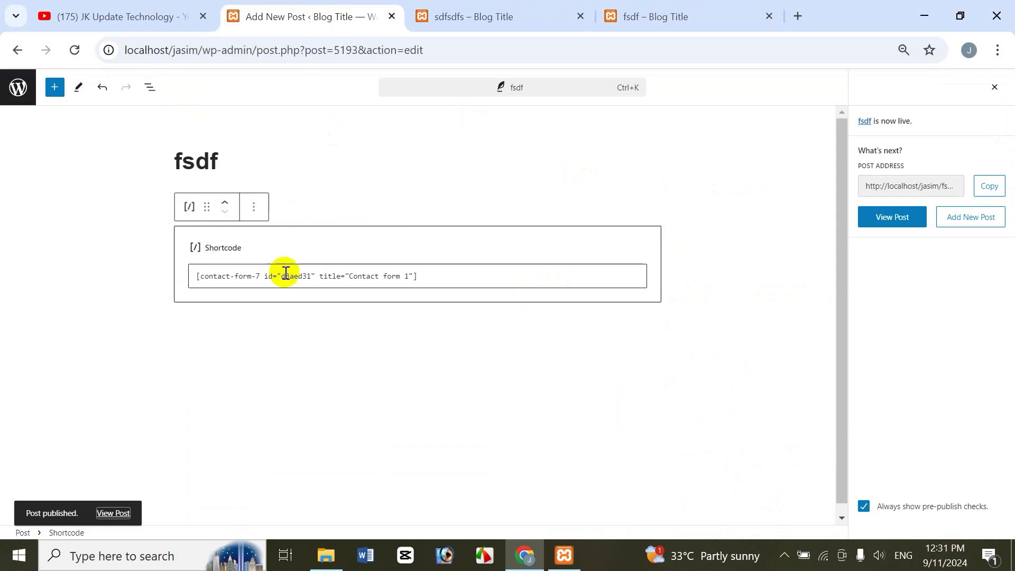
{"action": "left_click", "coordinate": [686, 9]}
{"action": "left_click_drag", "start_coordinate": [1010, 209], "coordinate": [1010, 153]}
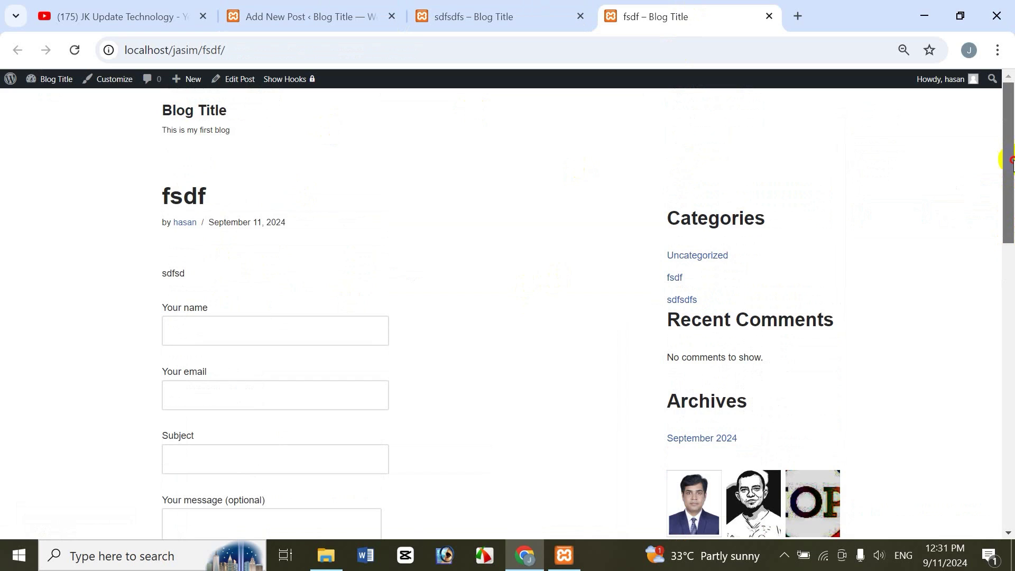
{"action": "left_click_drag", "start_coordinate": [1010, 195], "coordinate": [1003, 210]}
{"action": "scroll", "coordinate": [308, 224], "scroll_direction": "down", "scroll_amount": 1}
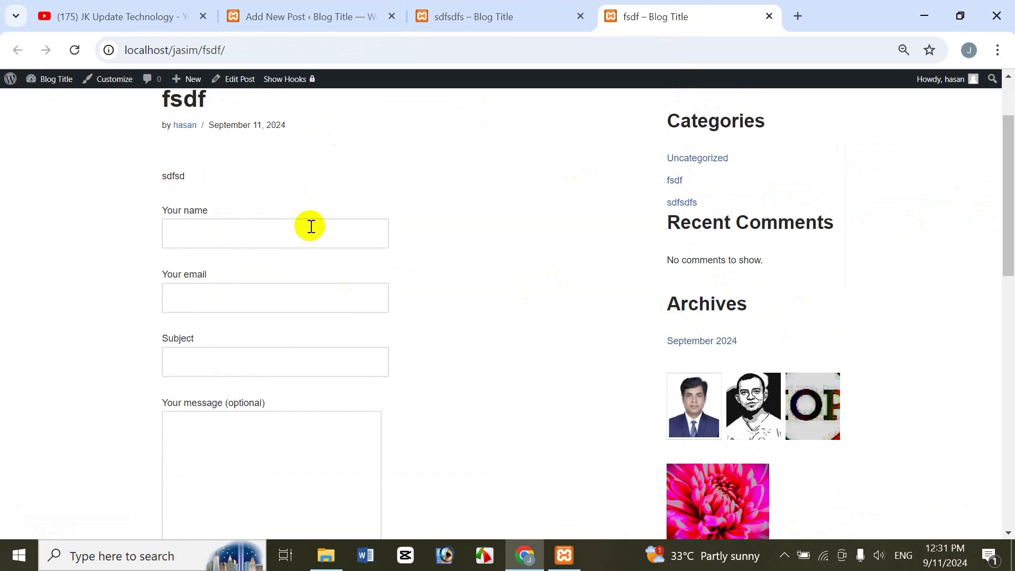
{"action": "scroll", "coordinate": [1006, 290], "scroll_direction": "down", "scroll_amount": 4}
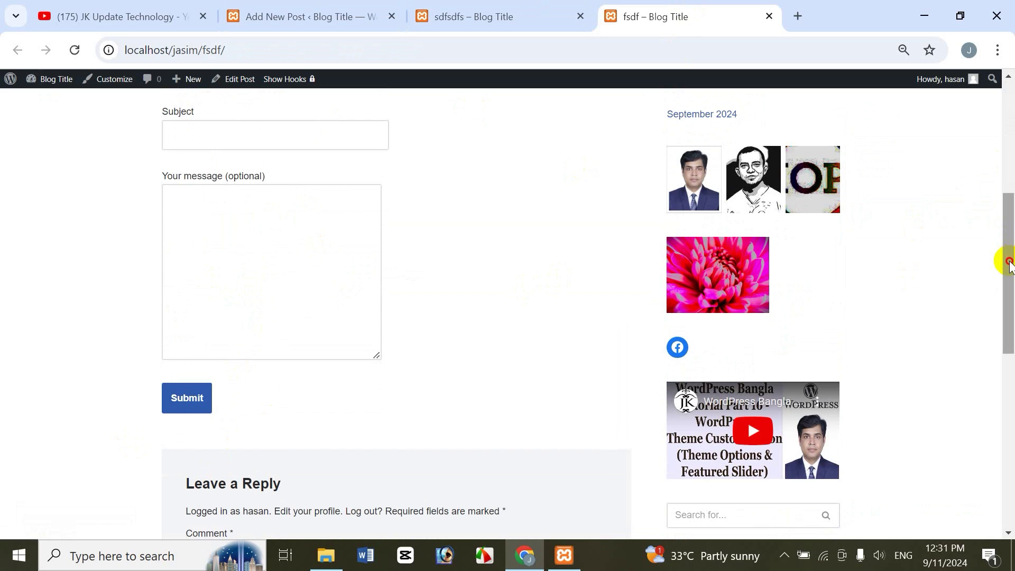
{"action": "left_click_drag", "start_coordinate": [1000, 260], "coordinate": [689, 119]}
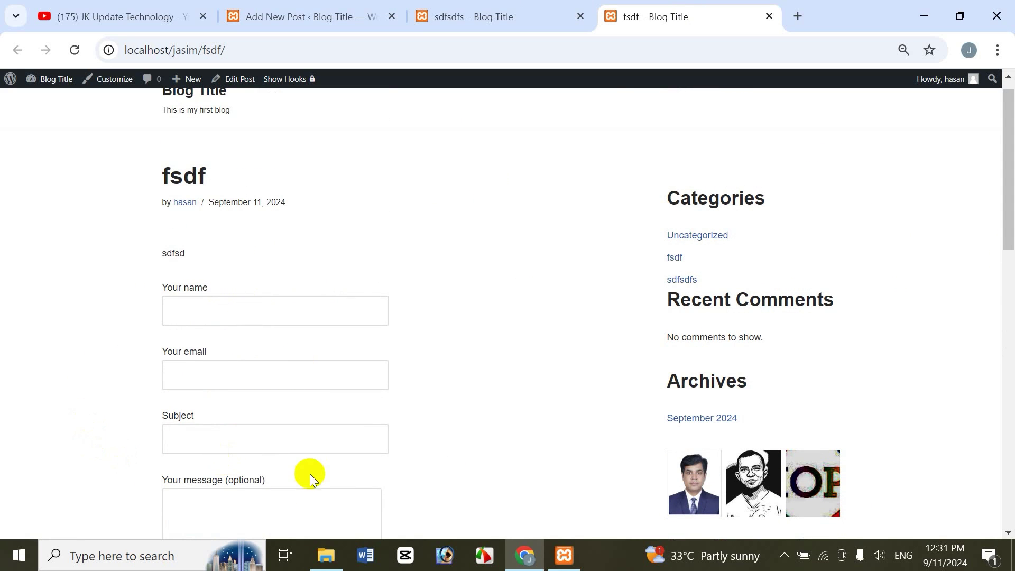
{"action": "left_click_drag", "start_coordinate": [1001, 129], "coordinate": [1009, 211]}
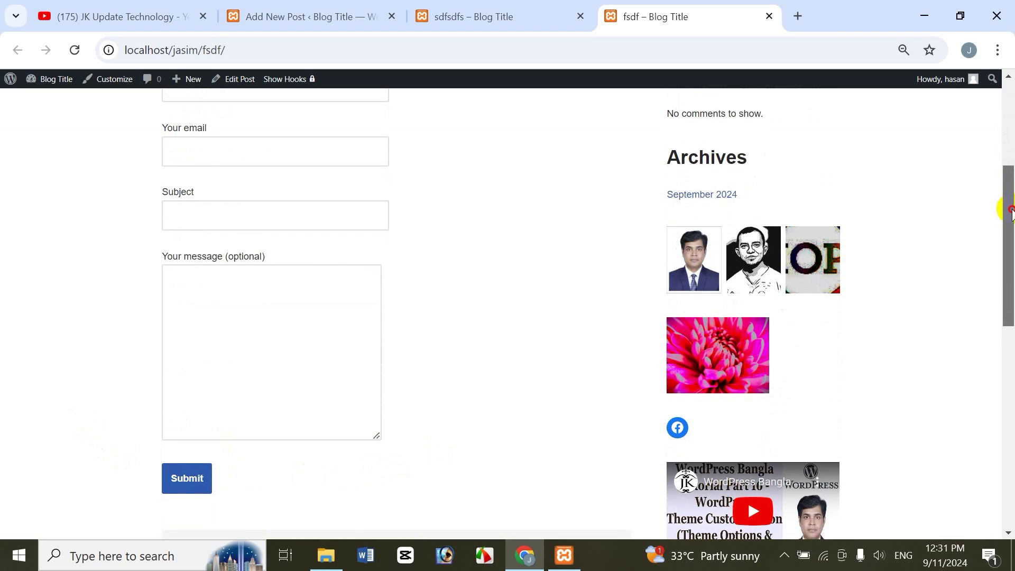
{"action": "left_click_drag", "start_coordinate": [1009, 153], "coordinate": [777, 95]}
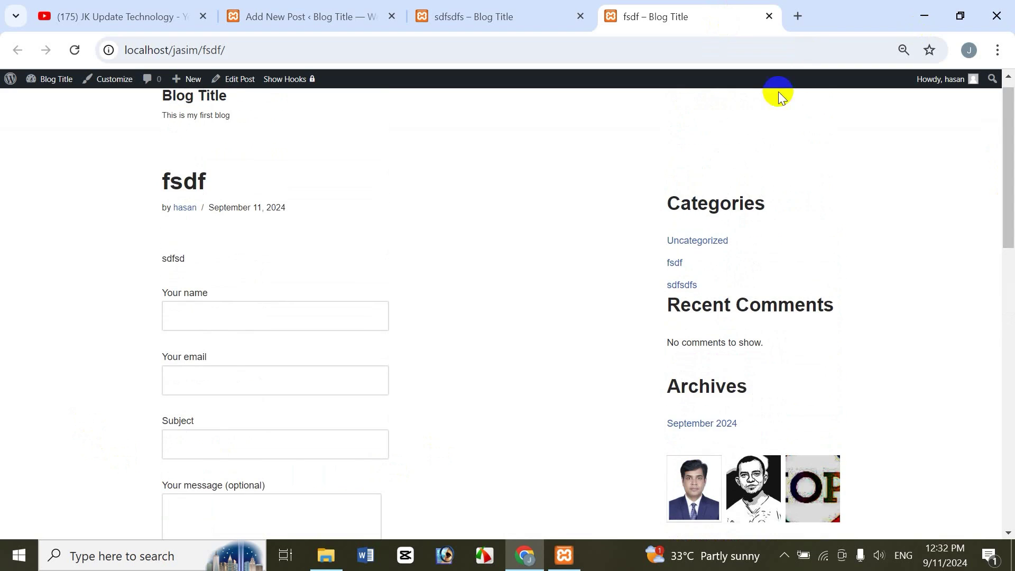
{"action": "left_click", "coordinate": [768, 16]}
{"action": "left_click", "coordinate": [271, 17]}
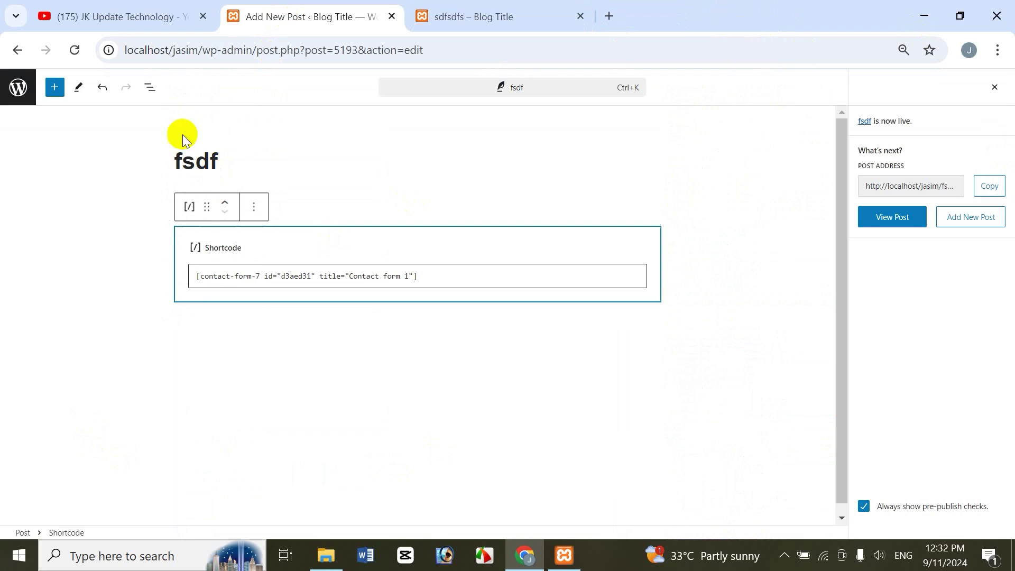
Step: Deactivate Contact Form 7 in Installed Plugins and delete it, confirming with OK
{"action": "left_click", "coordinate": [15, 95]}
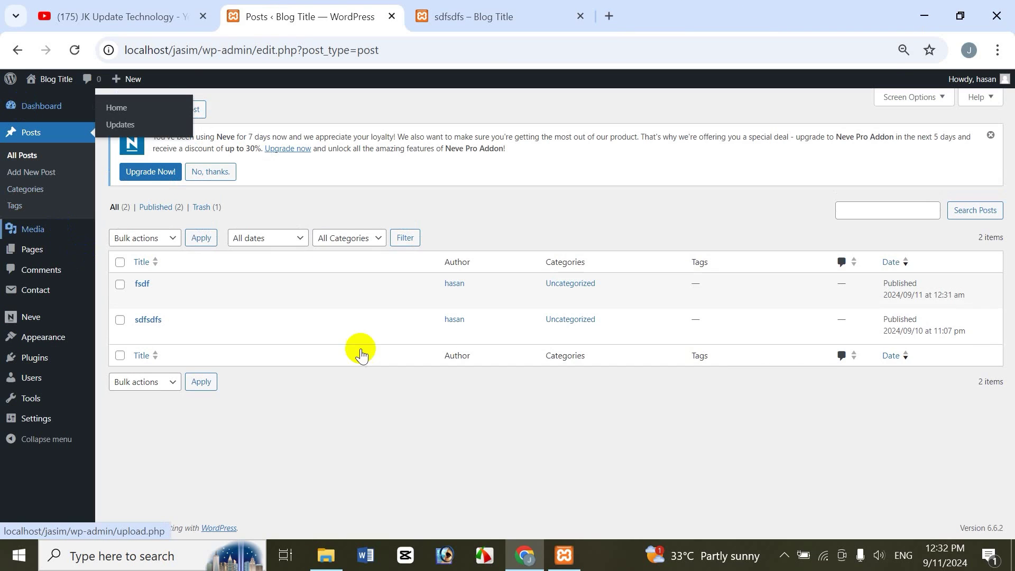
{"action": "mouse_move", "coordinate": [57, 365]}
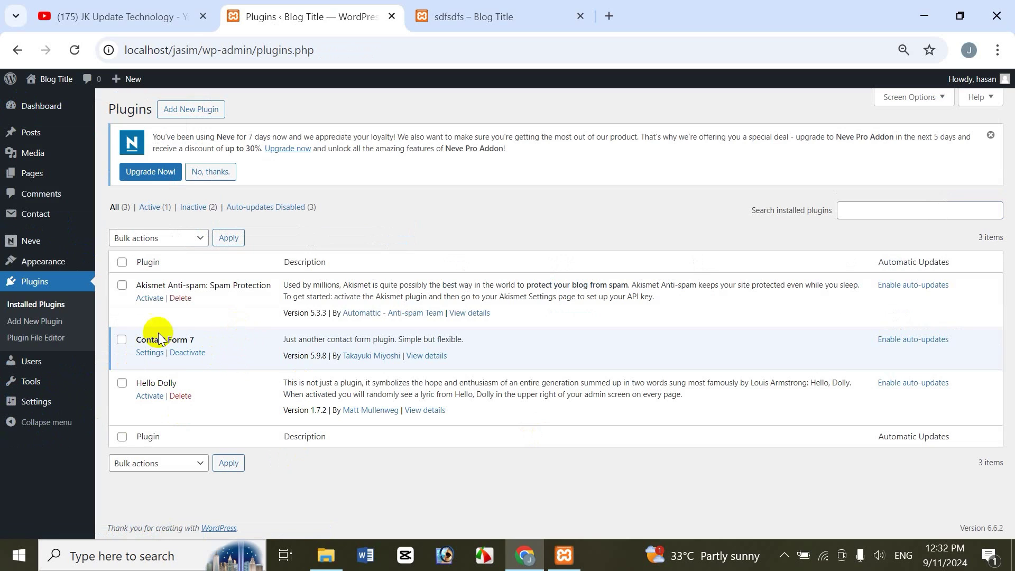
{"action": "left_click", "coordinate": [192, 356]}
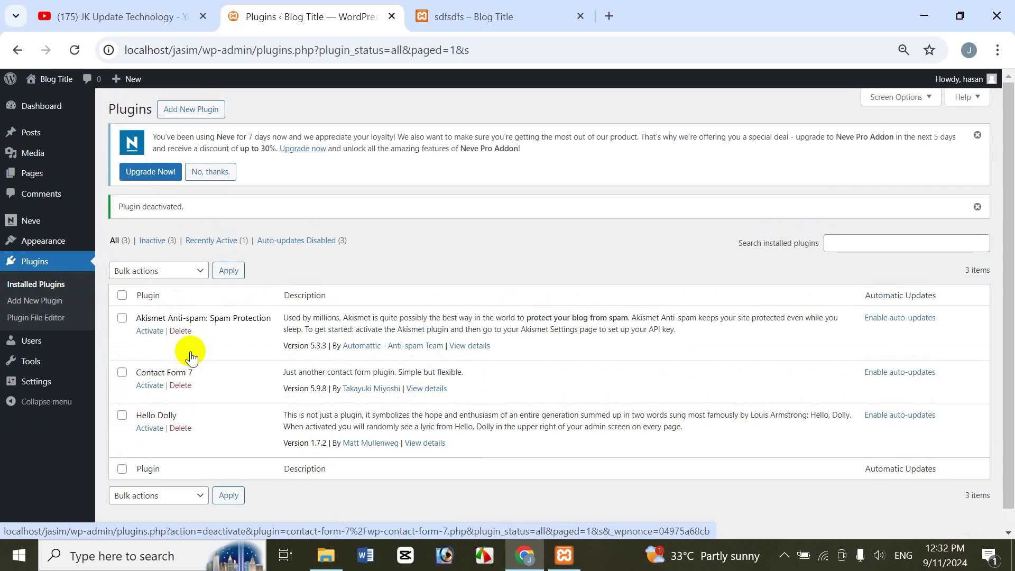
{"action": "left_click", "coordinate": [181, 386]}
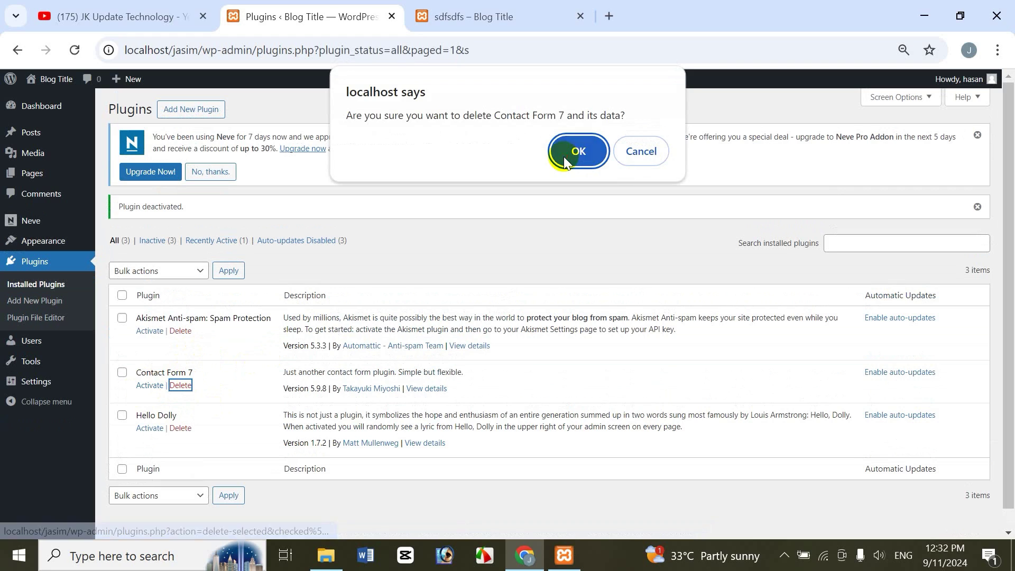
{"action": "left_click", "coordinate": [563, 156]}
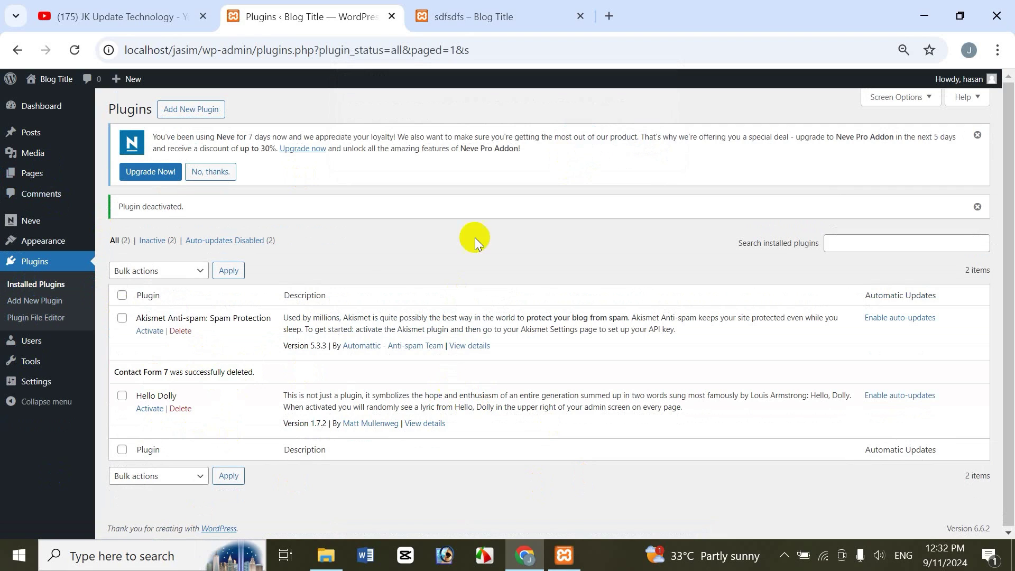
Step: Open Add New Plugin, then switch to File Explorer at wp-content\themes
{"action": "left_click", "coordinate": [189, 108]}
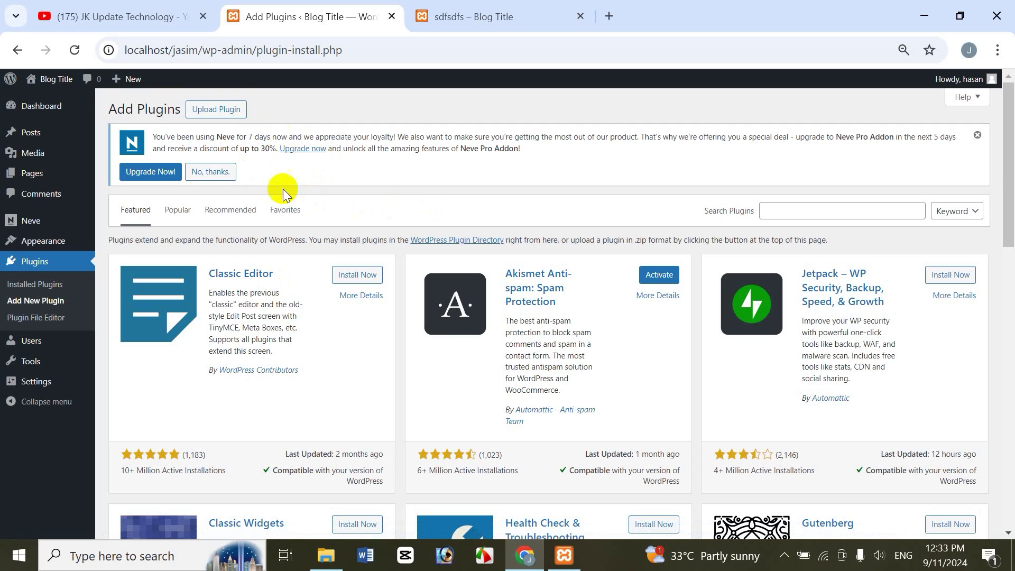
{"action": "left_click", "coordinate": [326, 555]}
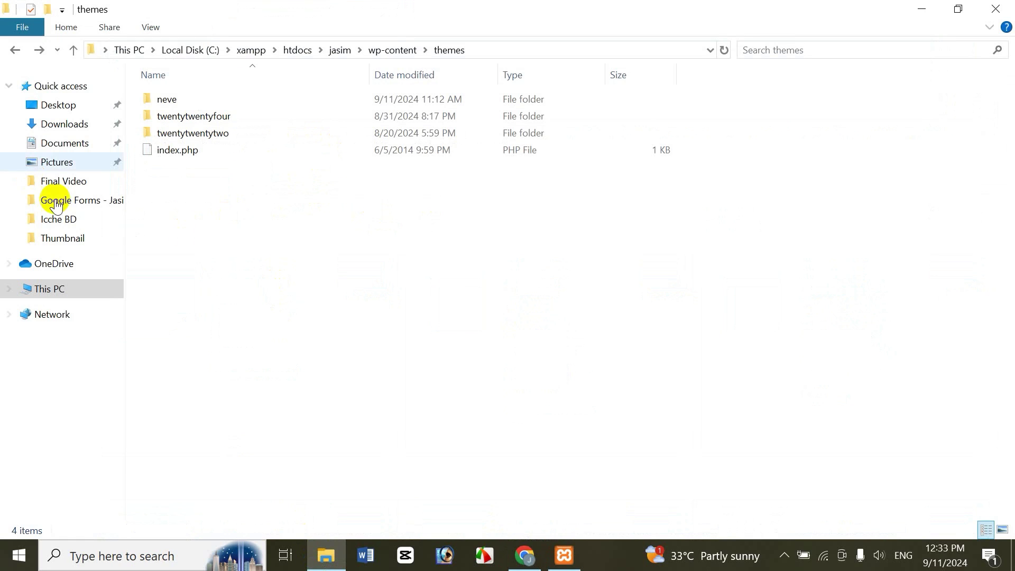
Step: Locate the contact-form-7.5.9.8 archive in Downloads\Jasim, then return to Chrome
{"action": "left_click", "coordinate": [72, 125]}
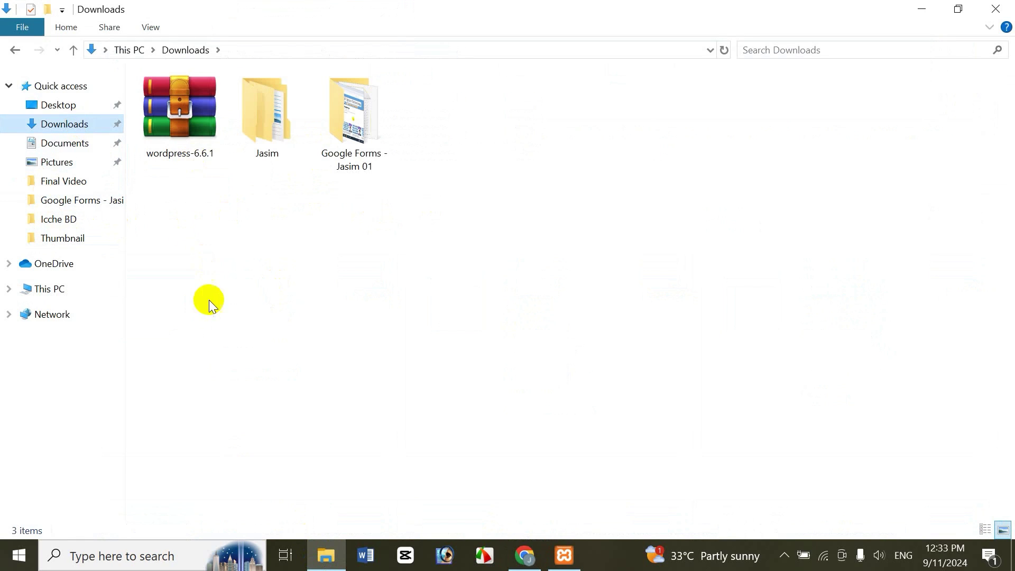
{"action": "double_click", "coordinate": [265, 106]}
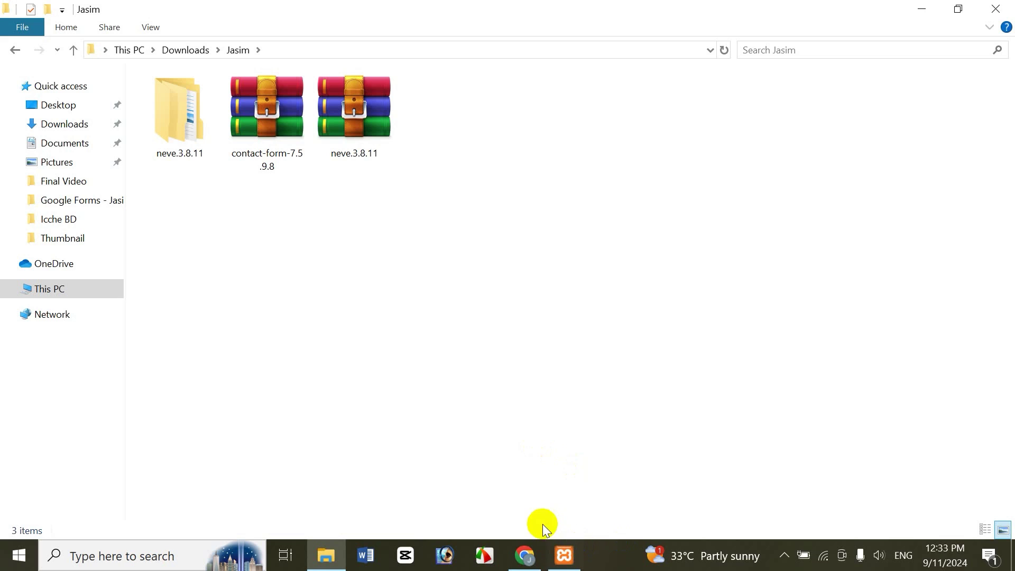
{"action": "left_click", "coordinate": [525, 555]}
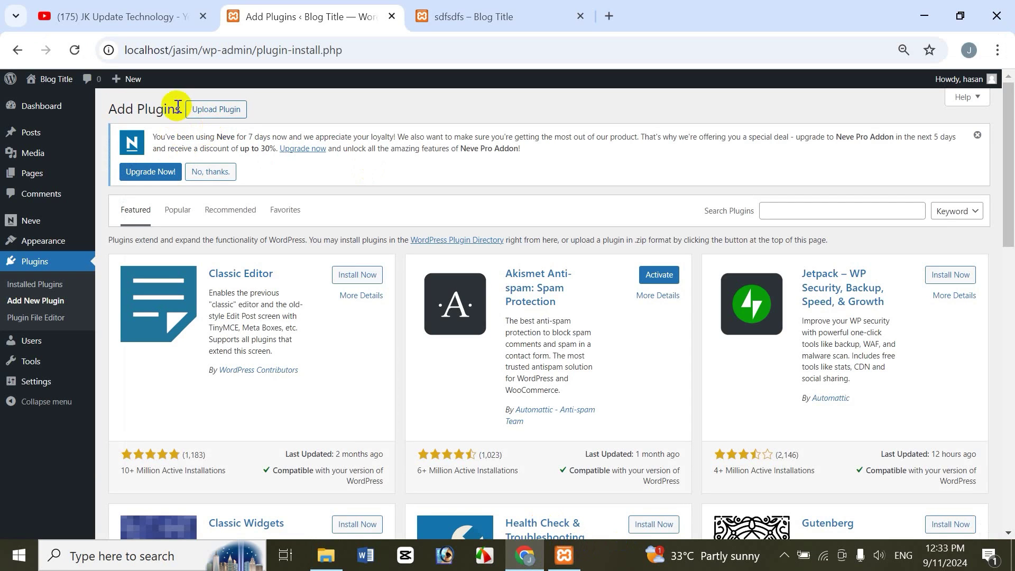
Step: Upload contact-form-7.5.9.8.zip from Downloads\Jasim and install it as a plugin
{"action": "left_click", "coordinate": [234, 115]}
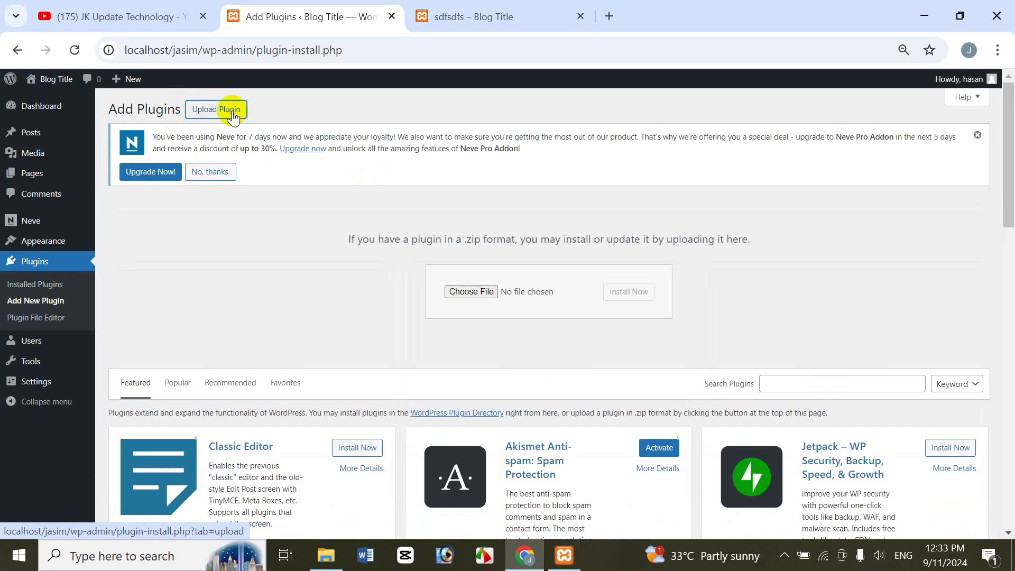
{"action": "left_click", "coordinate": [460, 292]}
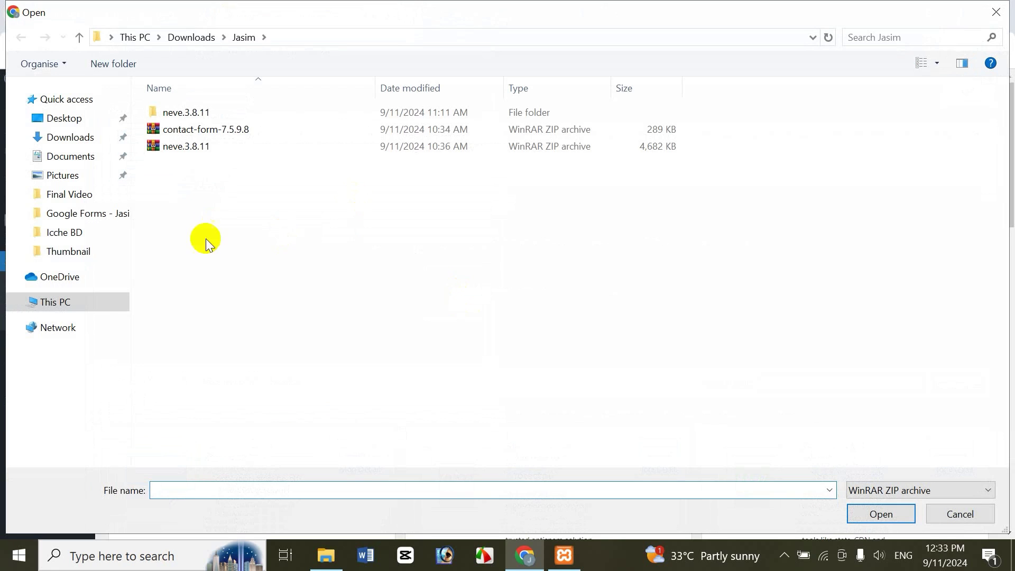
{"action": "left_click", "coordinate": [73, 137]}
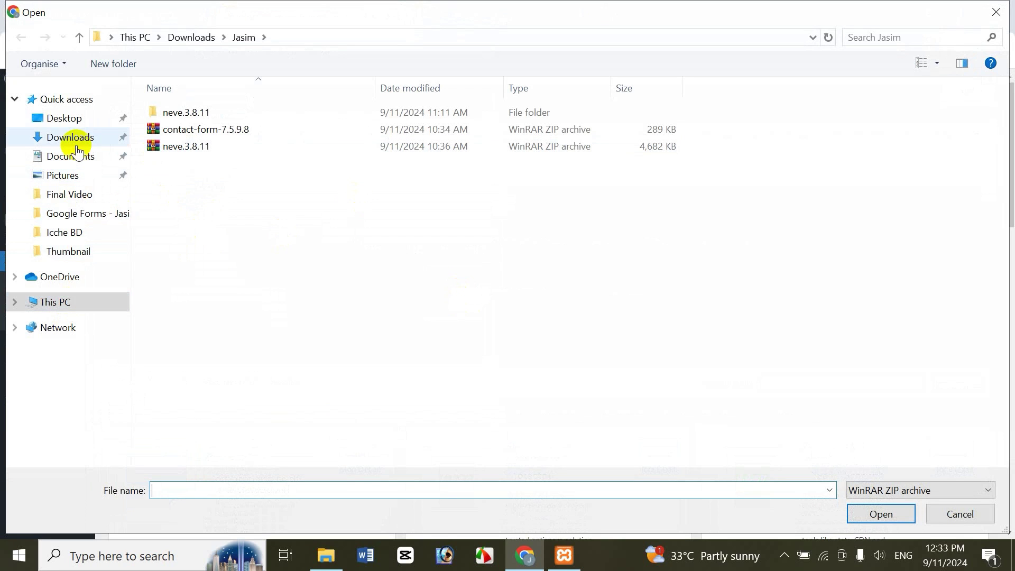
{"action": "double_click", "coordinate": [274, 155]}
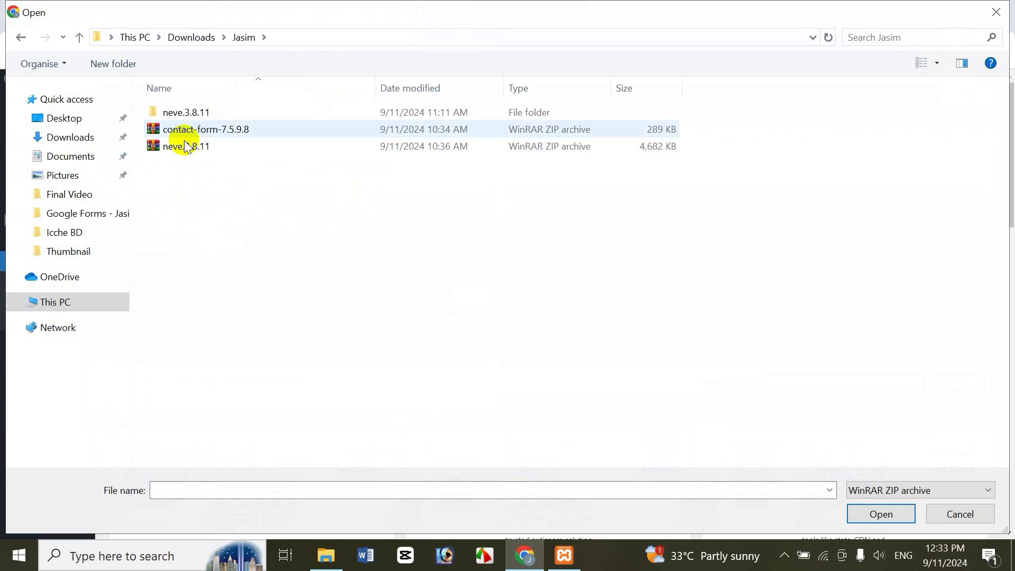
{"action": "left_click", "coordinate": [238, 127]}
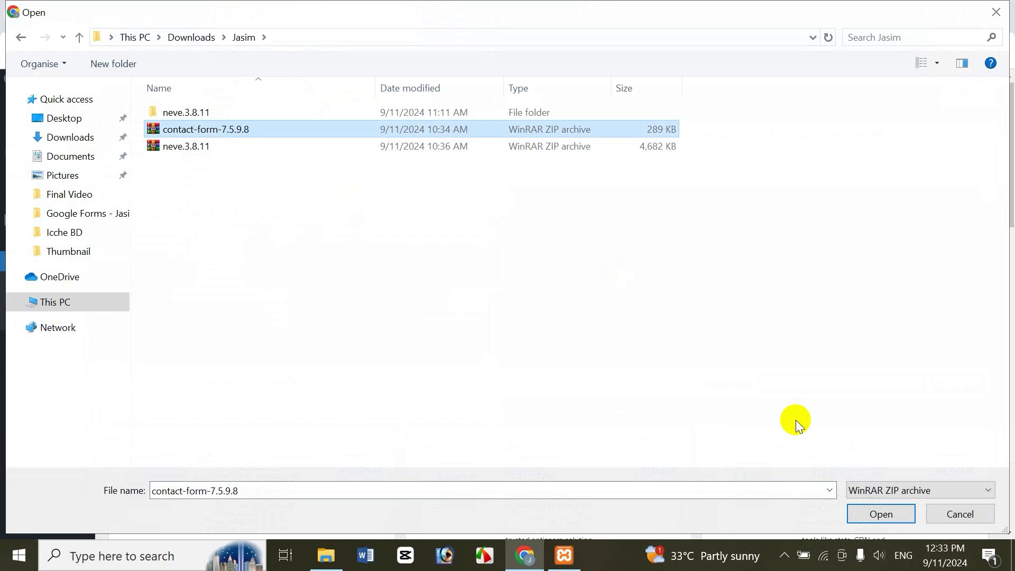
{"action": "left_click", "coordinate": [861, 516]}
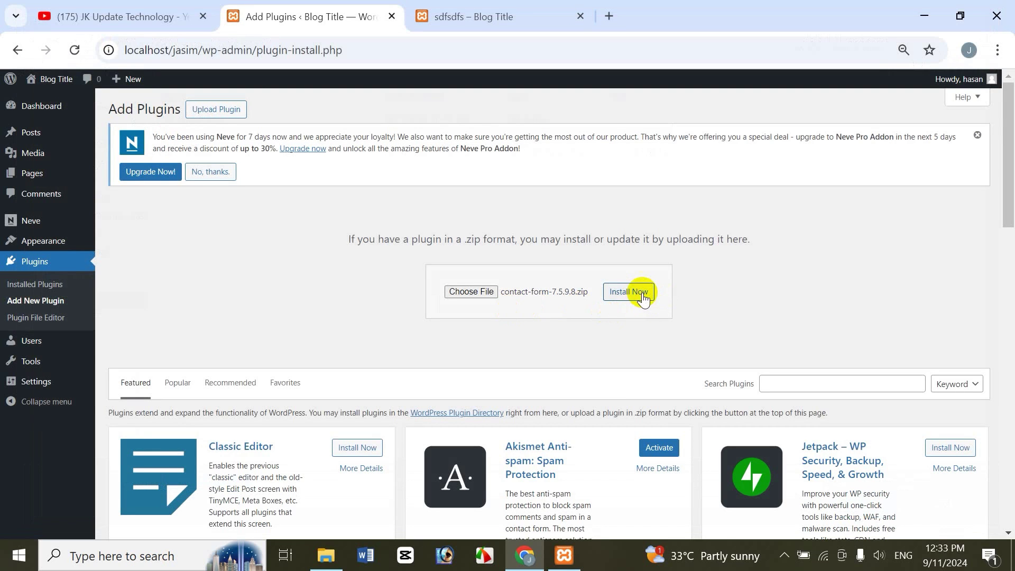
{"action": "left_click", "coordinate": [641, 295]}
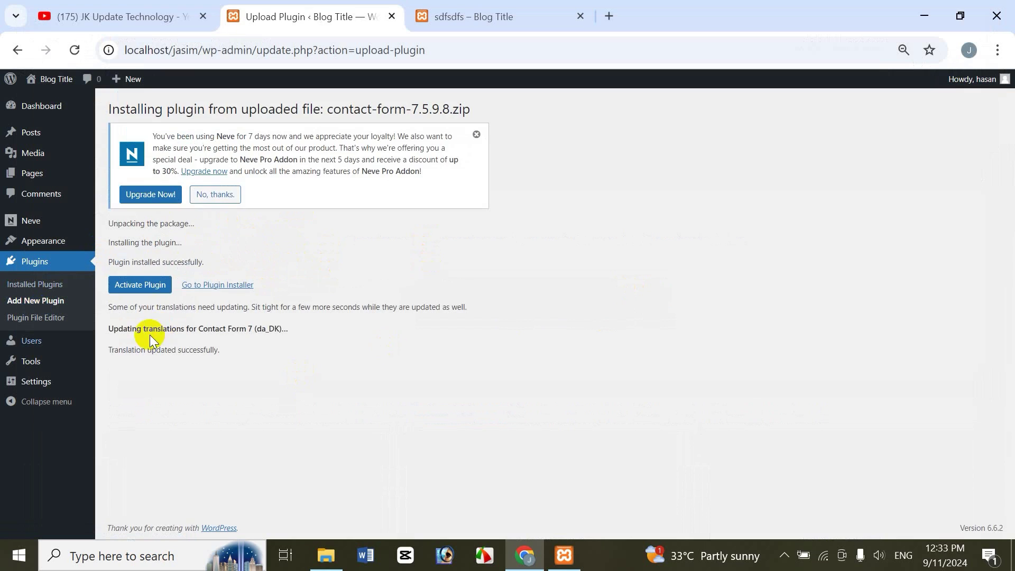
Step: Activate Contact Form 7 and view Contact form 1's shortcode in its Contact Forms list
{"action": "left_click", "coordinate": [133, 286]}
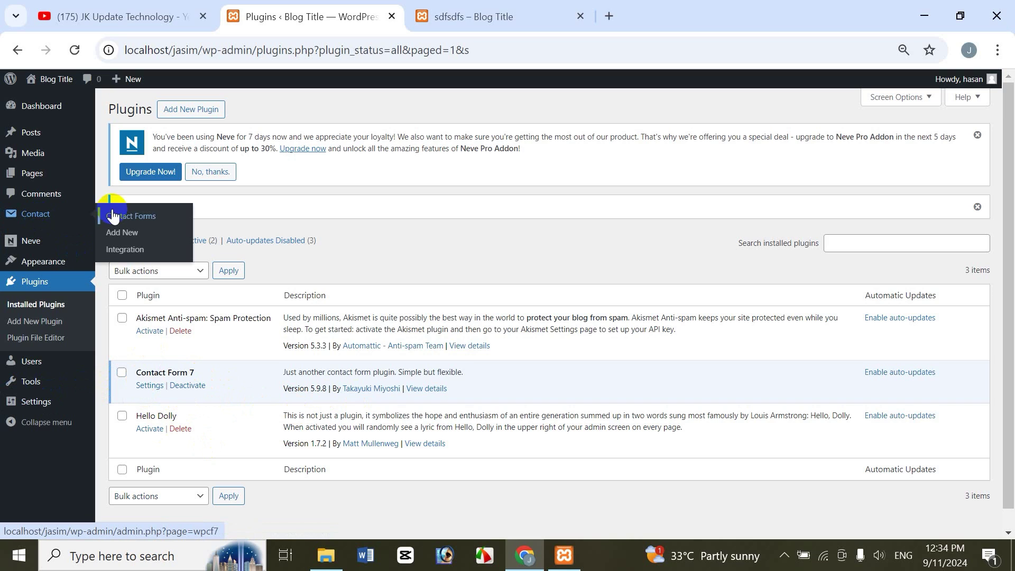
{"action": "left_click", "coordinate": [149, 386]}
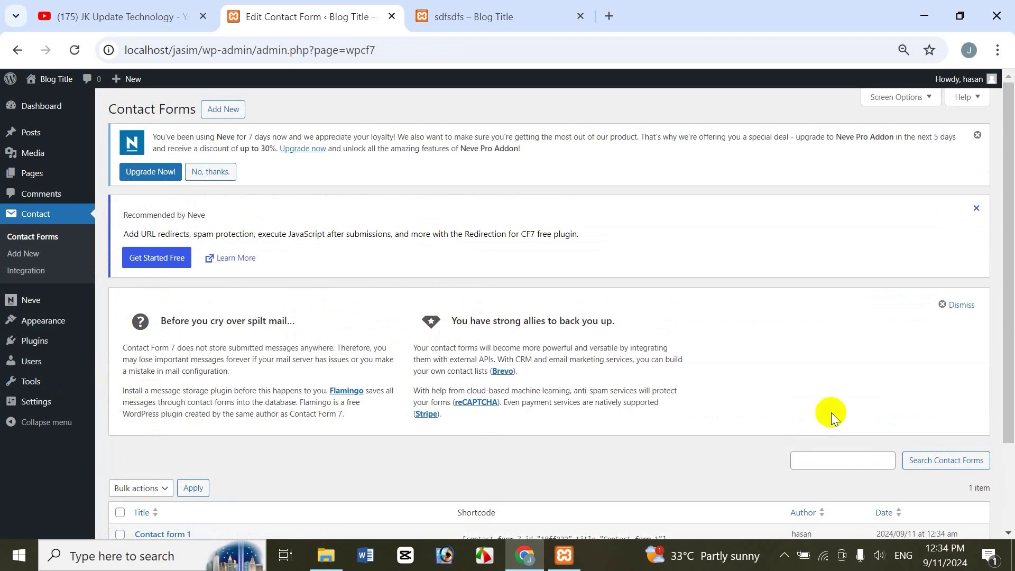
{"action": "left_click_drag", "start_coordinate": [1007, 317], "coordinate": [1010, 411]}
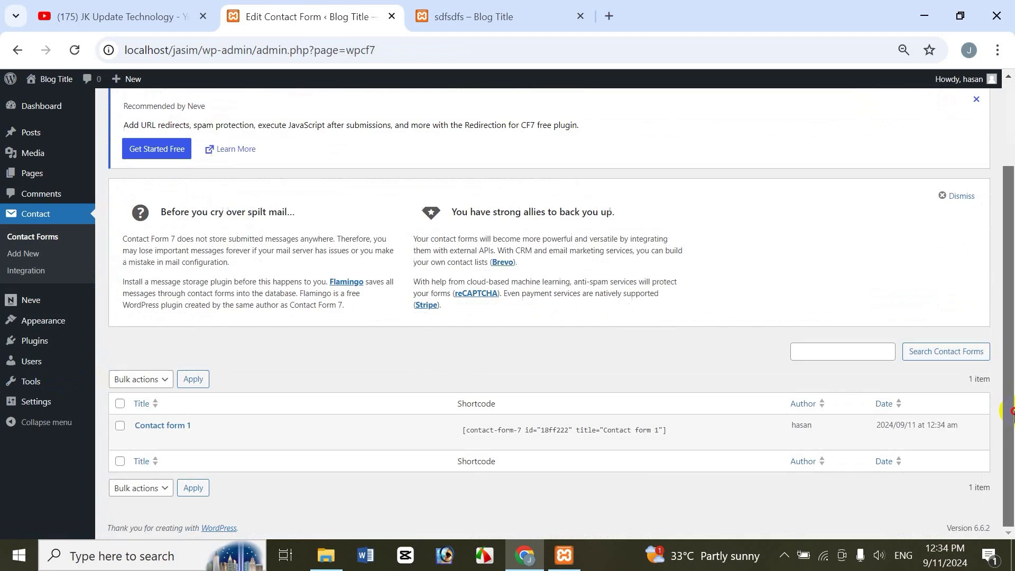
{"action": "left_click", "coordinate": [533, 428]}
{"action": "left_click", "coordinate": [613, 108]}
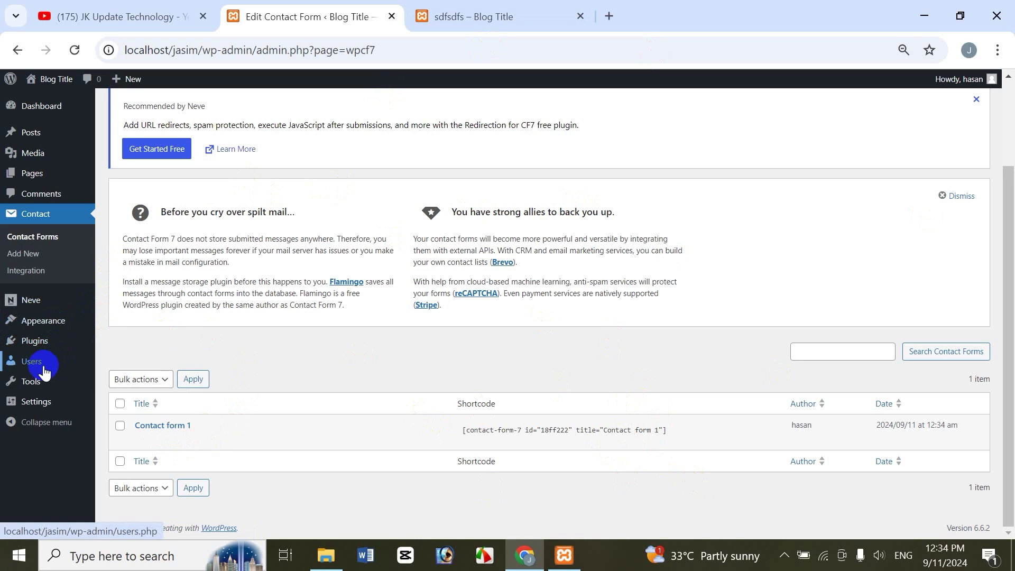
Step: Deactivate and delete Contact Form 7, then bring up the Jasim folder in File Explorer
{"action": "mouse_move", "coordinate": [53, 341]}
{"action": "left_click", "coordinate": [118, 347]}
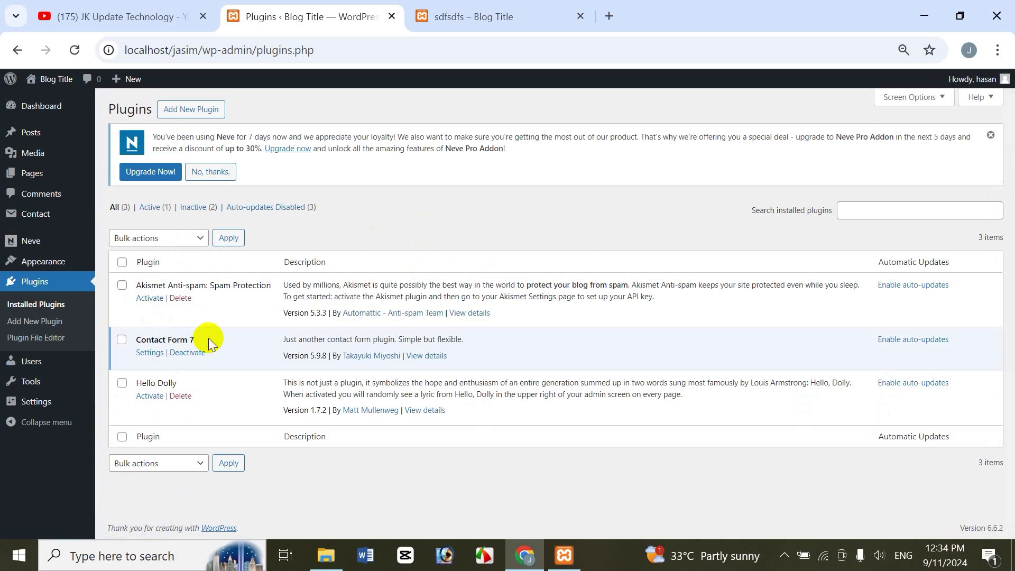
{"action": "left_click", "coordinate": [187, 354]}
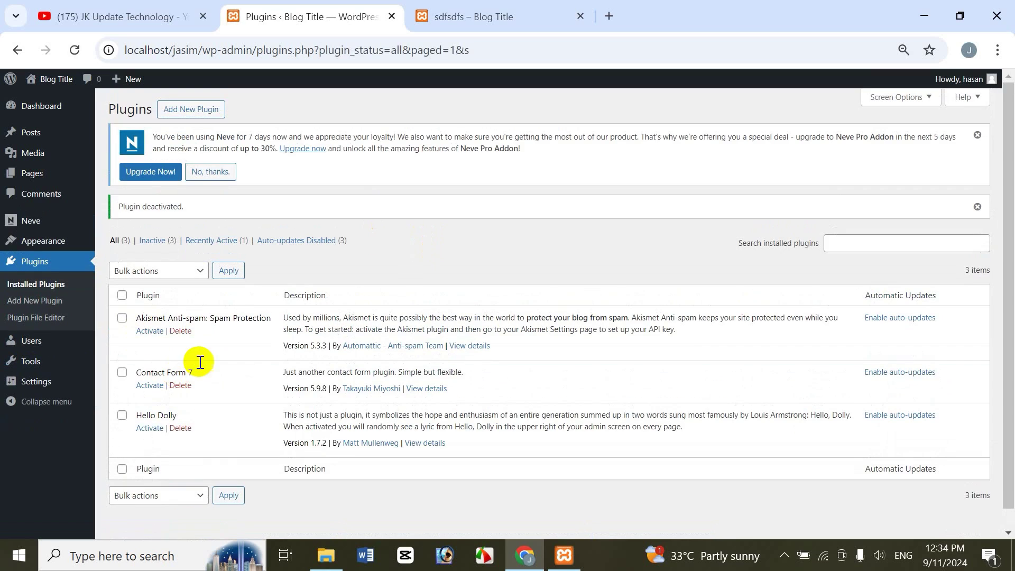
{"action": "left_click", "coordinate": [181, 386]}
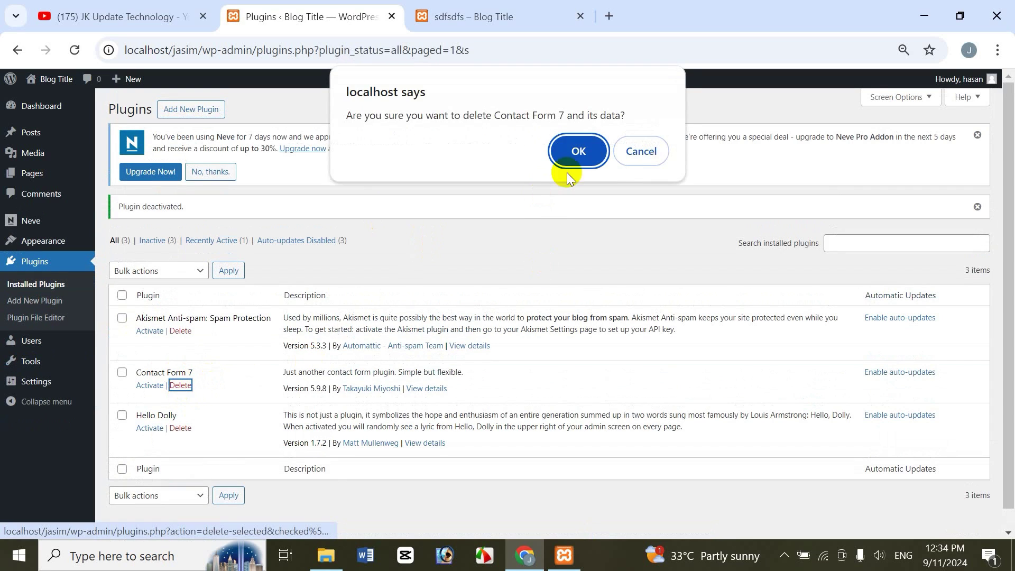
{"action": "left_click", "coordinate": [579, 151]}
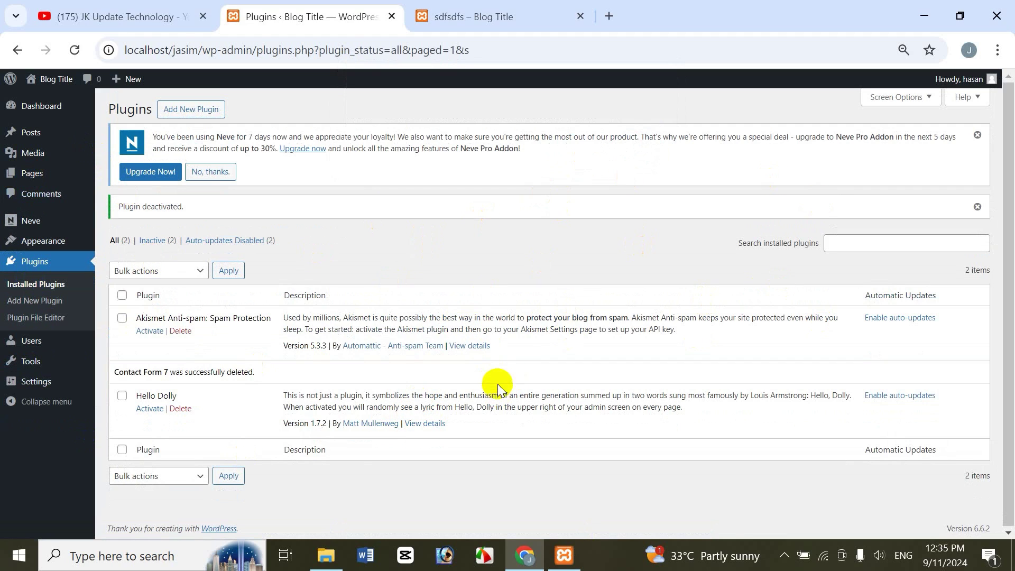
{"action": "left_click", "coordinate": [326, 556]}
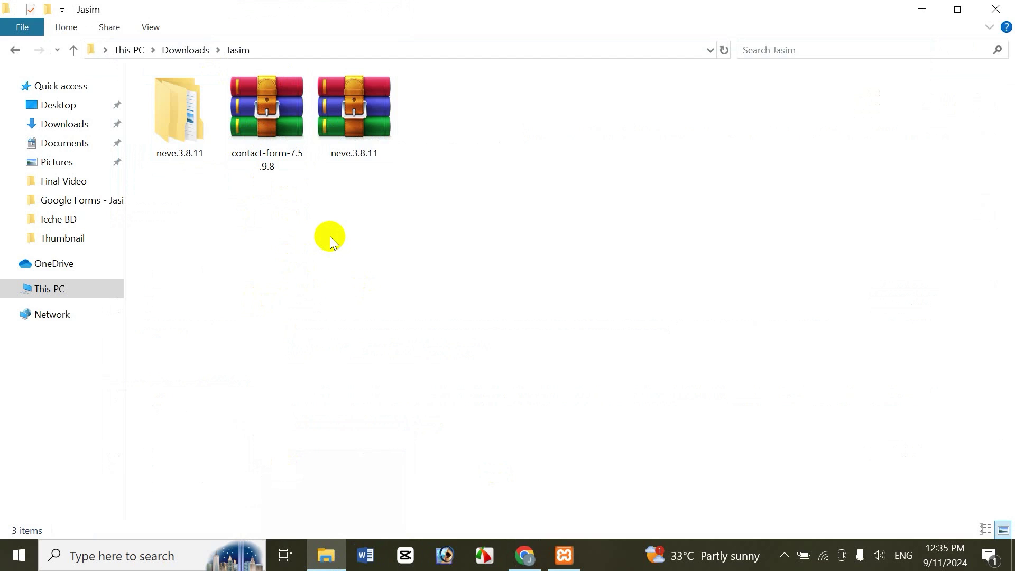
Step: Extract contact-form-7.5.9.8 into its own folder and select the contact-form-7 folder inside
{"action": "left_click", "coordinate": [364, 145]}
{"action": "right_click", "coordinate": [250, 157]}
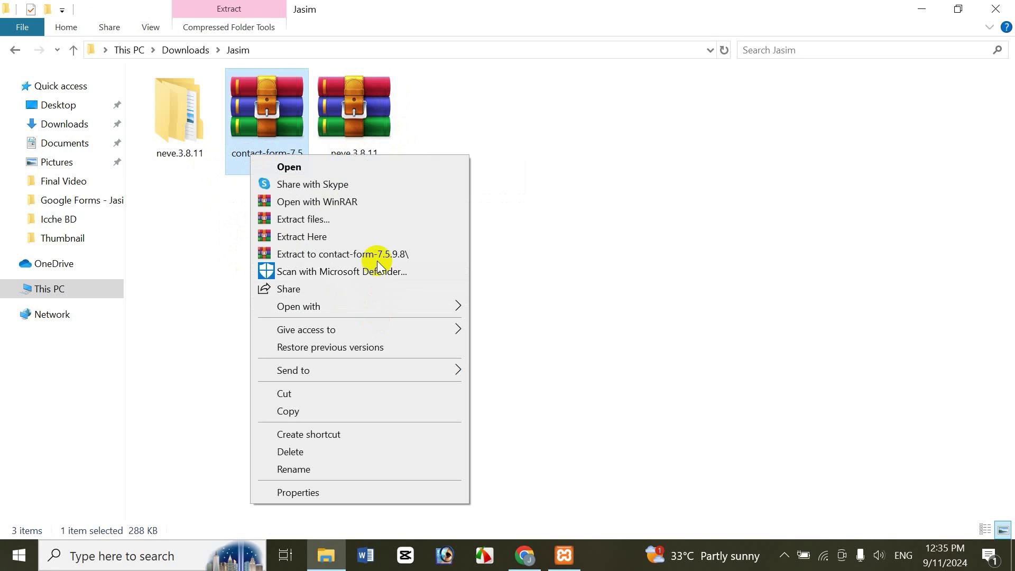
{"action": "left_click", "coordinate": [350, 254]}
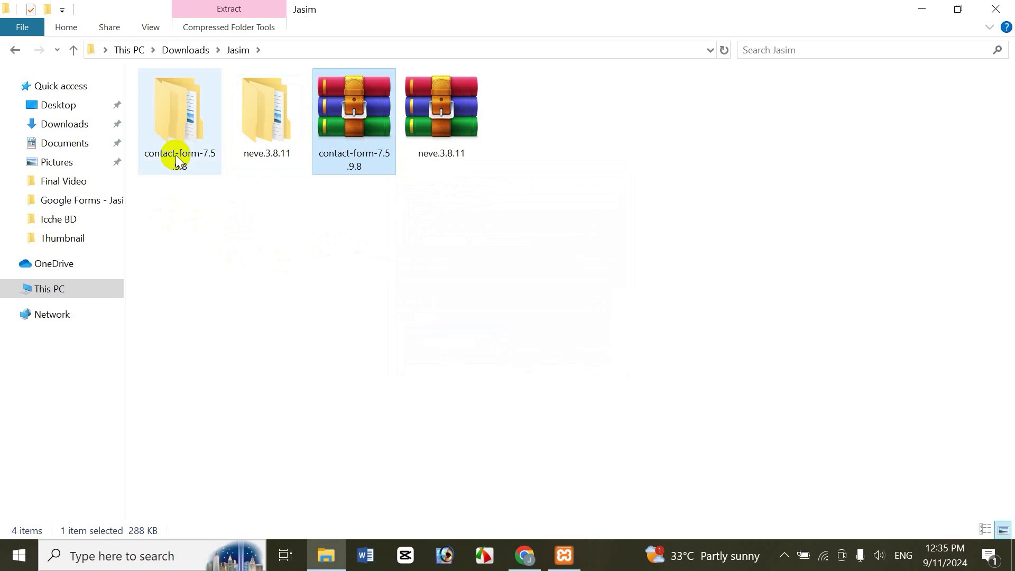
{"action": "left_click", "coordinate": [176, 154]}
{"action": "double_click", "coordinate": [176, 154]}
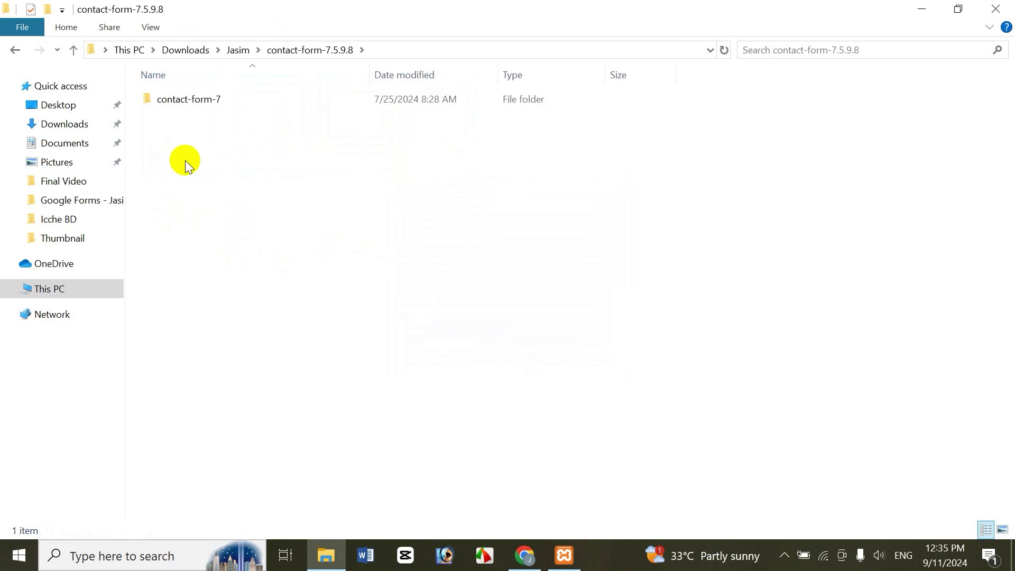
{"action": "double_click", "coordinate": [218, 105]}
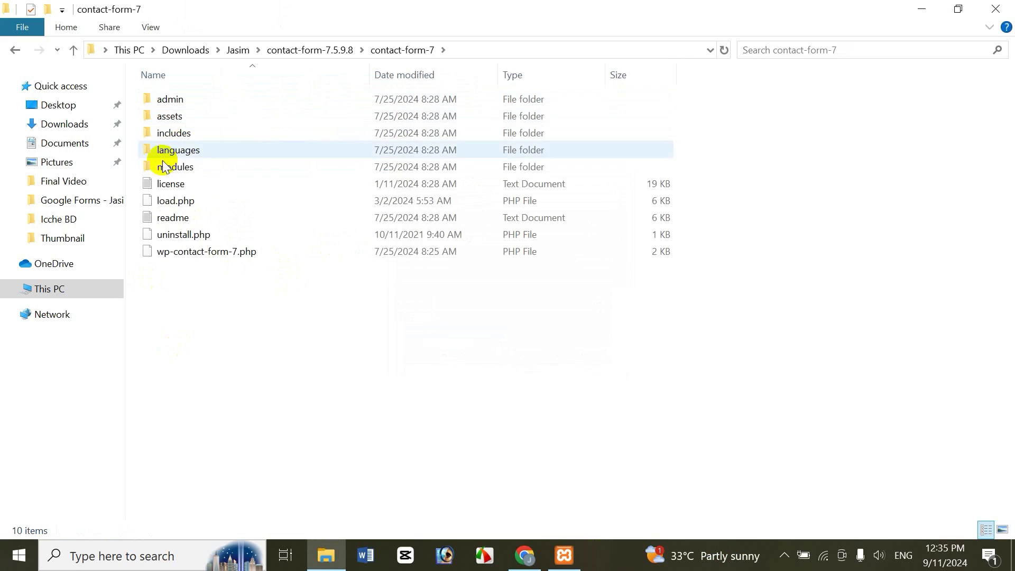
{"action": "left_click", "coordinate": [14, 51]}
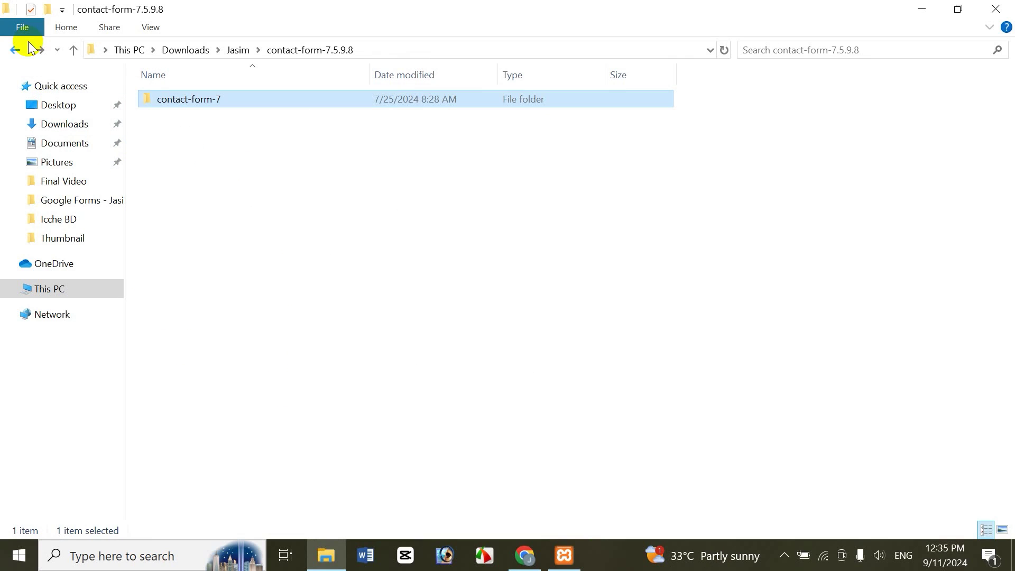
{"action": "left_click", "coordinate": [203, 103]}
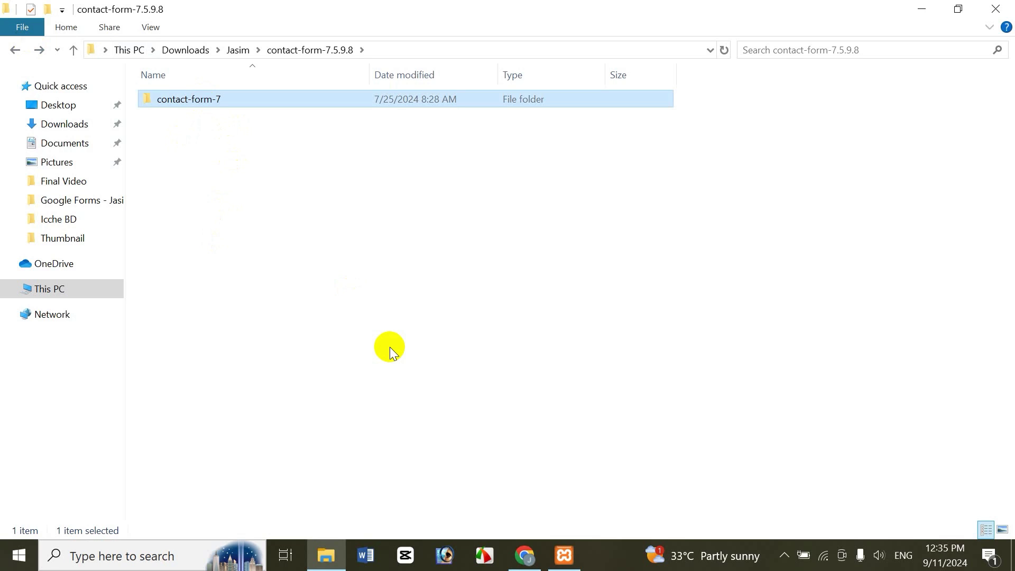
Step: Navigate to C:\xampp\htdocs\jasim\wp-content\plugins
{"action": "left_click", "coordinate": [48, 294]}
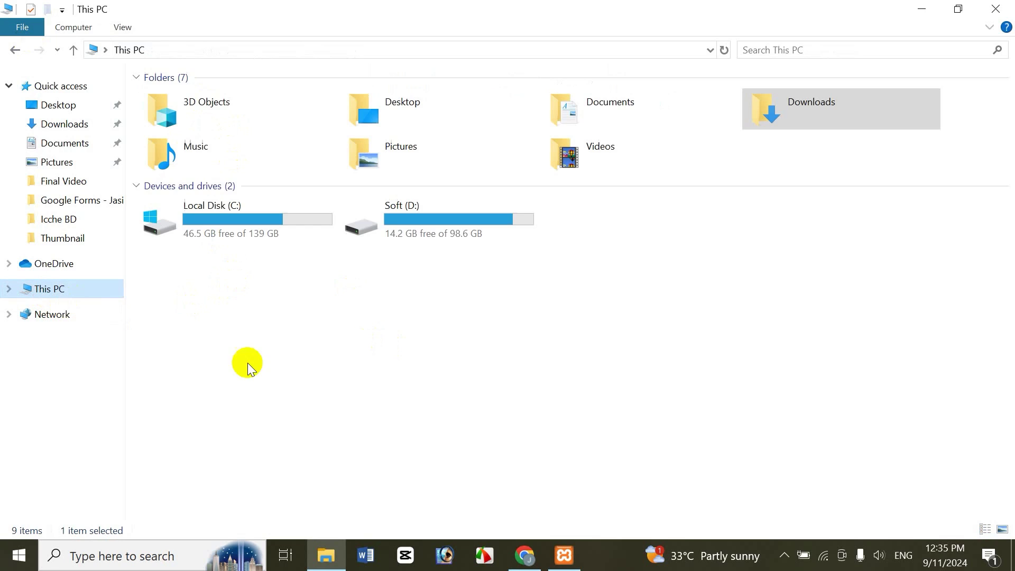
{"action": "left_click", "coordinate": [219, 226]}
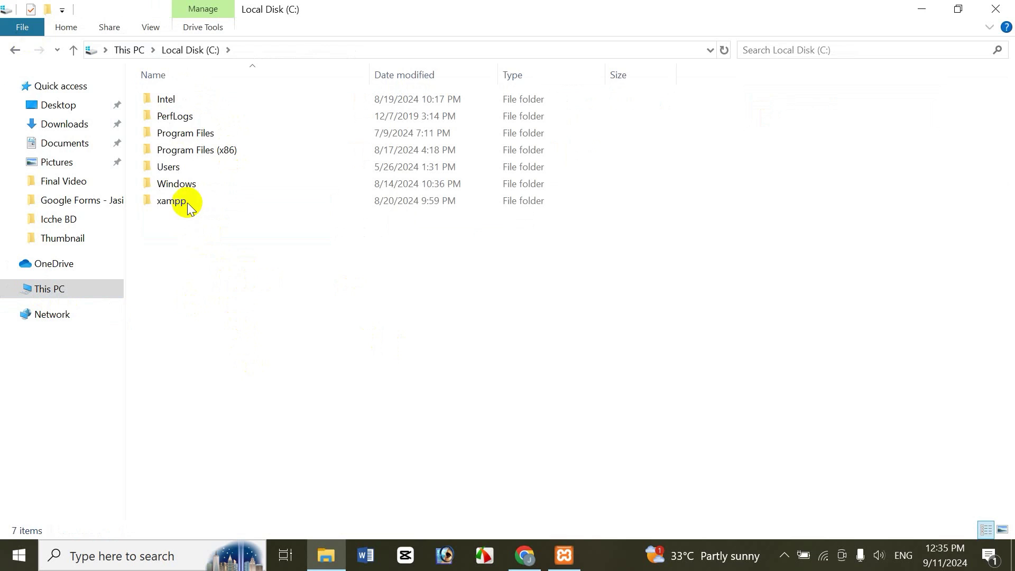
{"action": "double_click", "coordinate": [185, 201]}
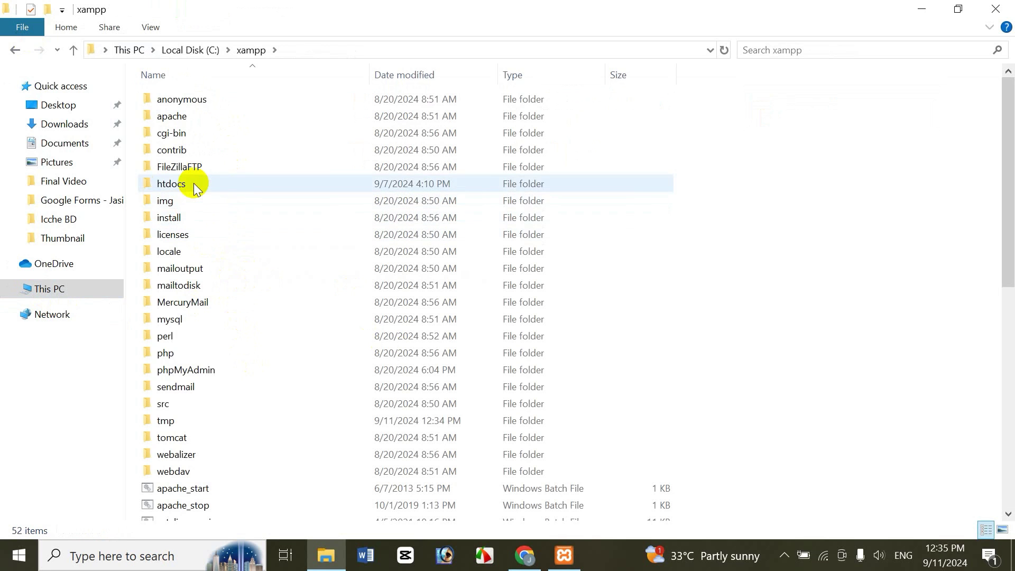
{"action": "double_click", "coordinate": [194, 186]}
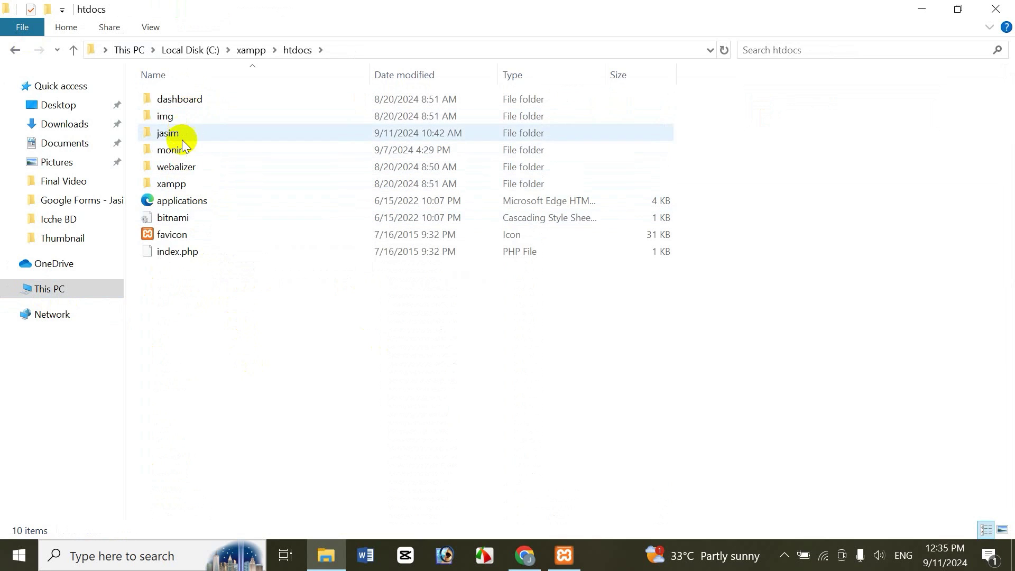
{"action": "double_click", "coordinate": [188, 135]}
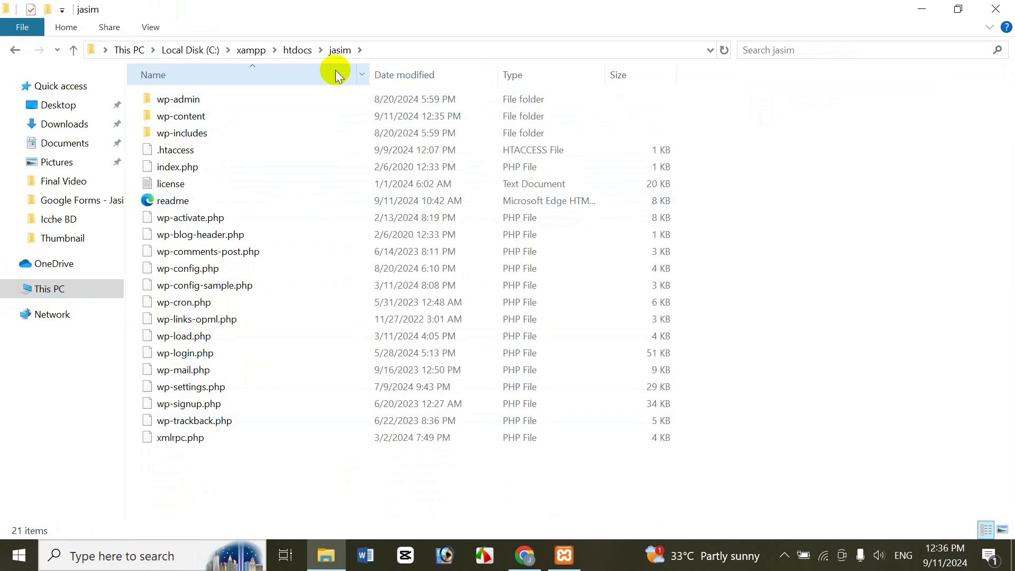
{"action": "double_click", "coordinate": [196, 117]}
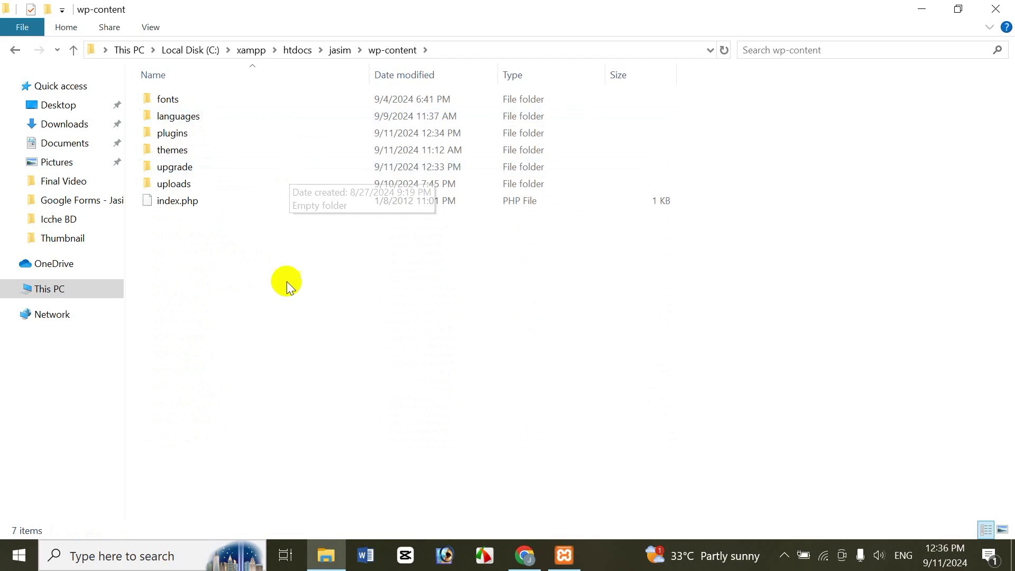
{"action": "double_click", "coordinate": [183, 153]}
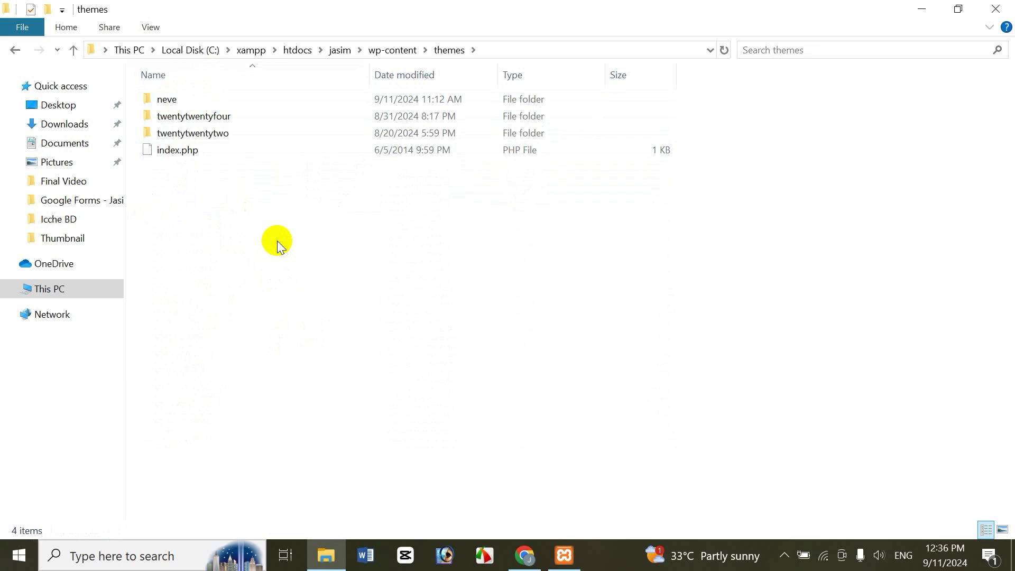
{"action": "left_click", "coordinate": [13, 49]}
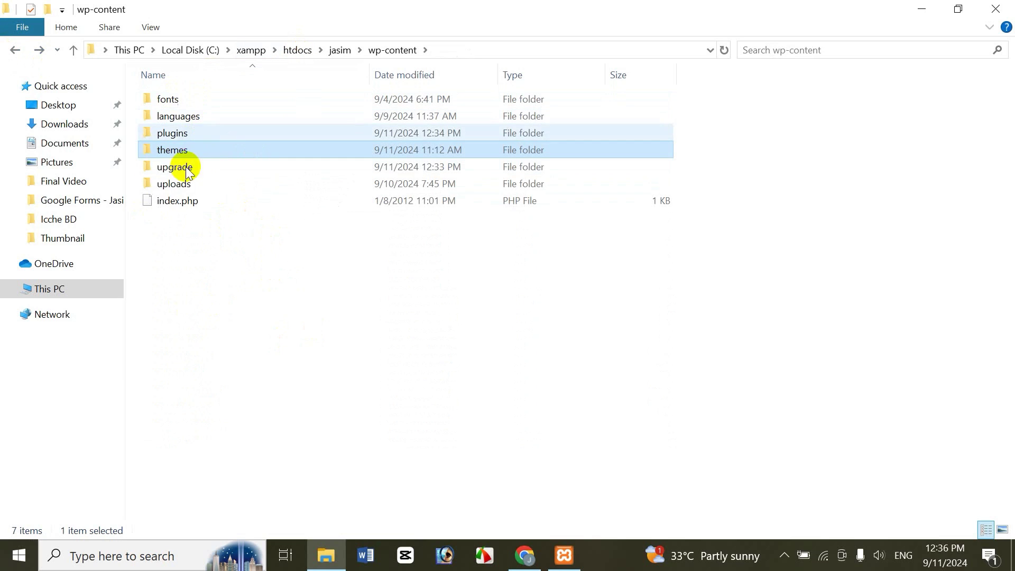
{"action": "double_click", "coordinate": [168, 133]}
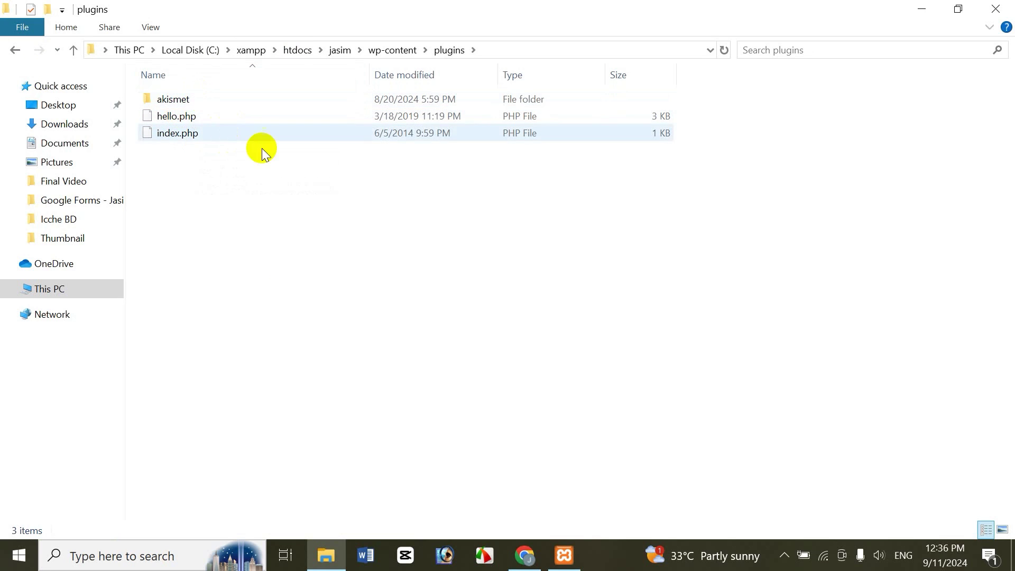
Step: Paste the contact-form-7 folder into the site's plugins folder and return to WordPress Plugins
{"action": "left_click", "coordinate": [525, 563]}
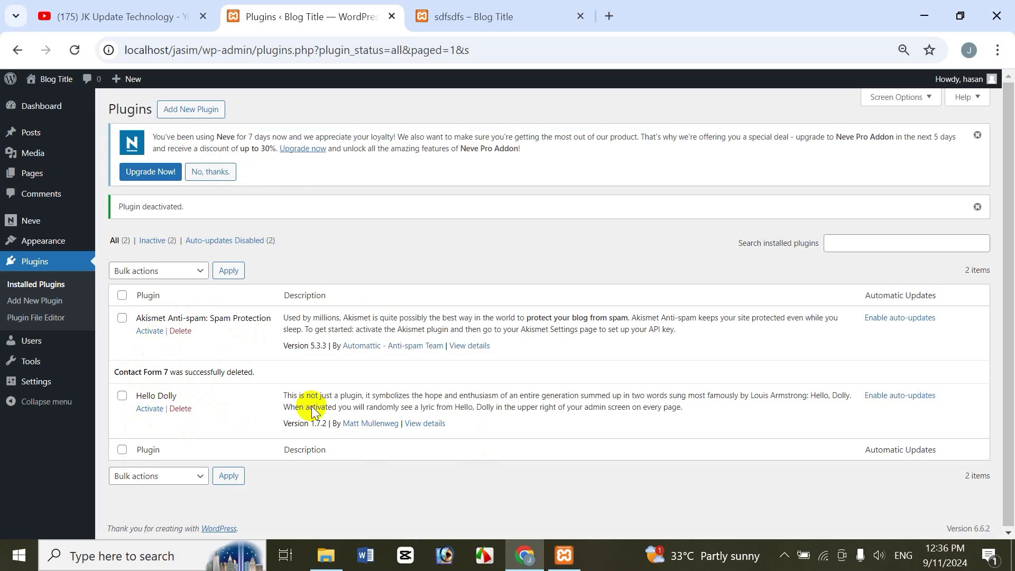
{"action": "left_click", "coordinate": [326, 555]}
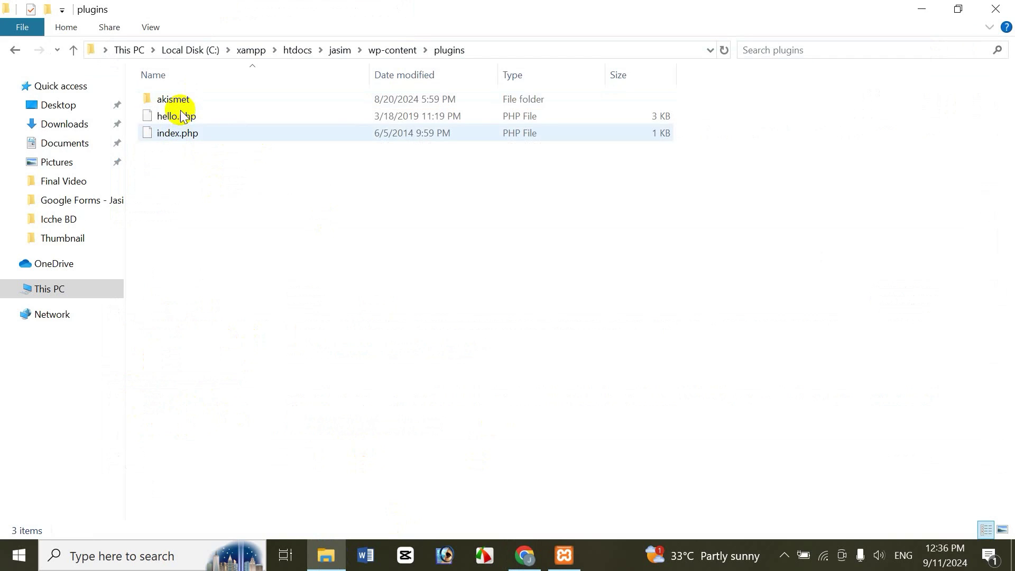
{"action": "left_click", "coordinate": [196, 133]}
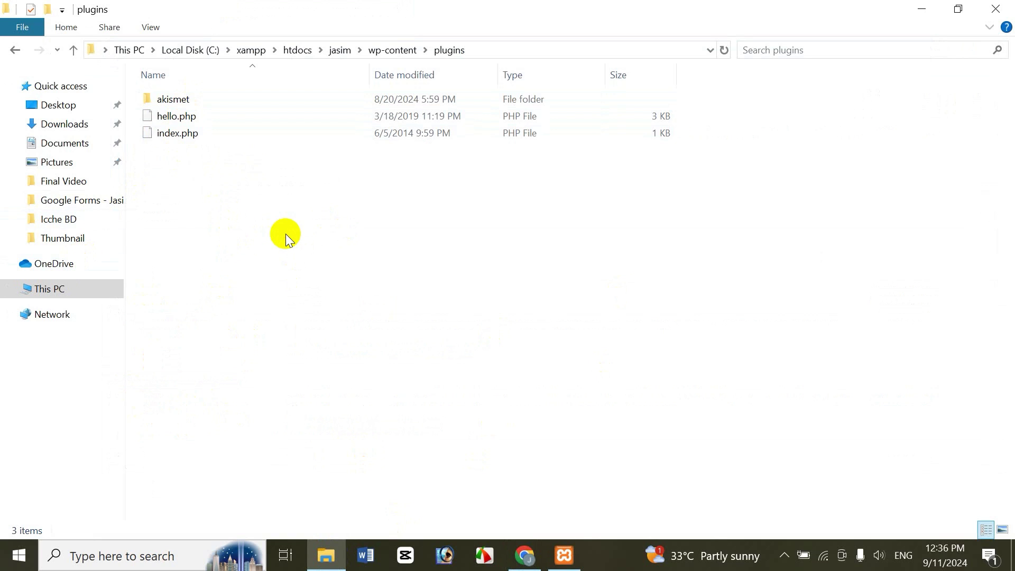
{"action": "key", "text": "ctrl+v"}
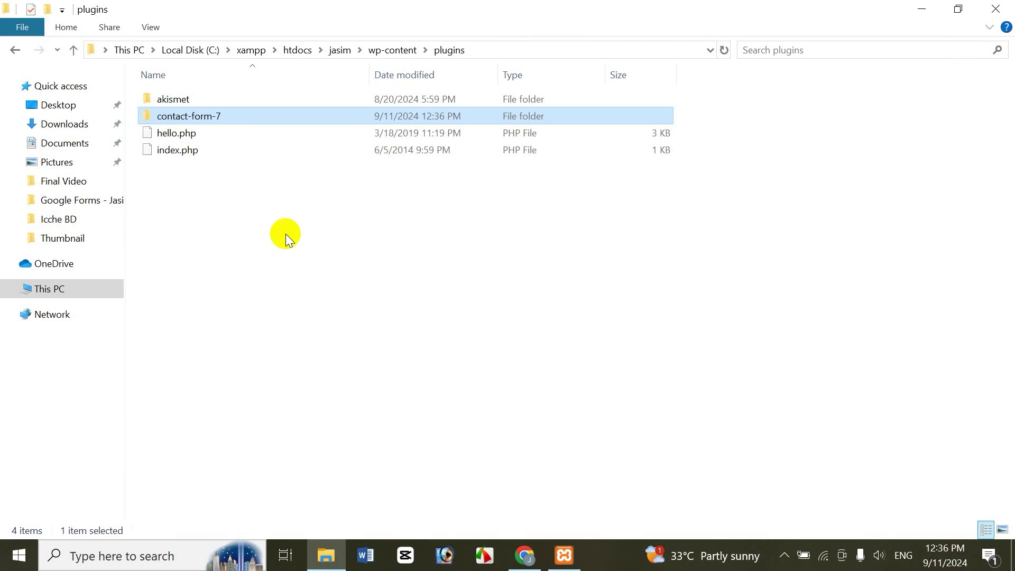
{"action": "left_click", "coordinate": [235, 201]}
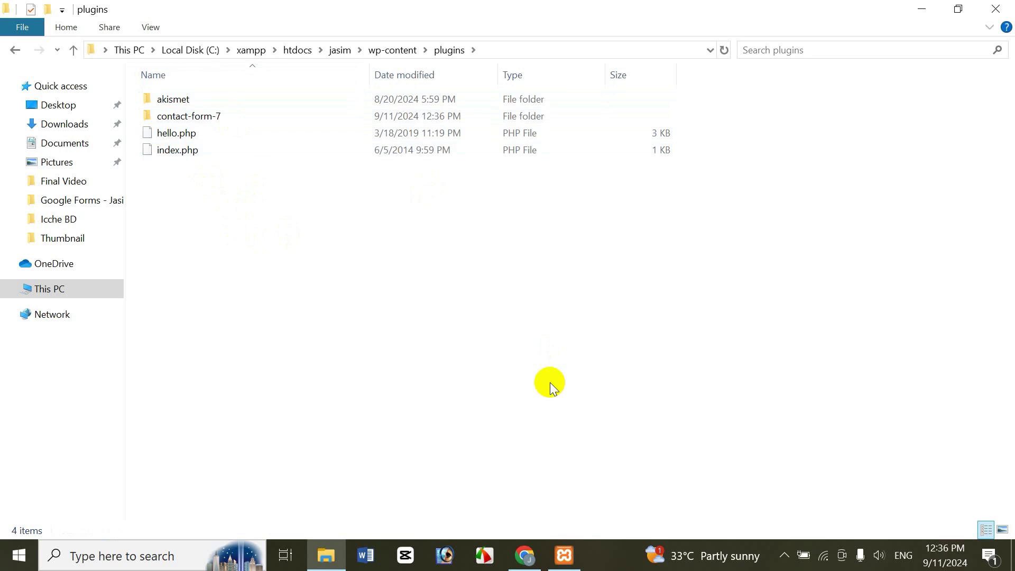
{"action": "left_click", "coordinate": [526, 556]}
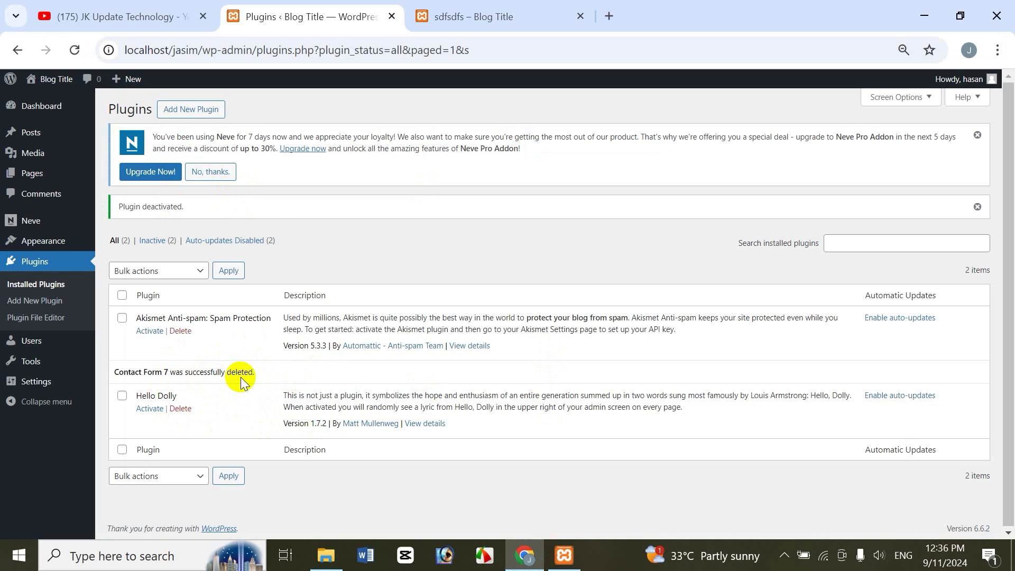
Step: Confirm Contact Form 7 is listed, delete its folder, and reload to see it disappear
{"action": "left_click", "coordinate": [77, 51]}
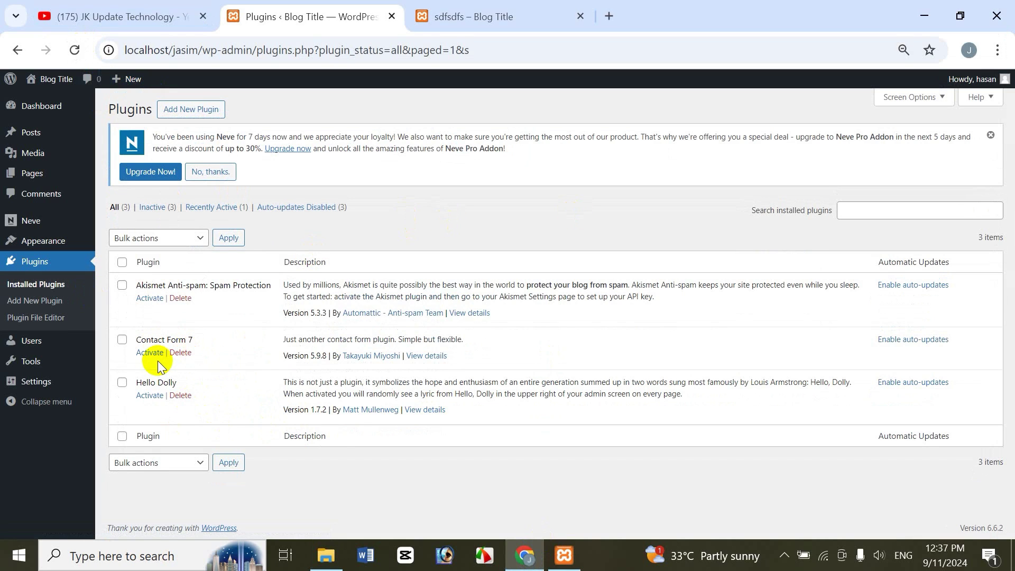
{"action": "left_click", "coordinate": [328, 555]}
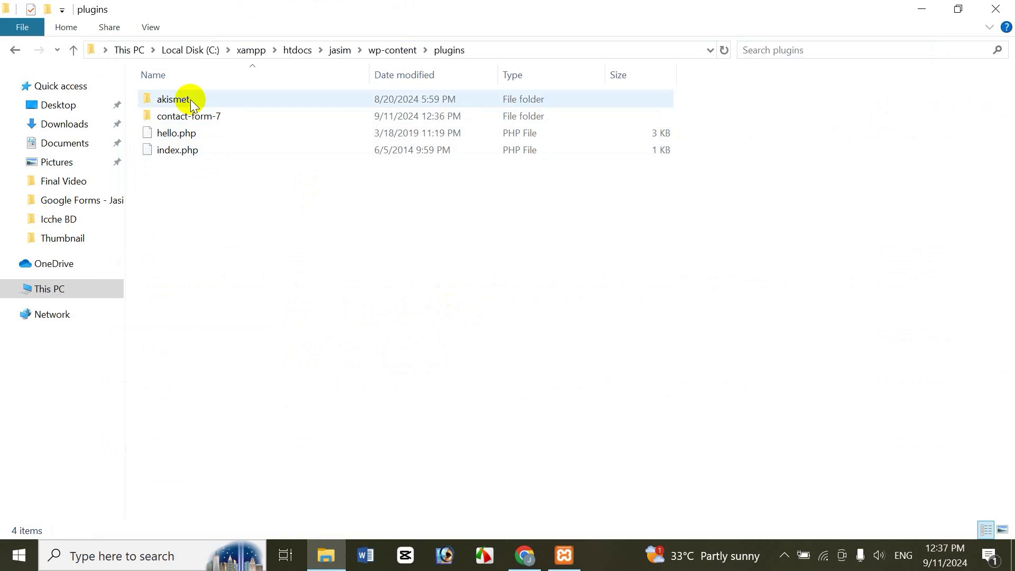
{"action": "left_click", "coordinate": [212, 116]}
{"action": "key", "text": "Delete"}
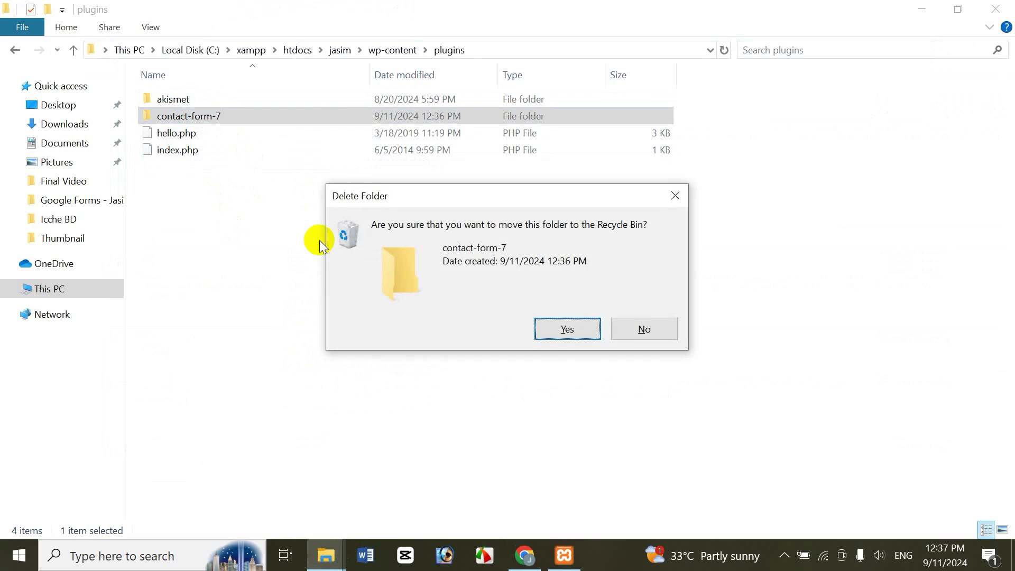
{"action": "key", "text": "Return"}
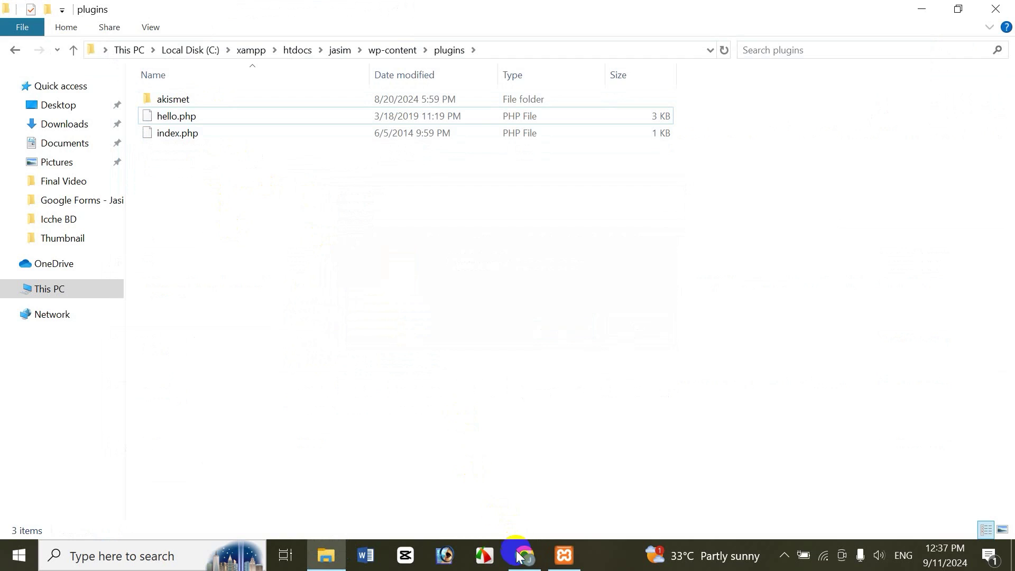
{"action": "left_click", "coordinate": [525, 555]}
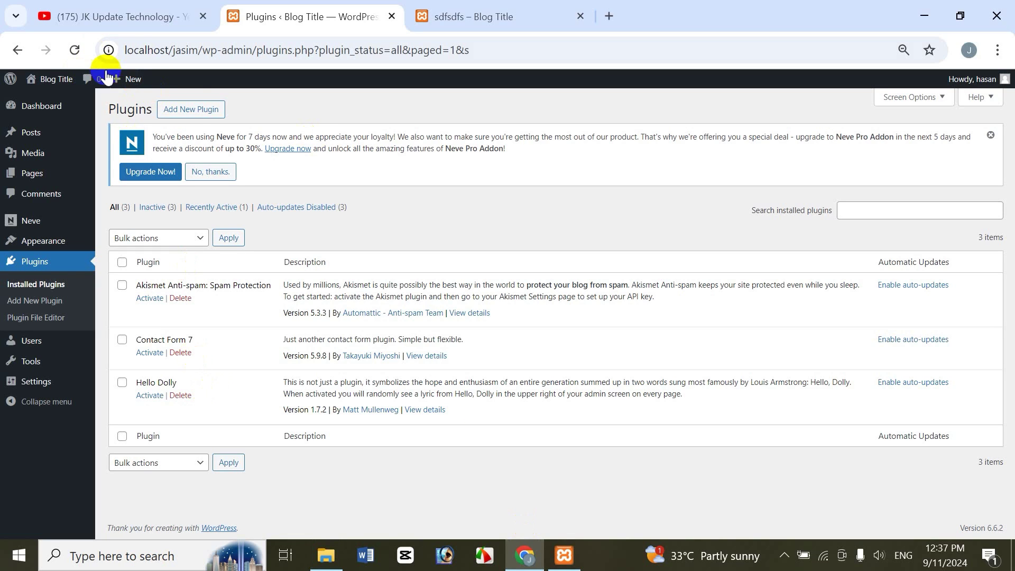
{"action": "left_click", "coordinate": [74, 50]}
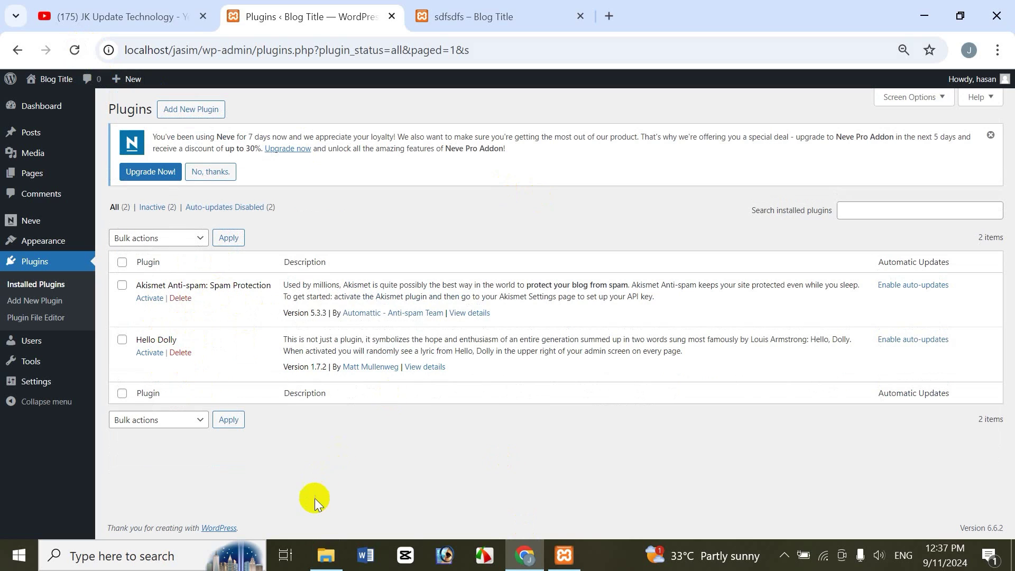
Step: Paste the contact-form-7 folder back into the plugins folder
{"action": "left_click", "coordinate": [326, 555]}
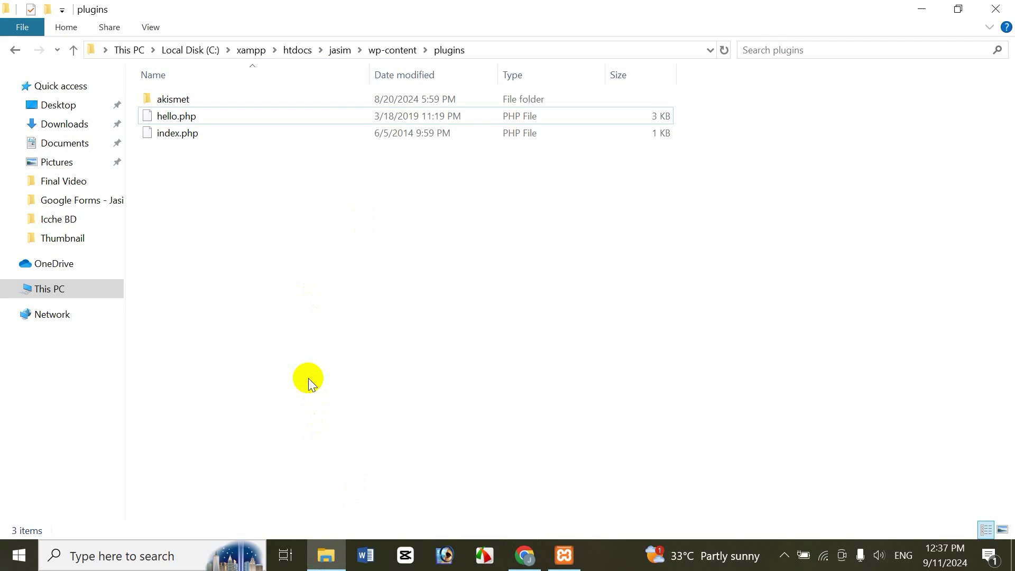
{"action": "key", "text": "ctrl+v"}
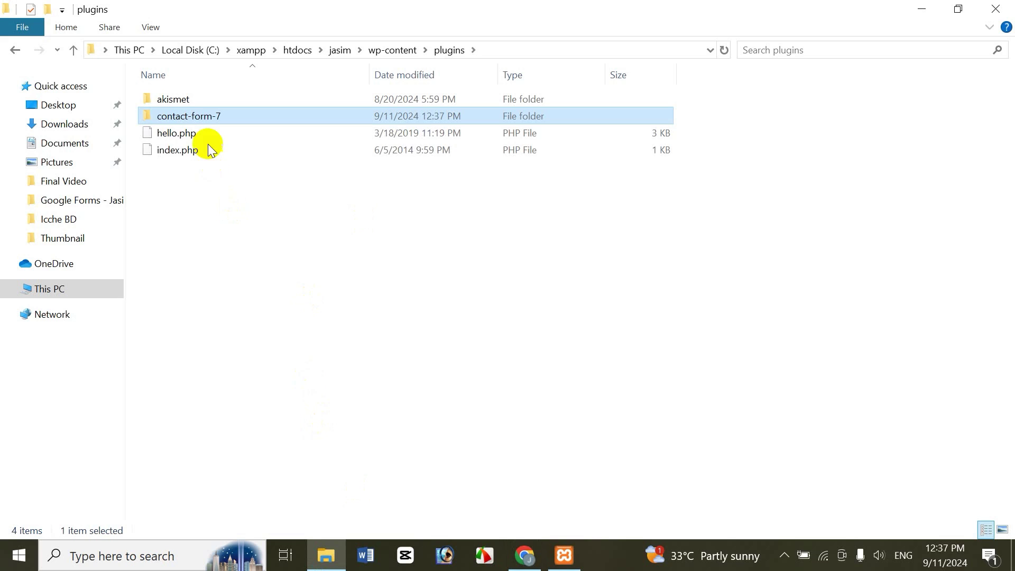
{"action": "left_click", "coordinate": [514, 407]}
Step: Reload the Plugins page and activate the newly listed Contact Form 7
{"action": "left_click", "coordinate": [535, 564]}
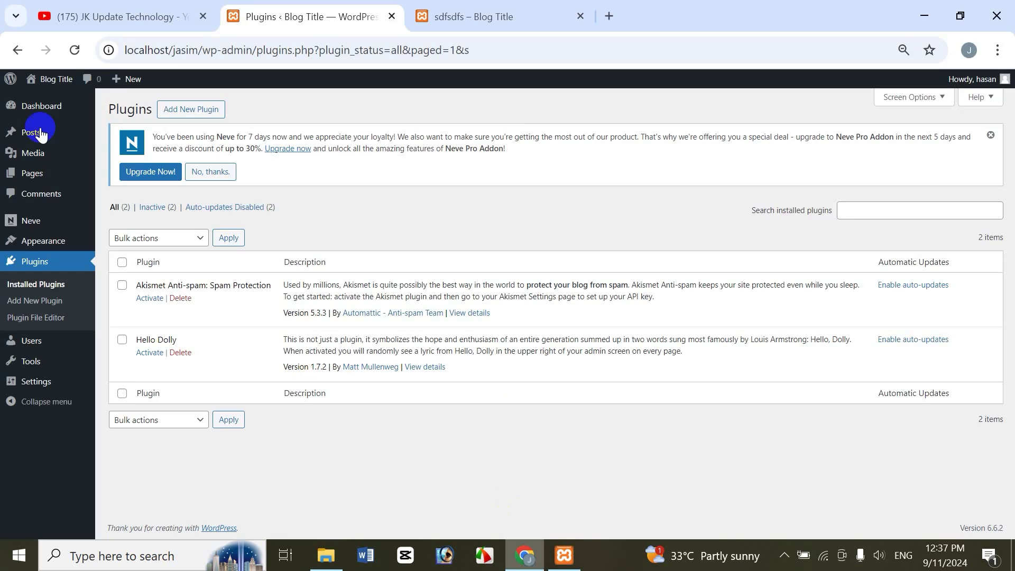
{"action": "left_click", "coordinate": [74, 51]}
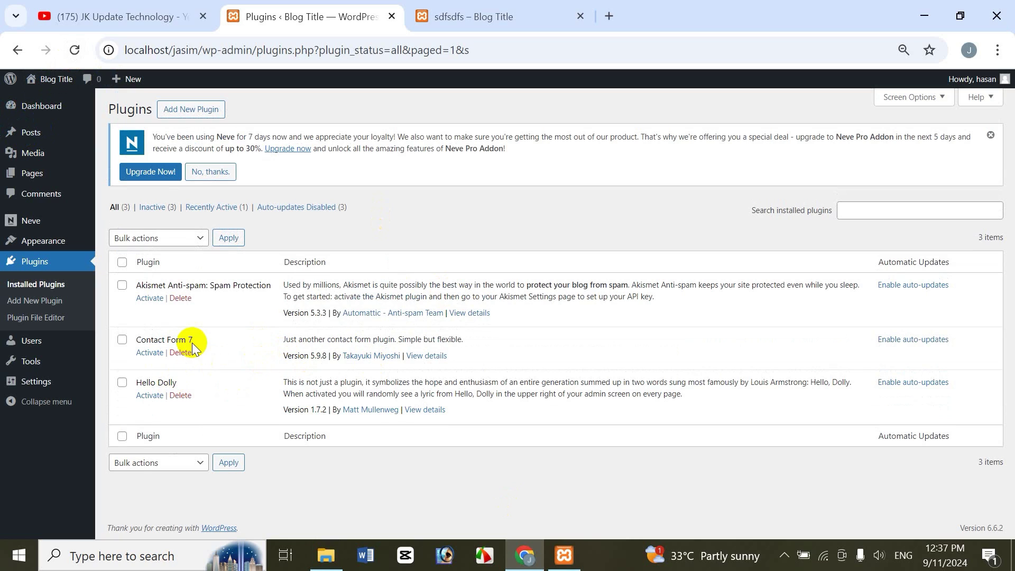
{"action": "left_click", "coordinate": [142, 355]}
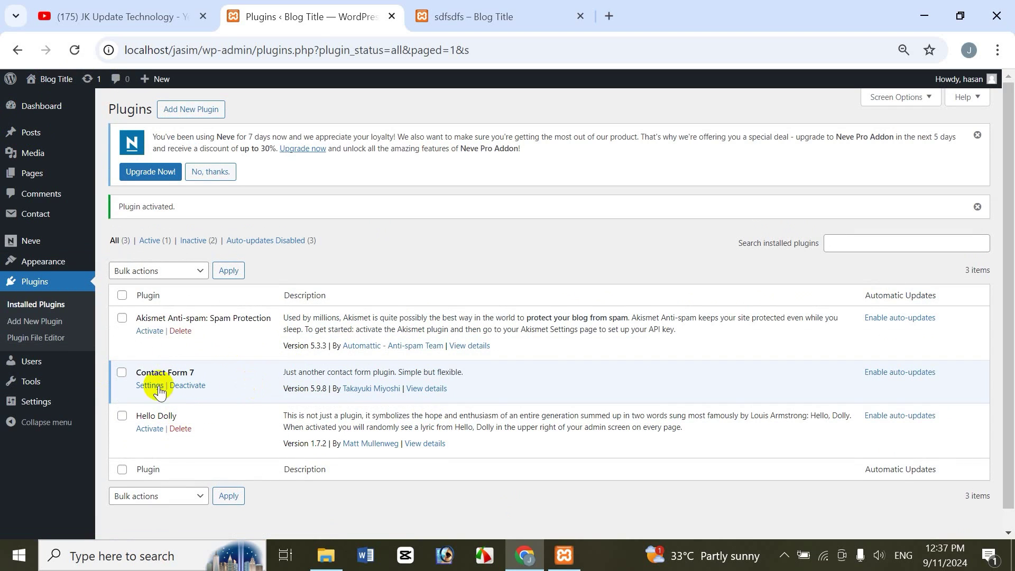
{"action": "mouse_move", "coordinate": [41, 214]}
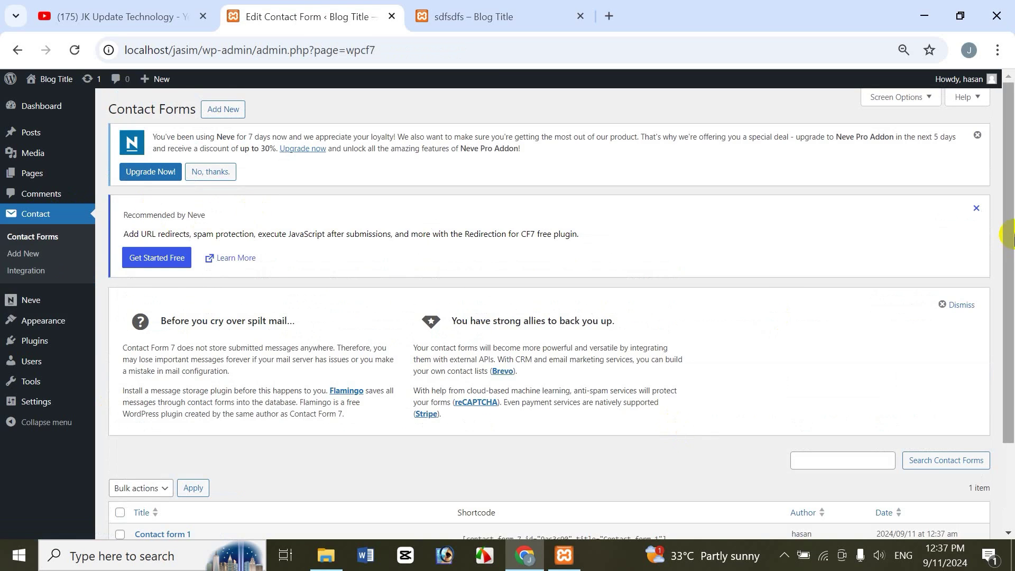
Step: Select Contact form 1's shortcode and open Add New Page in a new tab
{"action": "left_click_drag", "start_coordinate": [1010, 352], "coordinate": [1011, 434]}
{"action": "left_click", "coordinate": [539, 430]}
{"action": "key", "text": "ctrl+c"}
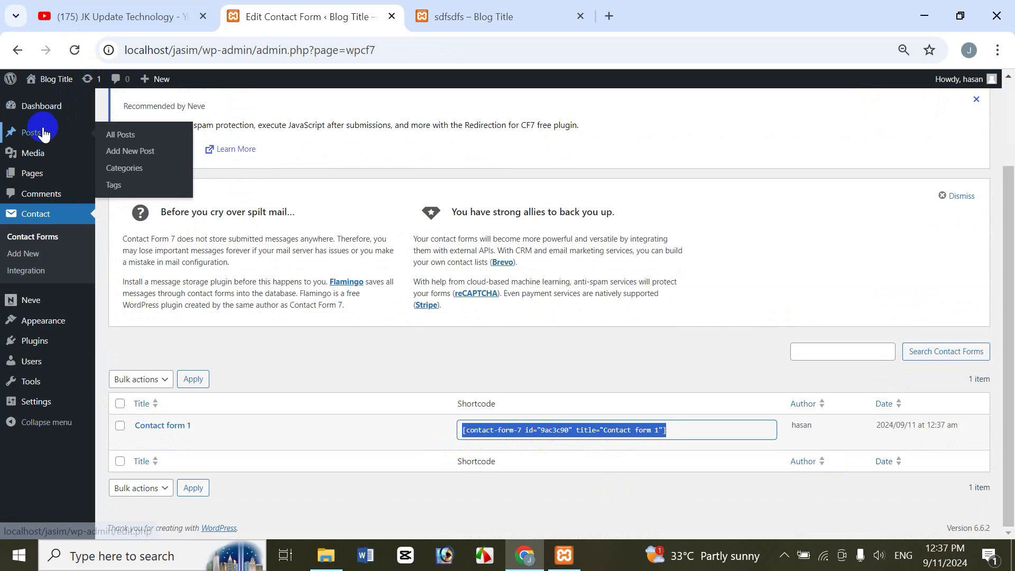
{"action": "mouse_move", "coordinate": [41, 181]}
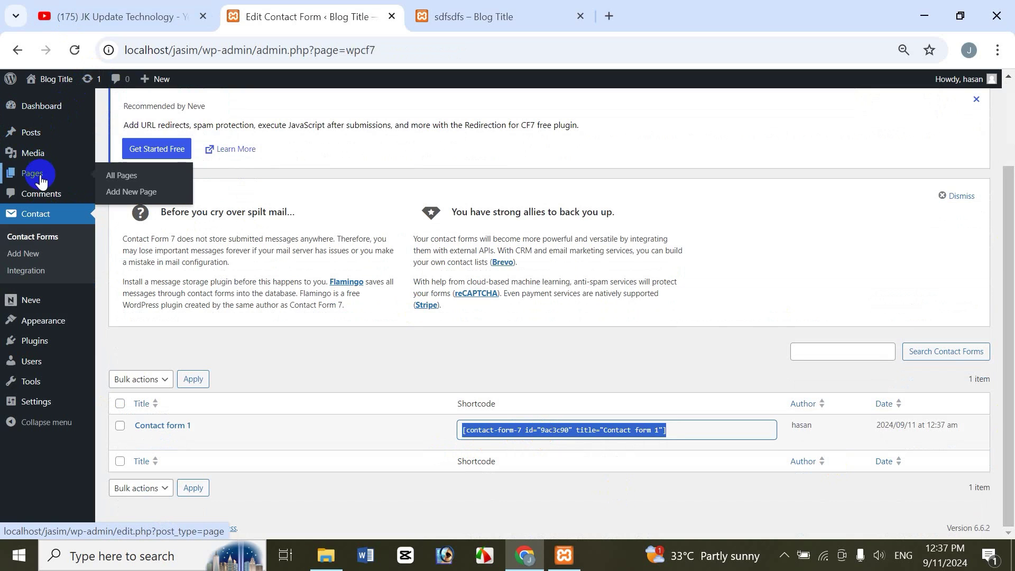
{"action": "right_click", "coordinate": [122, 193]}
{"action": "left_click", "coordinate": [153, 214]}
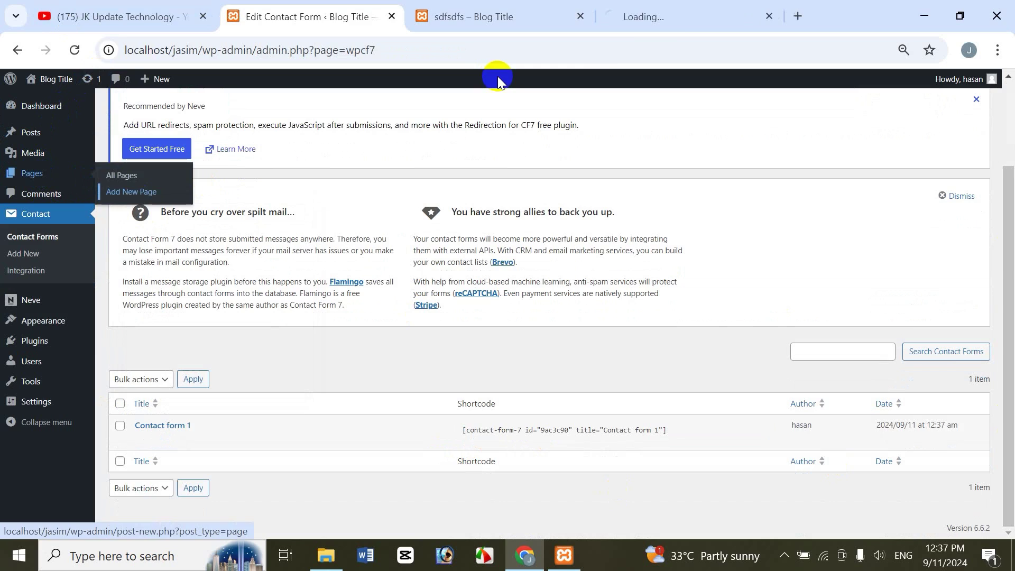
Step: Title the new page 'jasim' and add a 'sdfsdfsd' paragraph followed by an empty block
{"action": "left_click", "coordinate": [674, 25]}
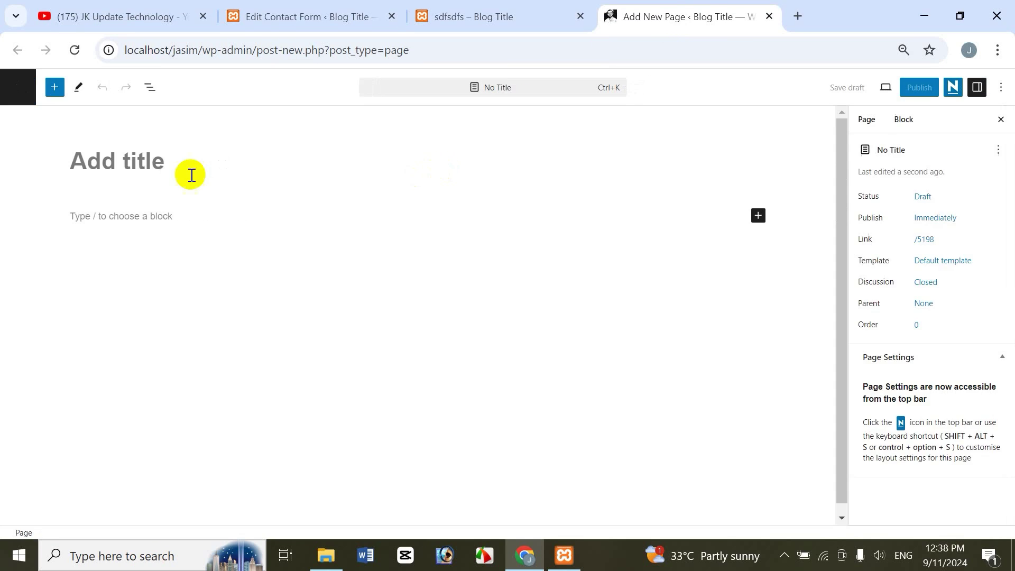
{"action": "type", "text": "f"}
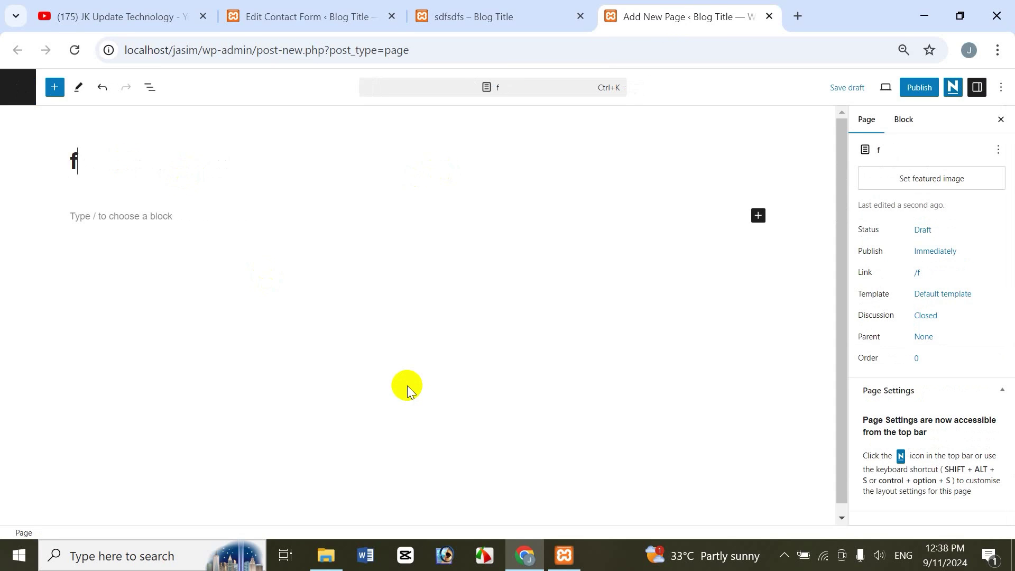
{"action": "key", "text": "BackSpace"}
{"action": "type", "text": "jasim"}
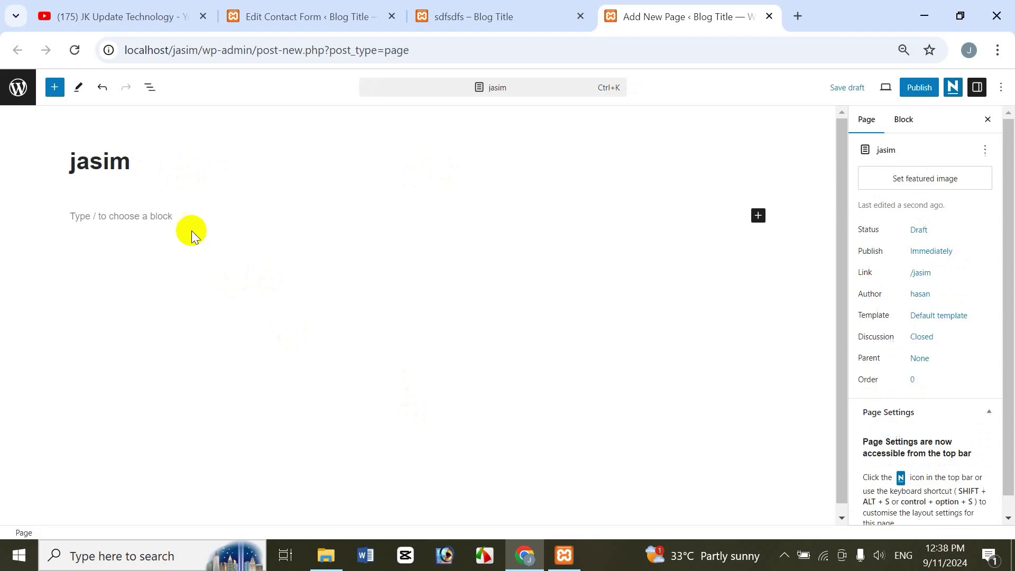
{"action": "key", "text": "Return"}
{"action": "type", "text": "sdfsdfsd"}
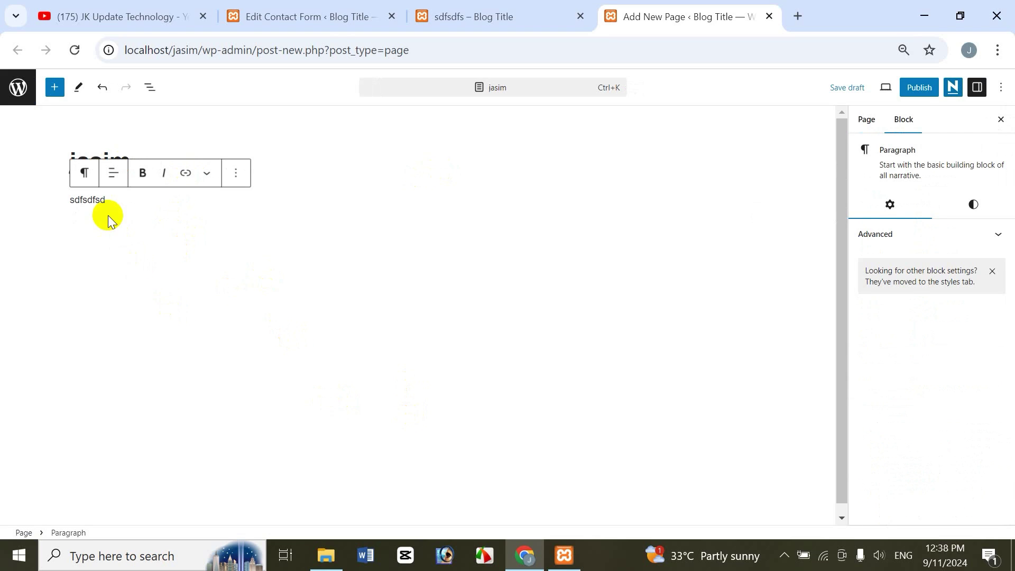
{"action": "left_click", "coordinate": [108, 220]}
{"action": "left_click", "coordinate": [109, 228]}
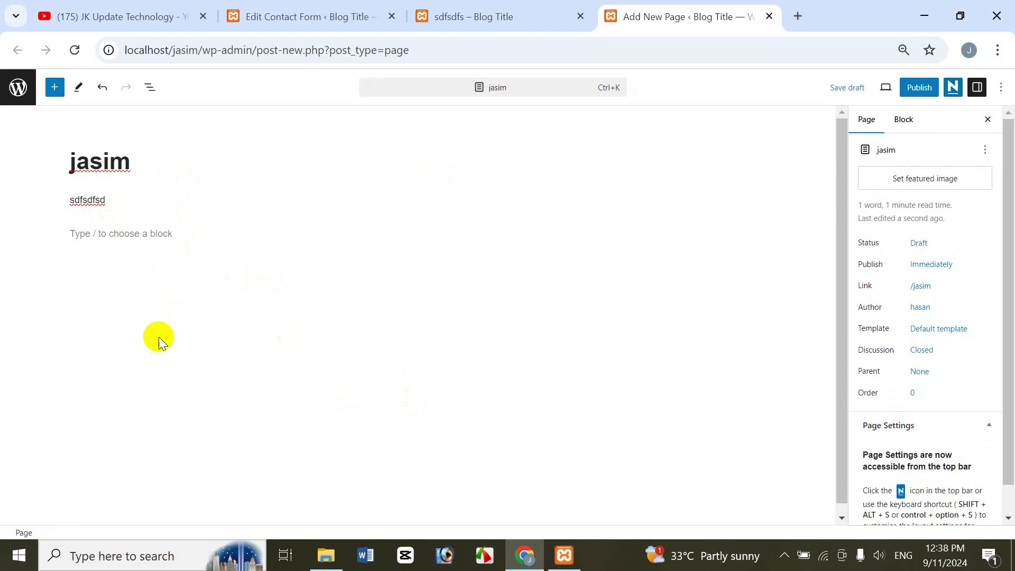
{"action": "left_click", "coordinate": [129, 228]}
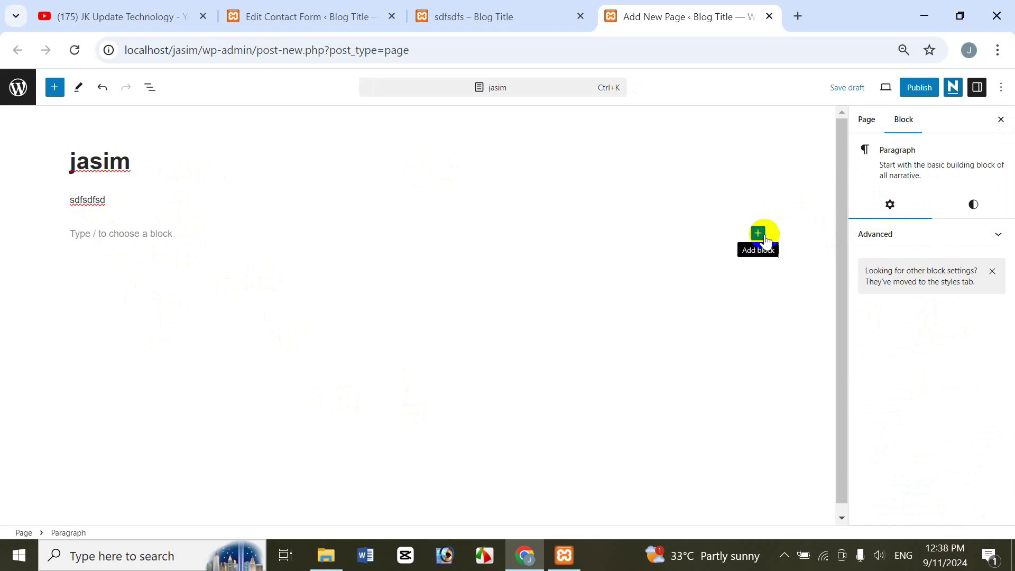
Step: Insert a Shortcode block holding the pasted Contact form 1 shortcode and publish the page
{"action": "left_click", "coordinate": [55, 87]}
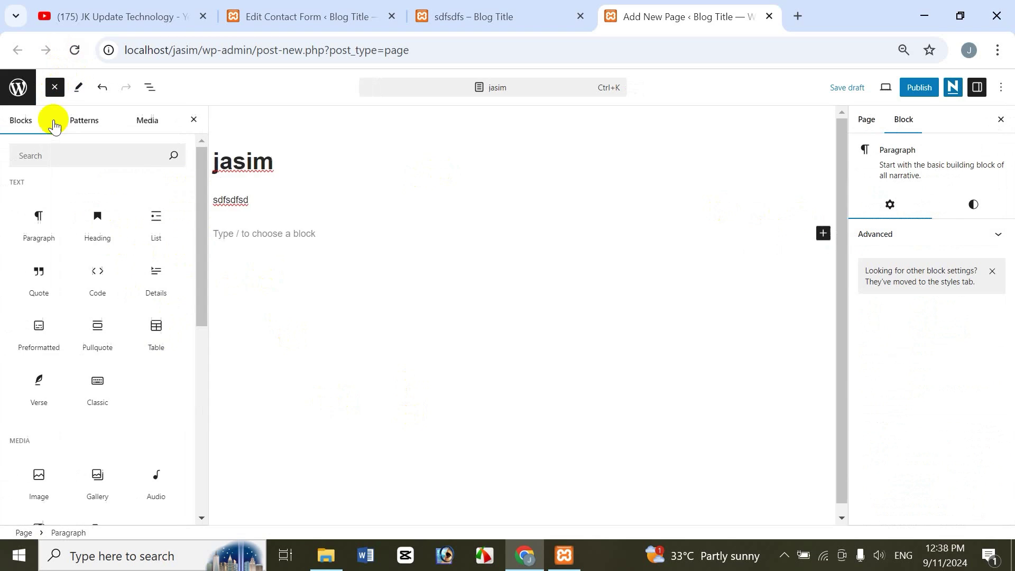
{"action": "left_click_drag", "start_coordinate": [197, 159], "coordinate": [201, 346]}
{"action": "scroll", "coordinate": [201, 345], "scroll_direction": "down", "scroll_amount": 10}
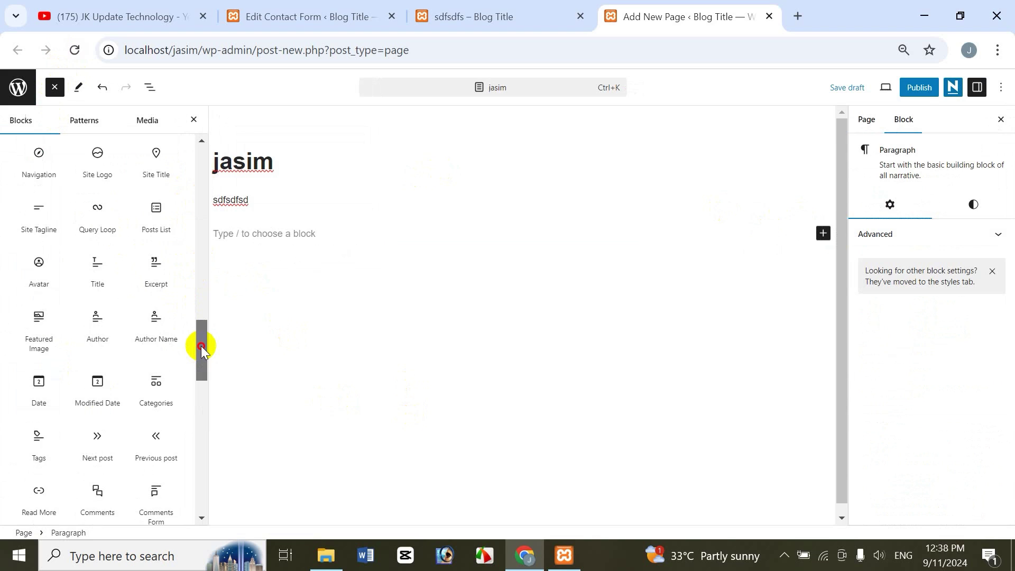
{"action": "left_click_drag", "start_coordinate": [190, 412], "coordinate": [222, 286]}
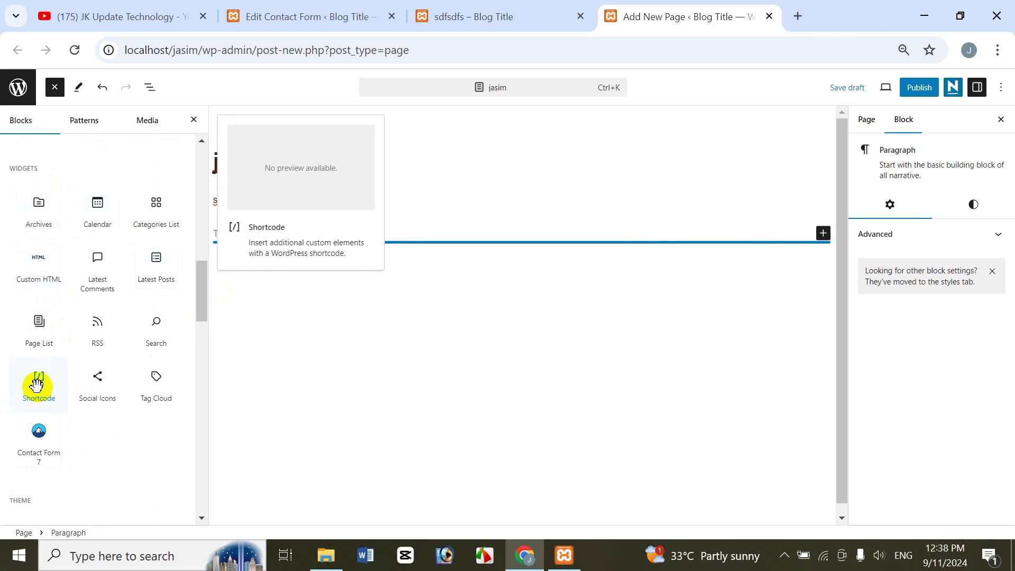
{"action": "left_click", "coordinate": [36, 385]}
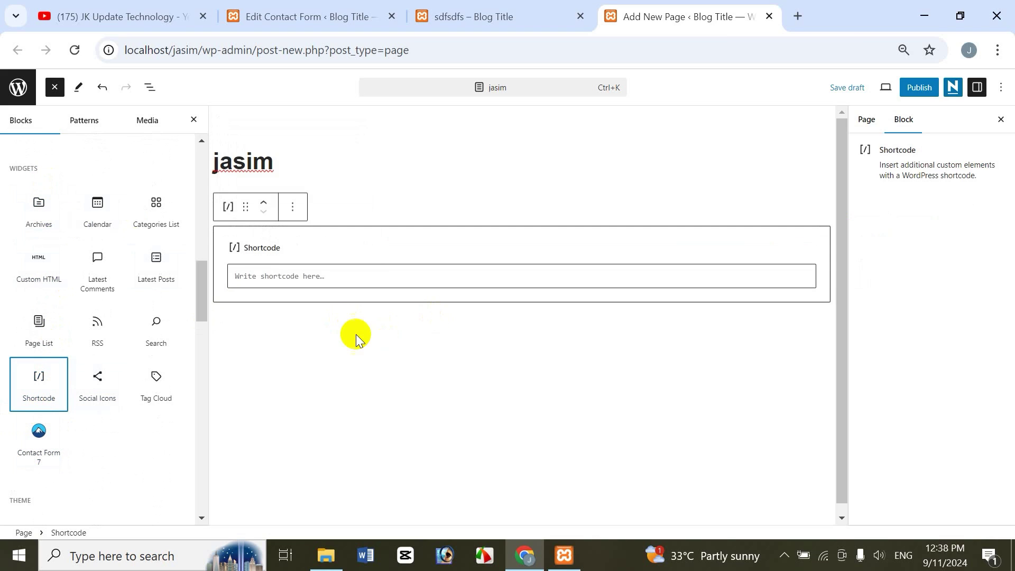
{"action": "left_click", "coordinate": [317, 277]}
{"action": "key", "text": "ctrl+v"}
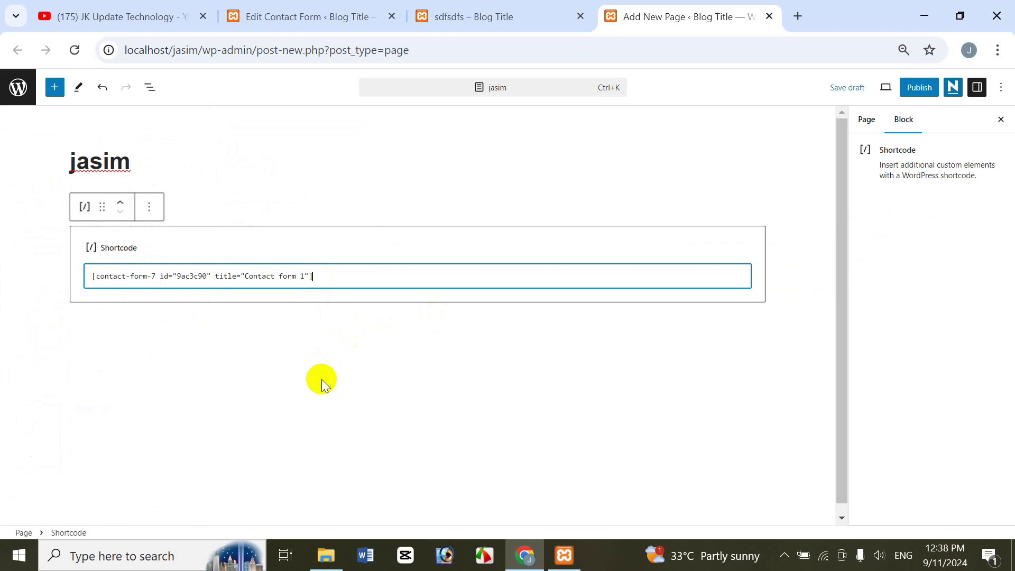
{"action": "left_click", "coordinate": [914, 90]}
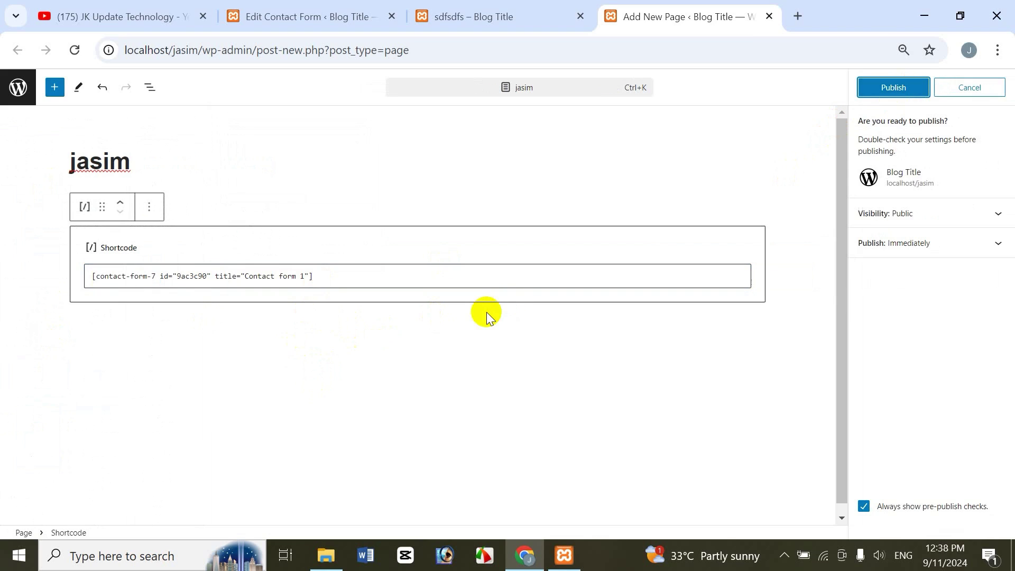
{"action": "left_click", "coordinate": [876, 88]}
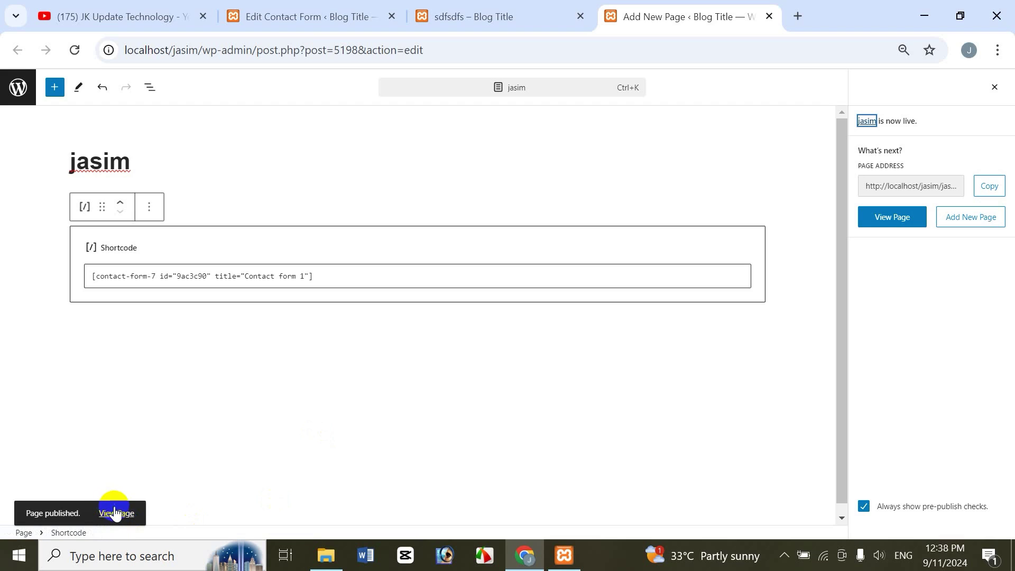
{"action": "left_click", "coordinate": [116, 513]}
{"action": "right_click", "coordinate": [115, 511]}
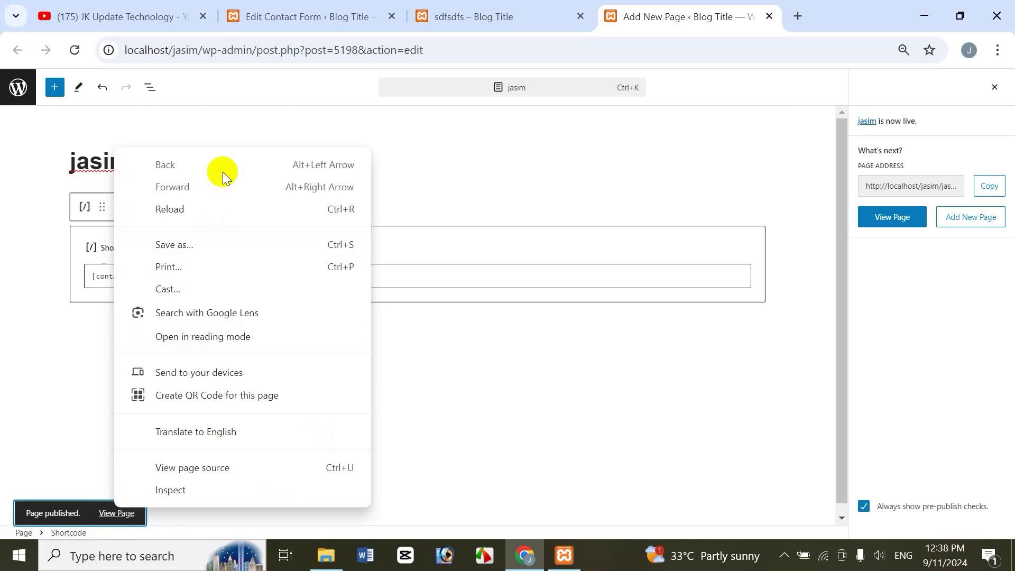
{"action": "right_click", "coordinate": [117, 517]}
{"action": "right_click", "coordinate": [117, 515]}
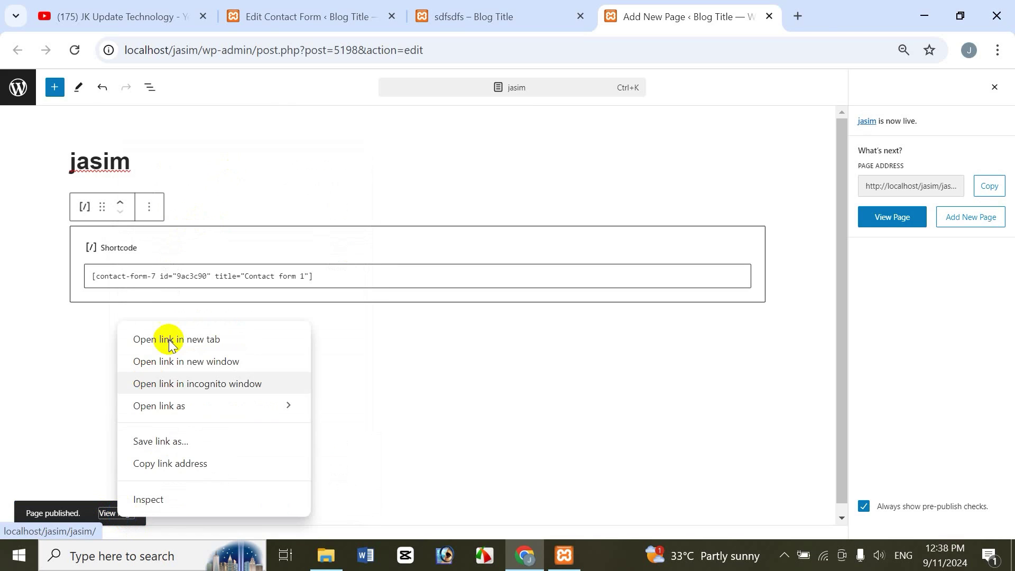
{"action": "left_click", "coordinate": [170, 338]}
{"action": "left_click", "coordinate": [767, 23]}
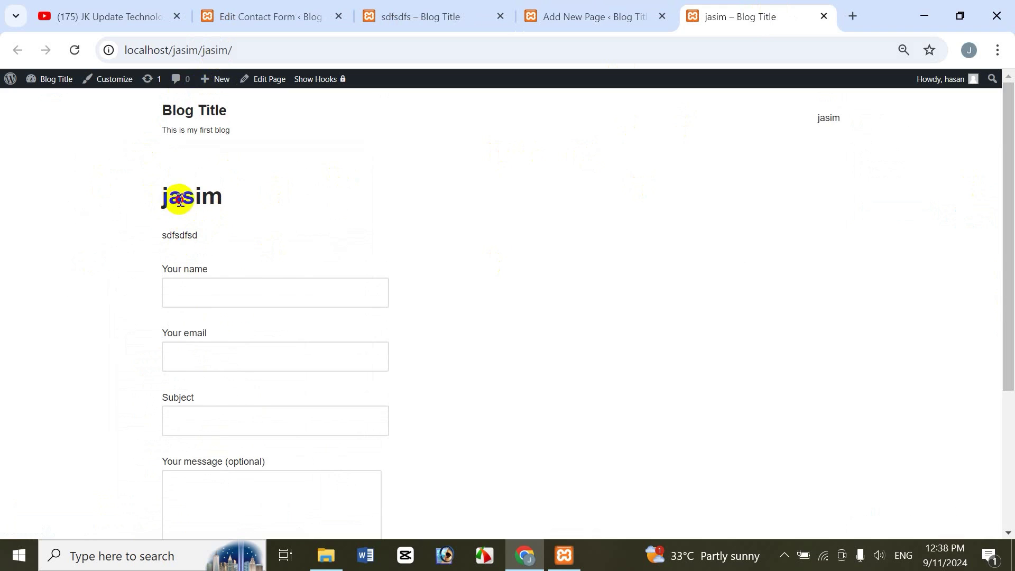
{"action": "left_click_drag", "start_coordinate": [168, 196], "coordinate": [230, 198]}
{"action": "left_click", "coordinate": [557, 15]}
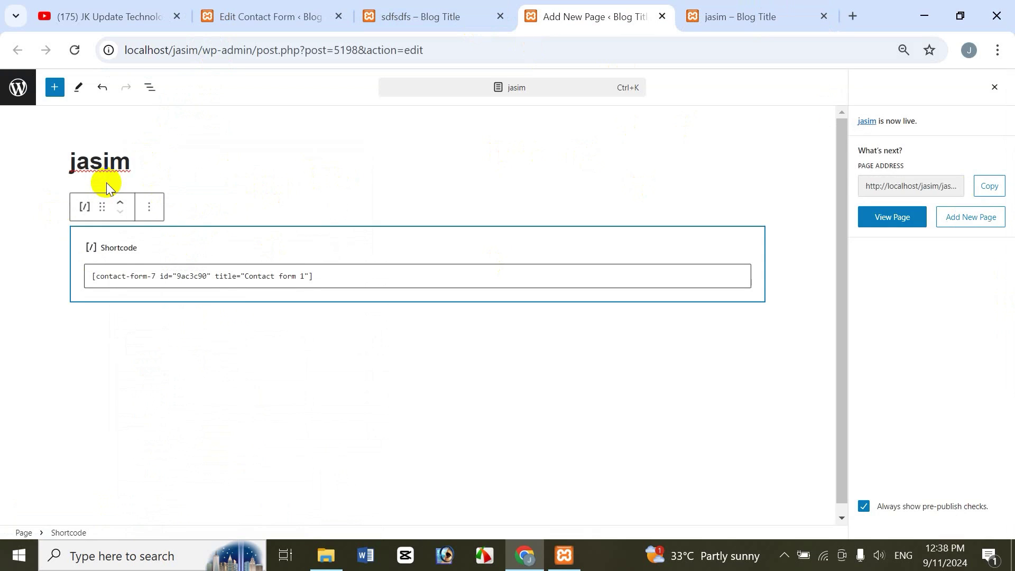
{"action": "left_click", "coordinate": [763, 11]}
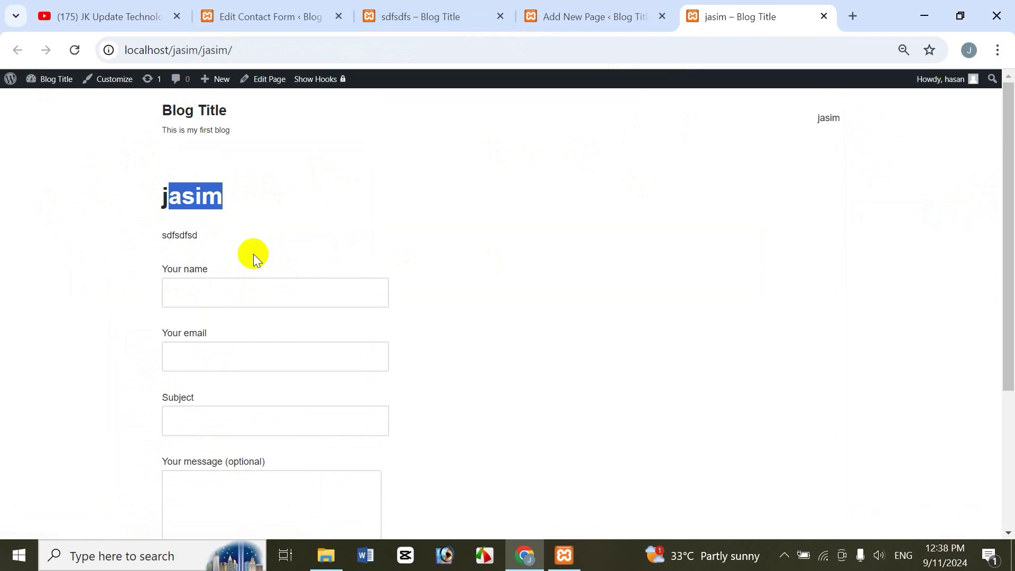
{"action": "left_click_drag", "start_coordinate": [1004, 238], "coordinate": [1007, 407]}
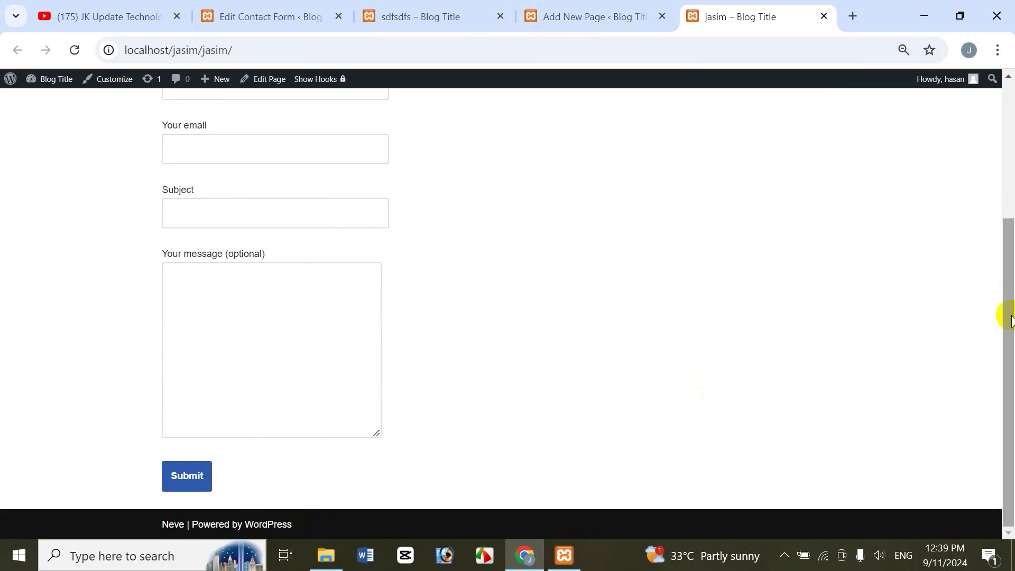
{"action": "left_click_drag", "start_coordinate": [1009, 327], "coordinate": [988, 197]}
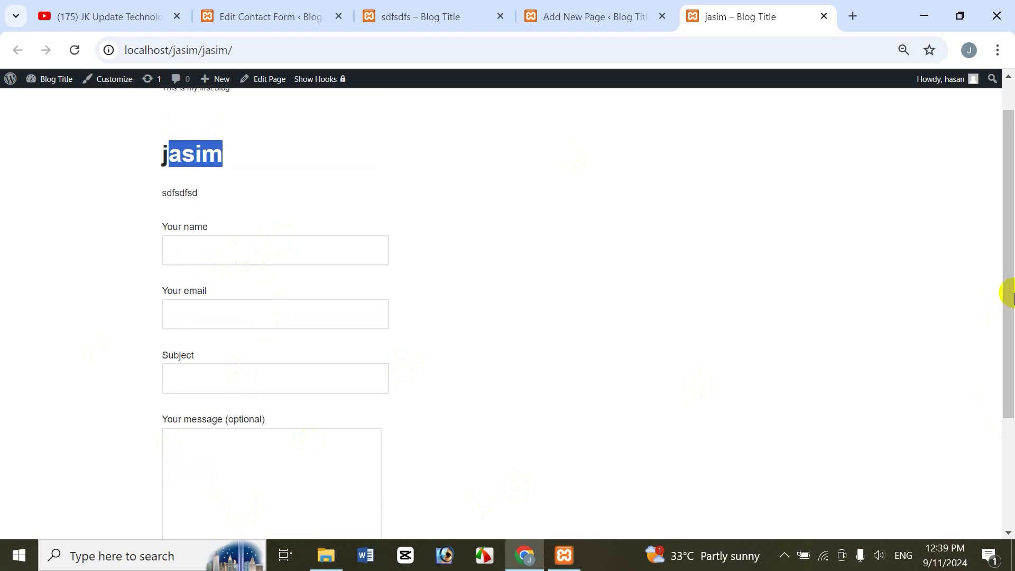
{"action": "left_click_drag", "start_coordinate": [1009, 306], "coordinate": [1004, 121]}
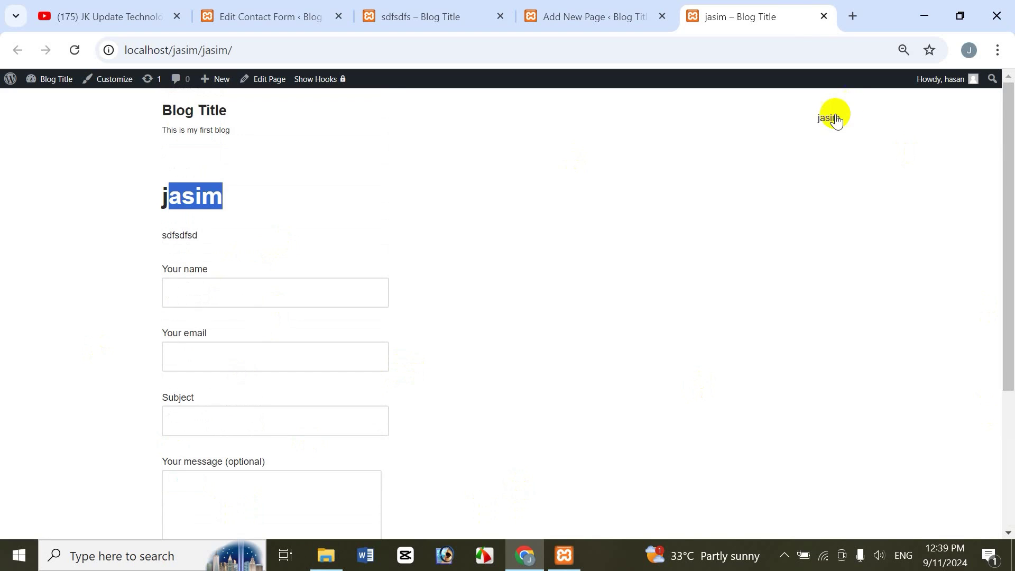
{"action": "left_click", "coordinate": [823, 16]}
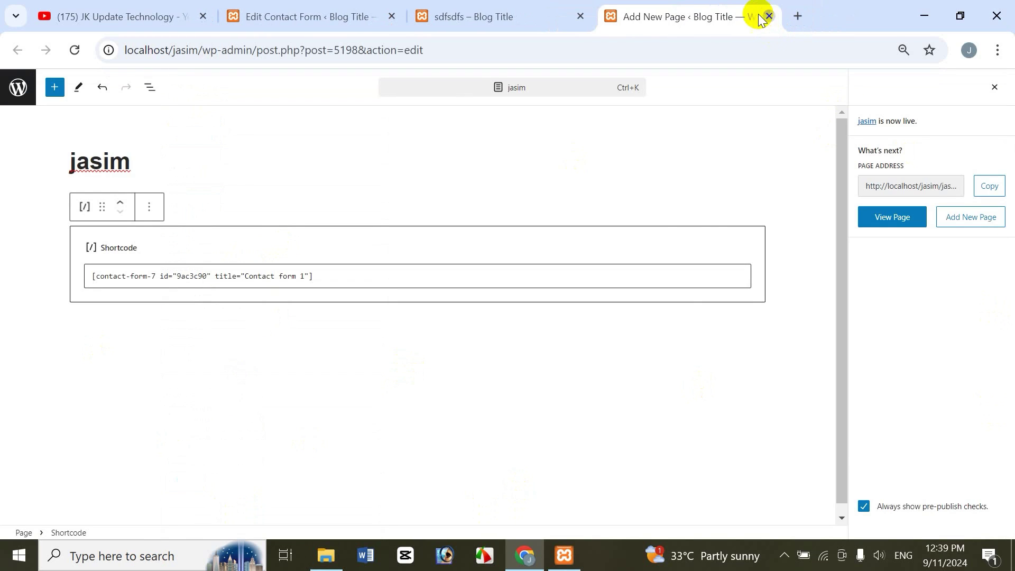
Step: Close the Add New Page editor, glance at Contact Forms, then bring the JK Update Technology YouTube tab forward
{"action": "left_click", "coordinate": [768, 17]}
{"action": "left_click", "coordinate": [325, 19]}
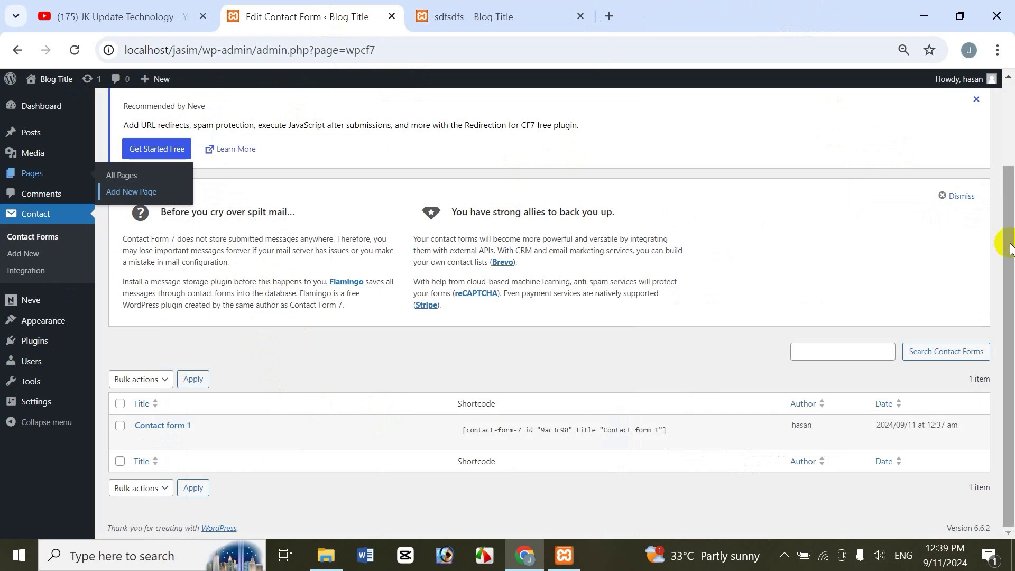
{"action": "mouse_move", "coordinate": [209, 442]}
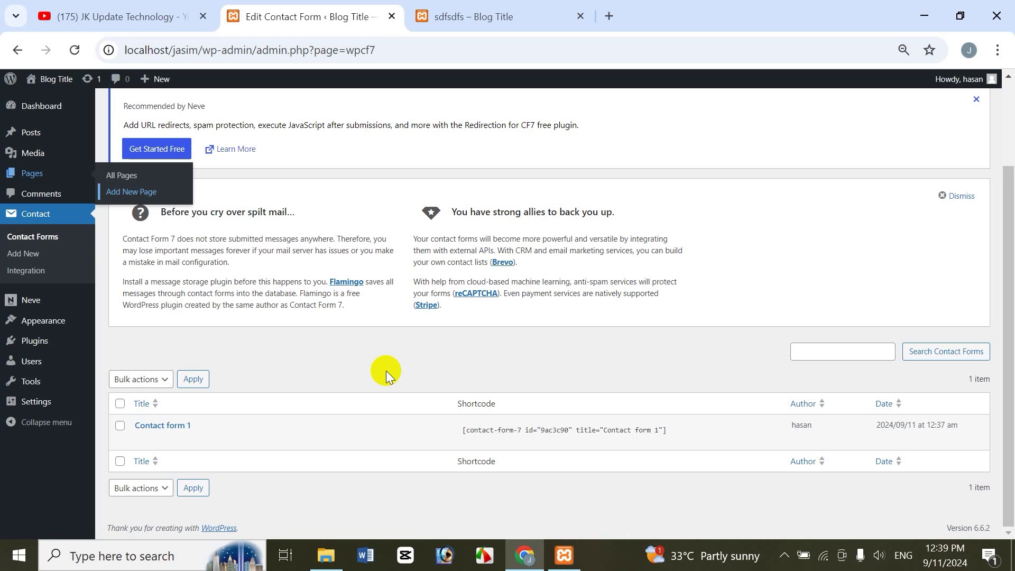
{"action": "left_click", "coordinate": [187, 16]}
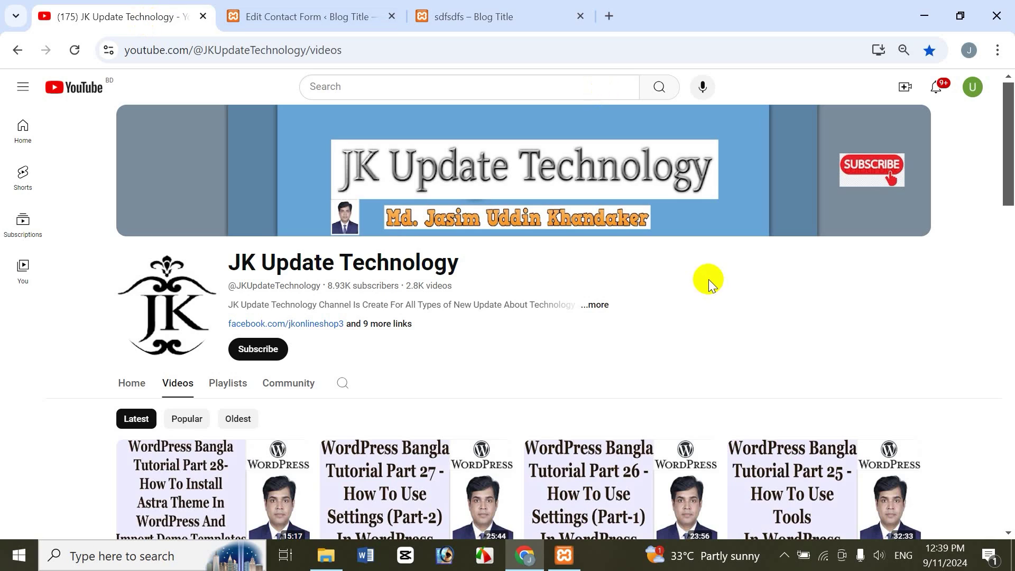